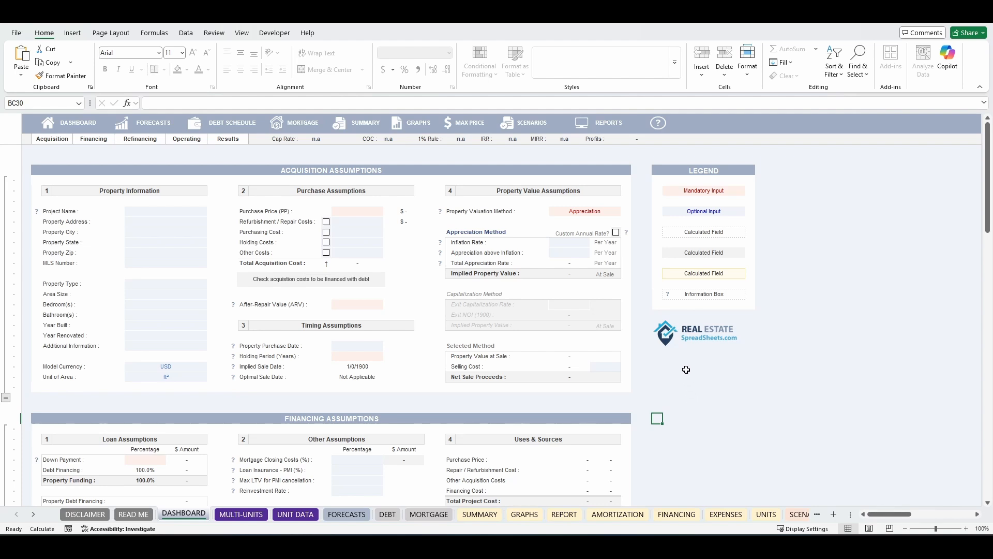
# Examine the colour legend and compare it with the mandatory and optional input cells in the acquisition assumptions
pyautogui.moveTo(655, 168); pyautogui.dragTo(748, 308)
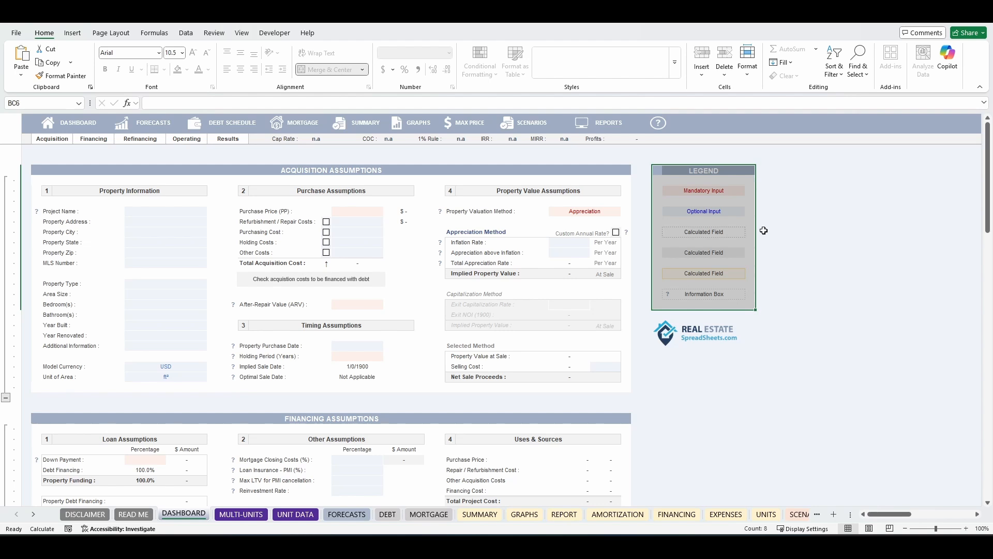
pyautogui.click(769, 191)
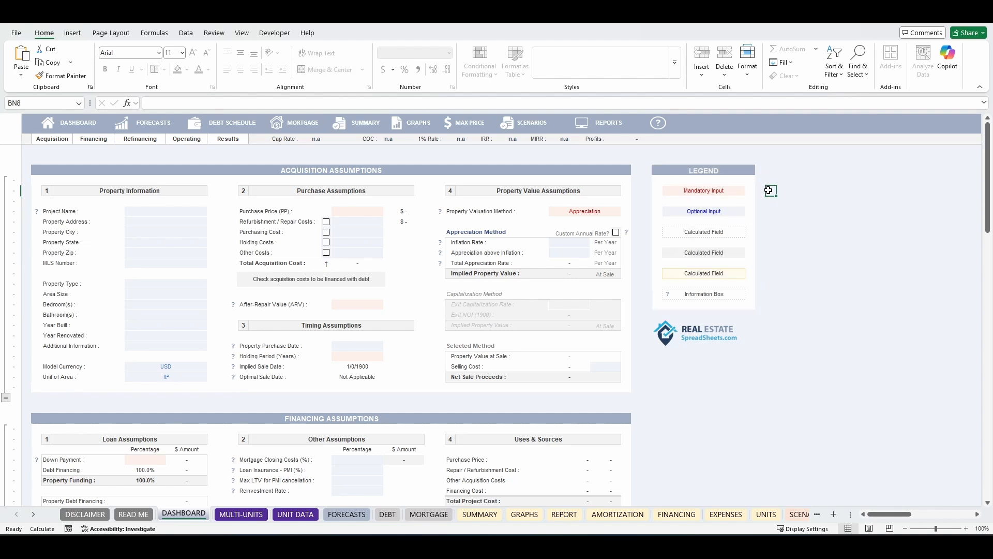
pyautogui.click(722, 190)
pyautogui.moveTo(722, 190); pyautogui.dragTo(723, 211)
pyautogui.click(585, 212)
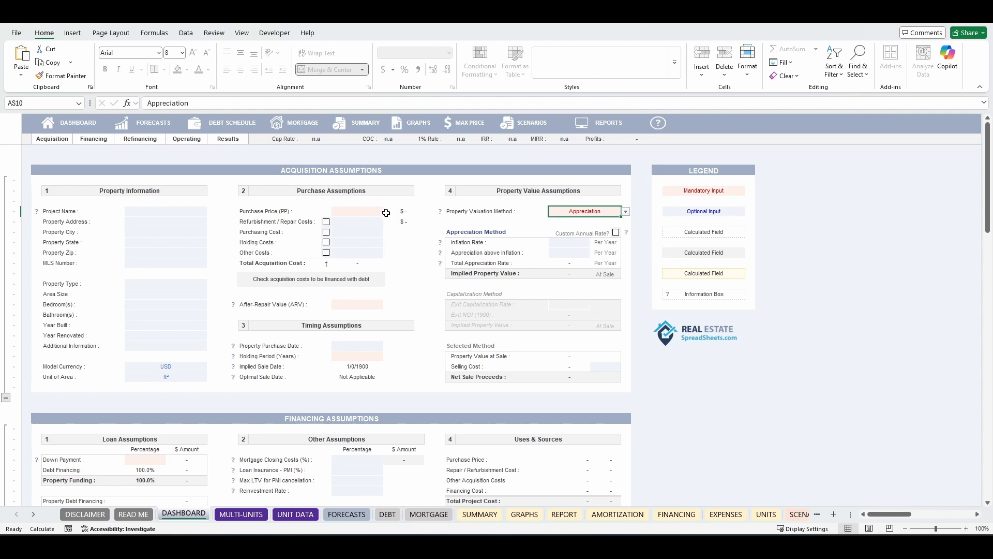
pyautogui.click(380, 213)
pyautogui.click(365, 306)
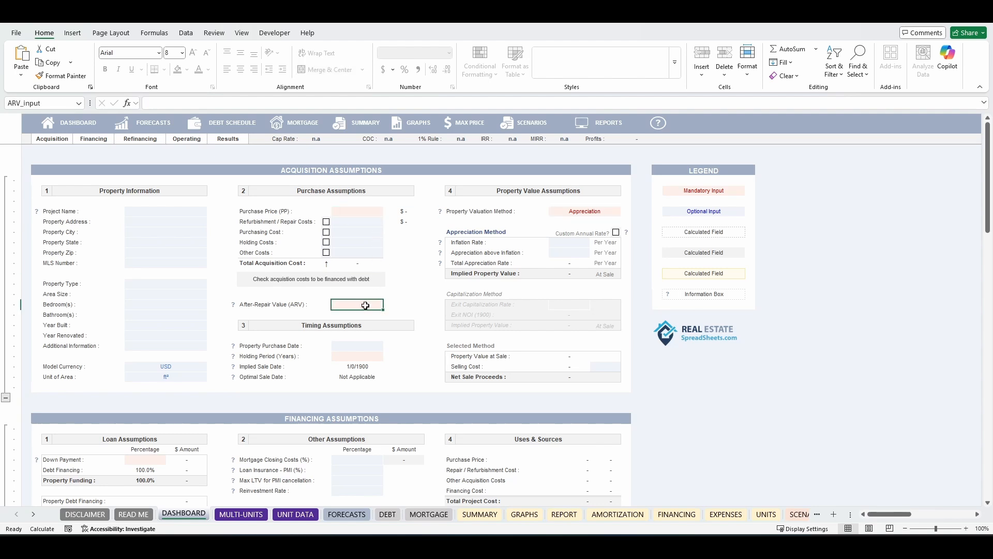
pyautogui.click(372, 357)
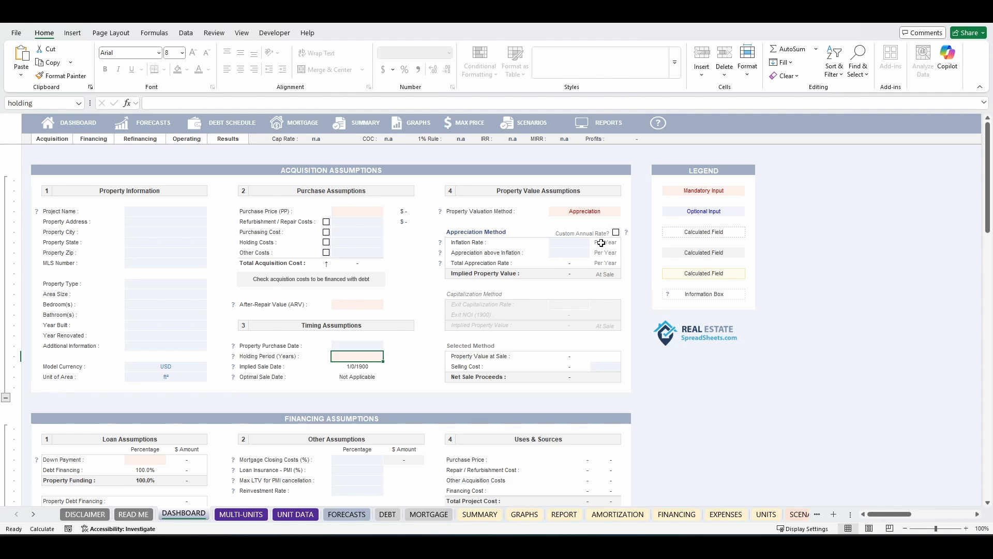
pyautogui.click(665, 213)
pyautogui.moveTo(358, 222); pyautogui.dragTo(358, 256)
pyautogui.moveTo(194, 213); pyautogui.dragTo(200, 346)
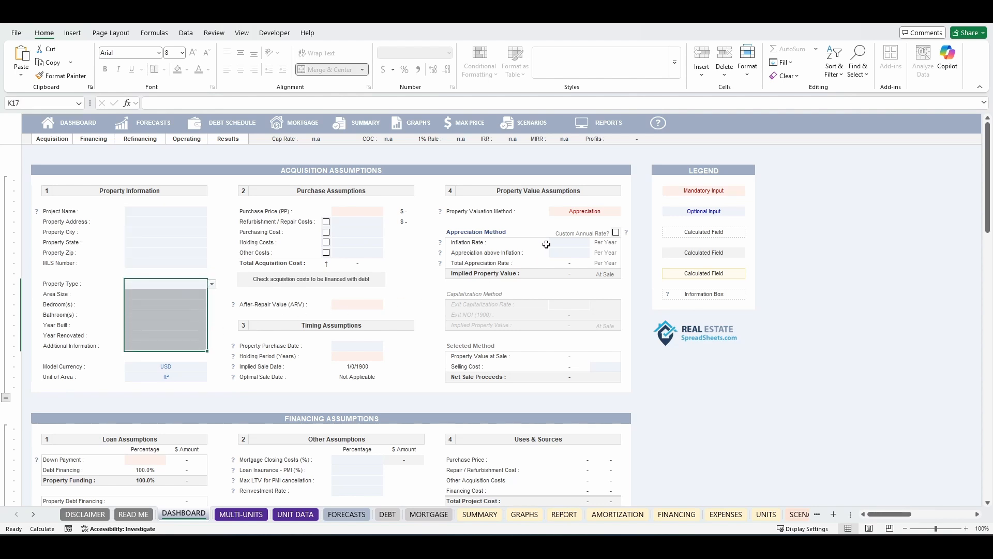
pyautogui.moveTo(563, 242); pyautogui.dragTo(562, 258)
pyautogui.click(427, 306)
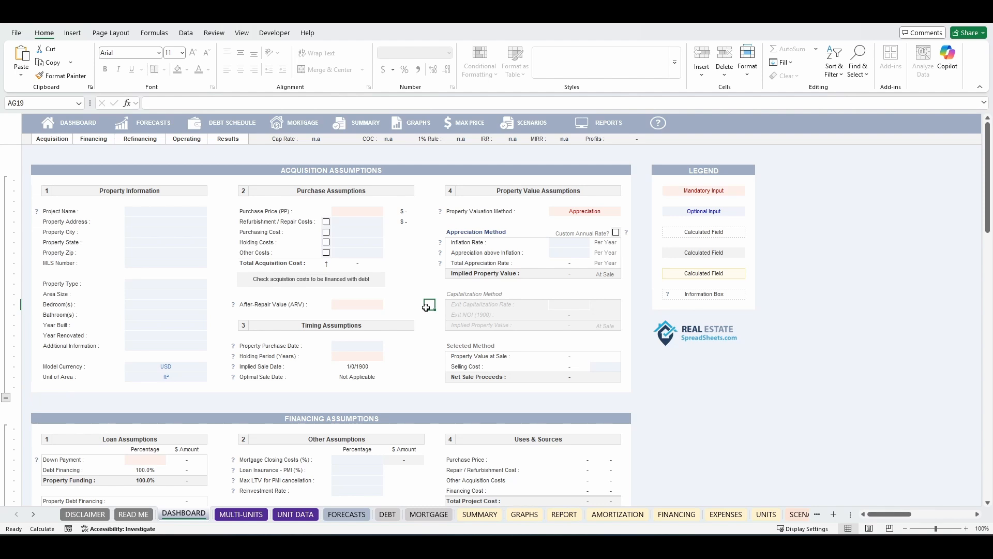
# Look through the dashboard's results, operating, refinancing and financing sections, ending at the acquisition assumptions
pyautogui.click(227, 140)
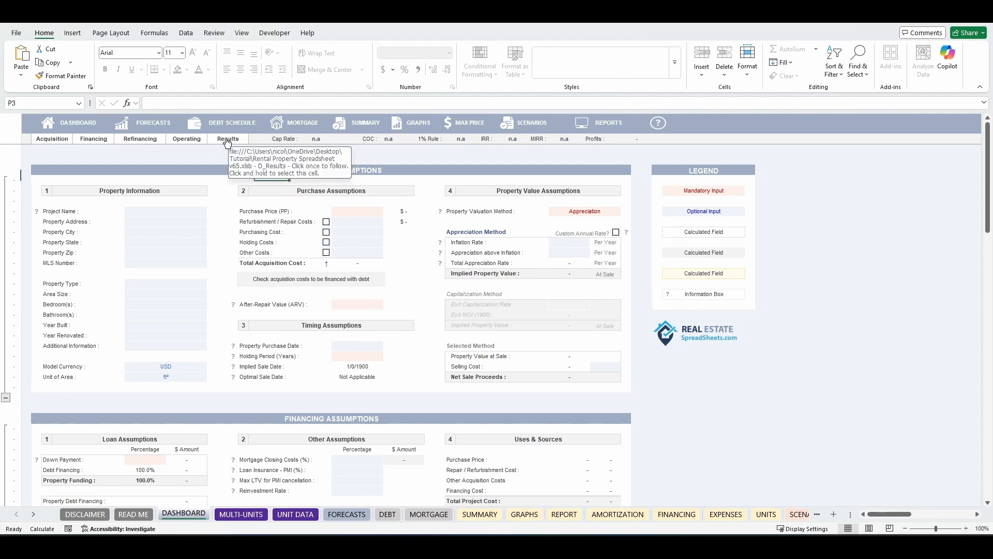
pyautogui.click(190, 140)
pyautogui.click(142, 144)
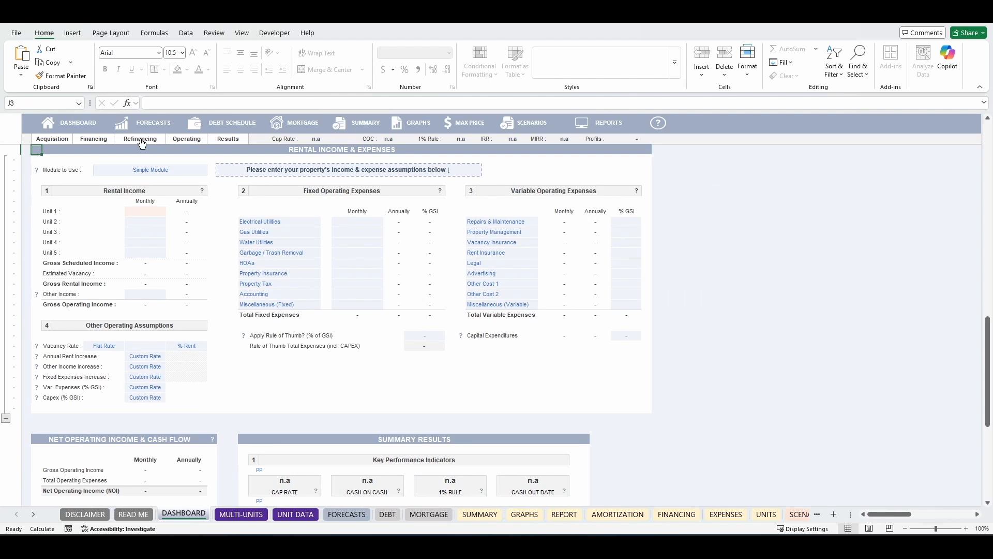
pyautogui.click(93, 139)
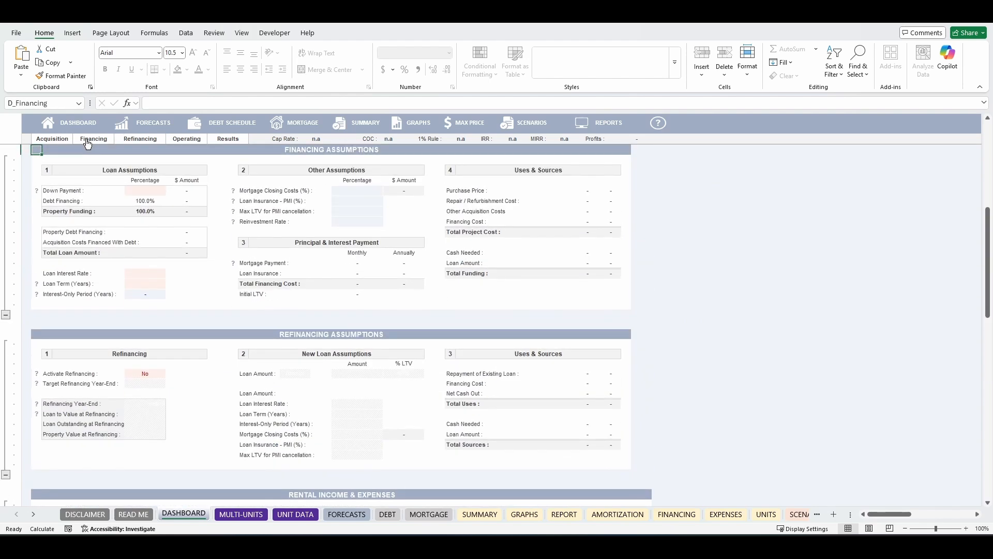
pyautogui.click(57, 143)
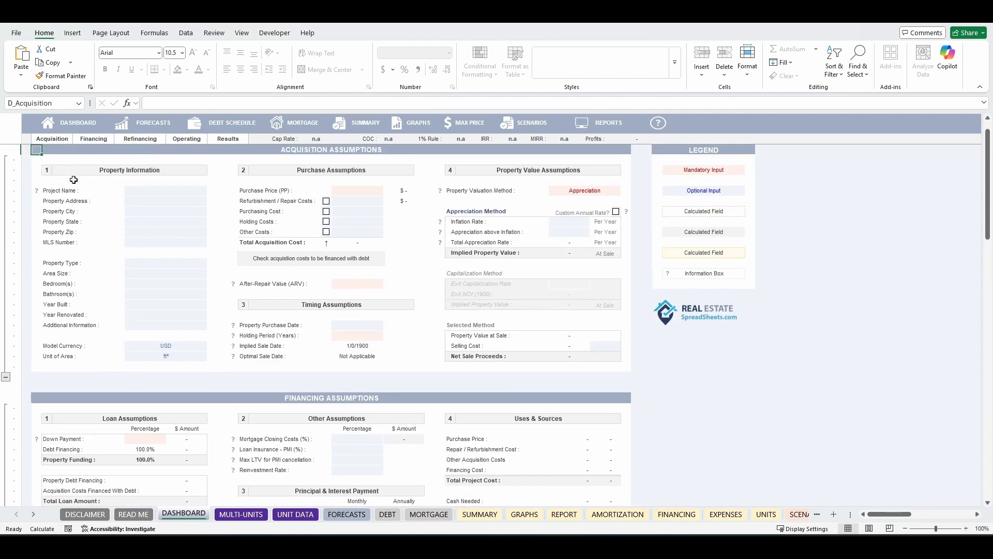
pyautogui.scroll(1, 73, 179)
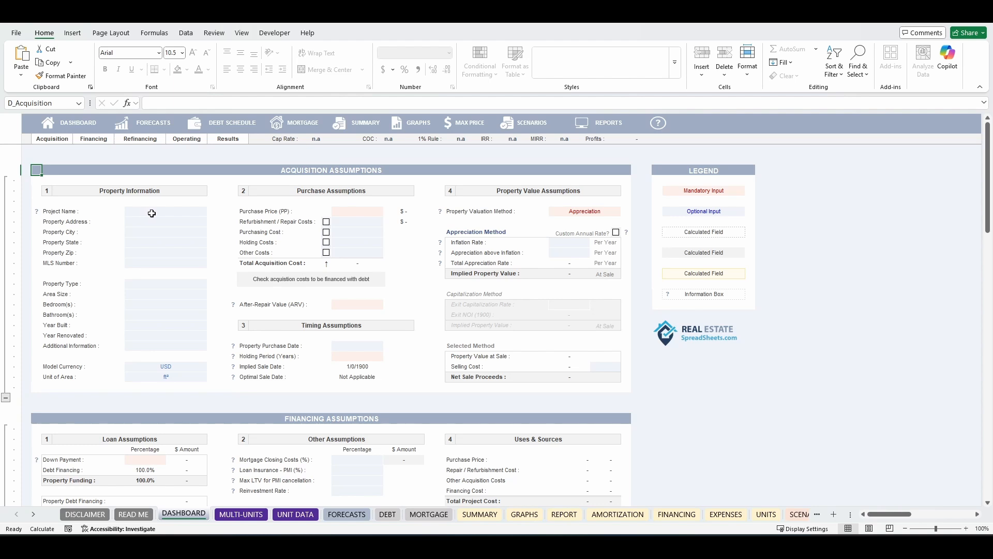
# Enter "My Project" as the project name and fill in the property's street address in the property information
pyautogui.moveTo(44, 171); pyautogui.dragTo(626, 391)
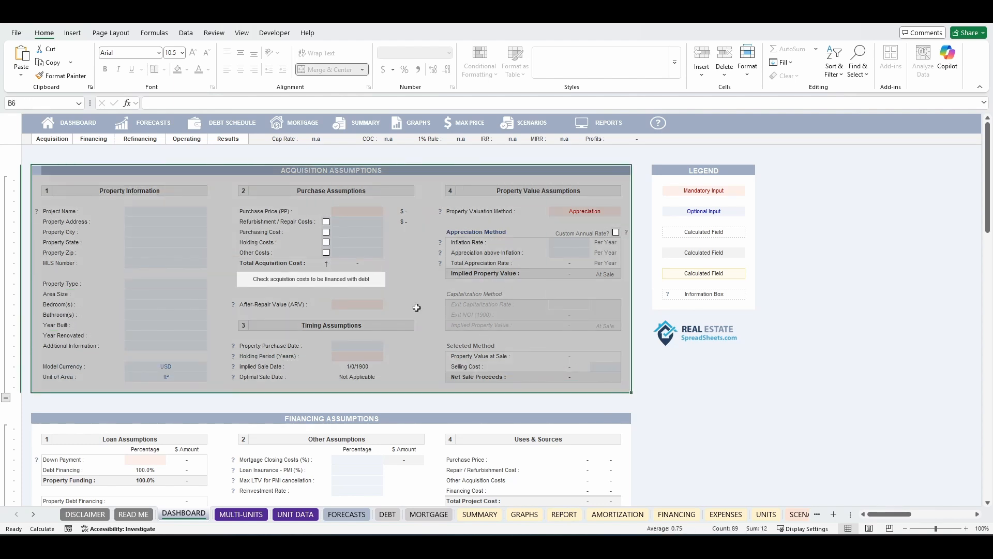
pyautogui.moveTo(50, 191); pyautogui.dragTo(194, 385)
pyautogui.click(152, 214)
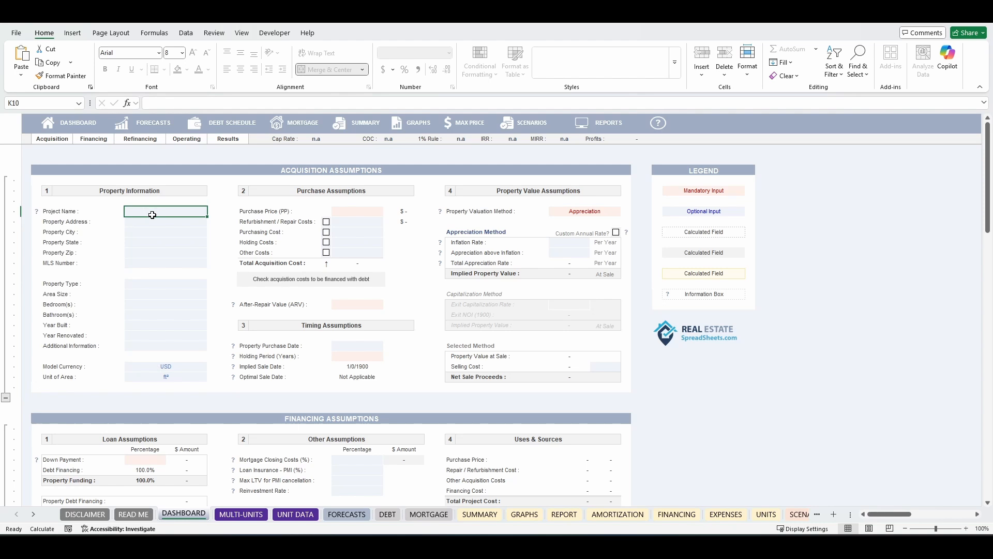
pyautogui.write('My Project')
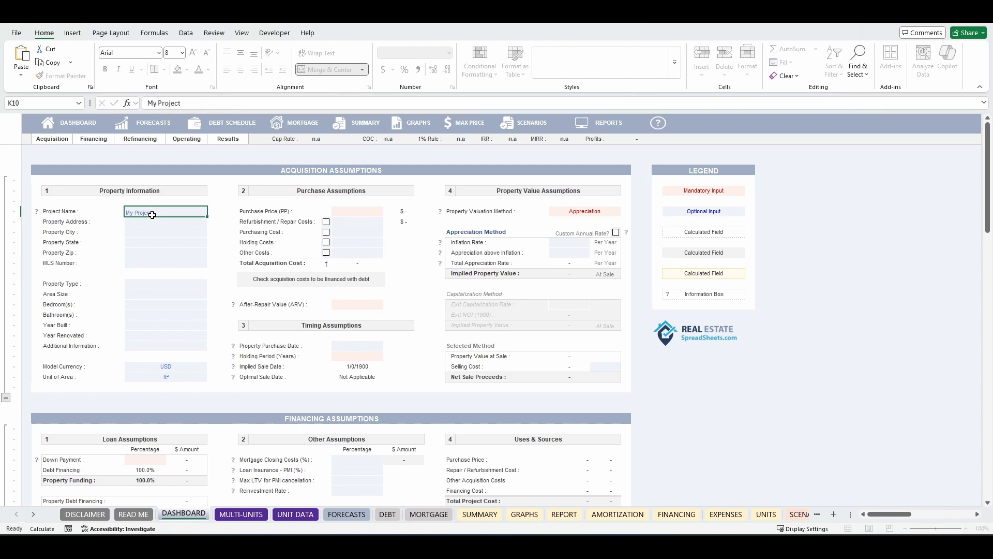
pyautogui.press('Return')
pyautogui.write('123 Smith Street')
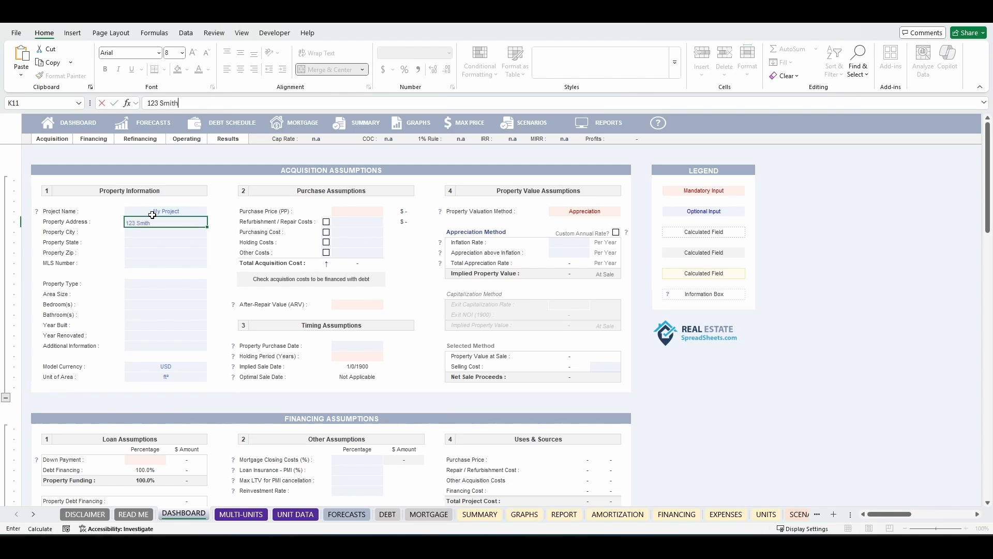
pyautogui.hotkey('ctrl', 'Return')
pyautogui.press('Return')
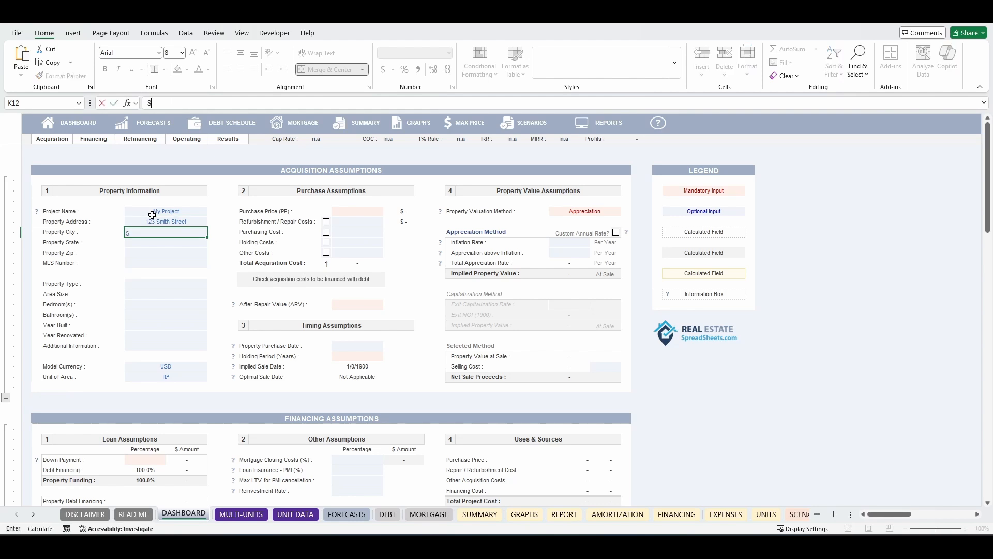
# Fill in the property's city and state in the property information
pyautogui.write('Stamford')
pyautogui.press('Return')
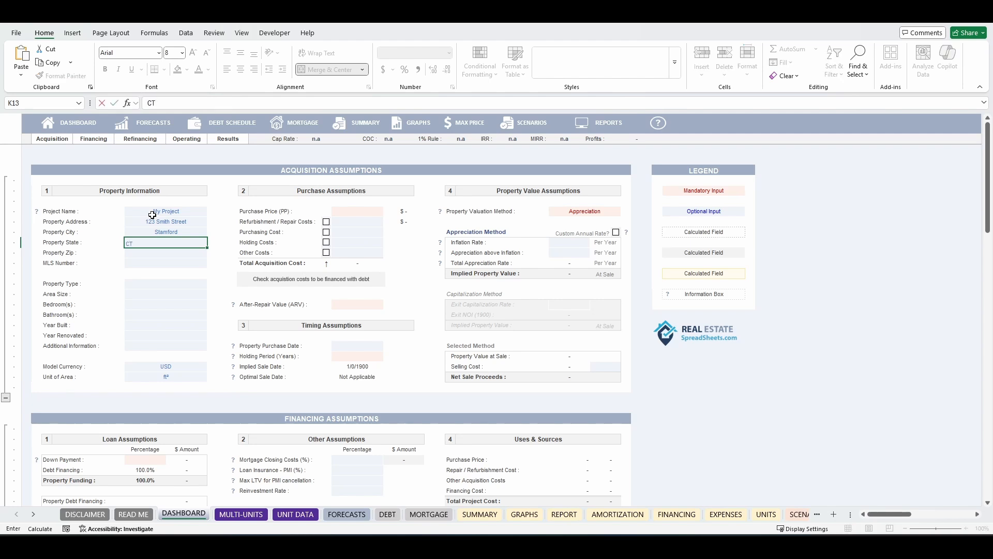
pyautogui.write('CT')
pyautogui.press('Return')
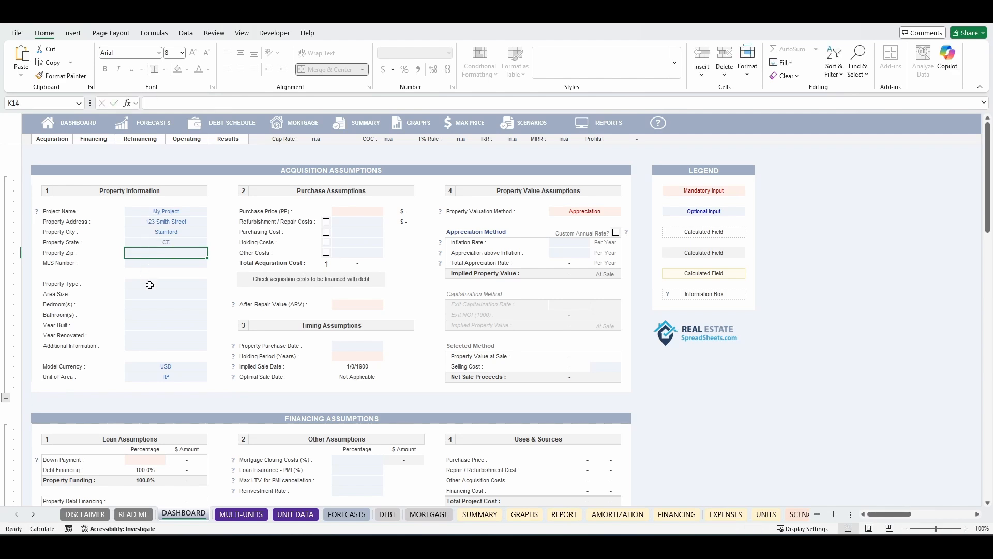
# Switch the model currency to EUR and set it back to USD
pyautogui.click(195, 284)
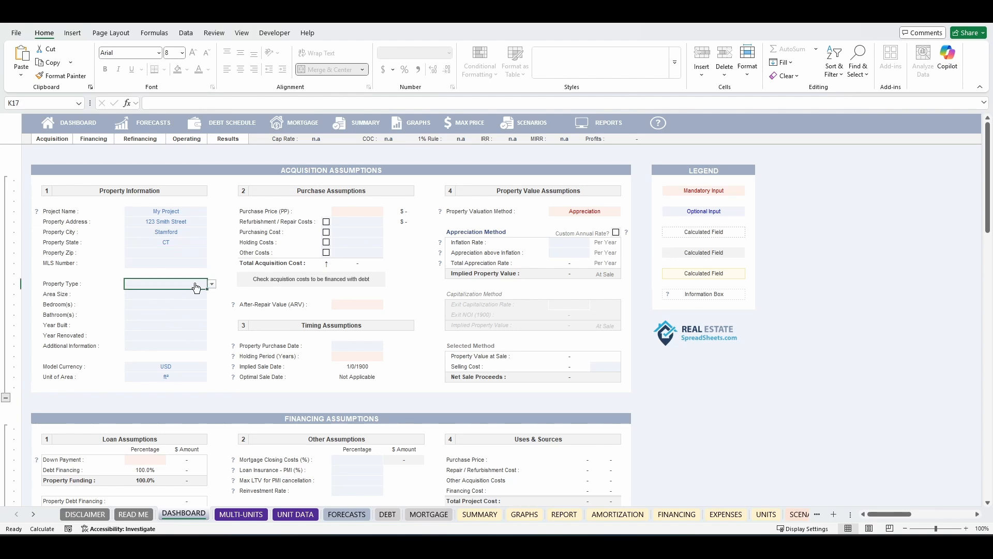
pyautogui.click(187, 365)
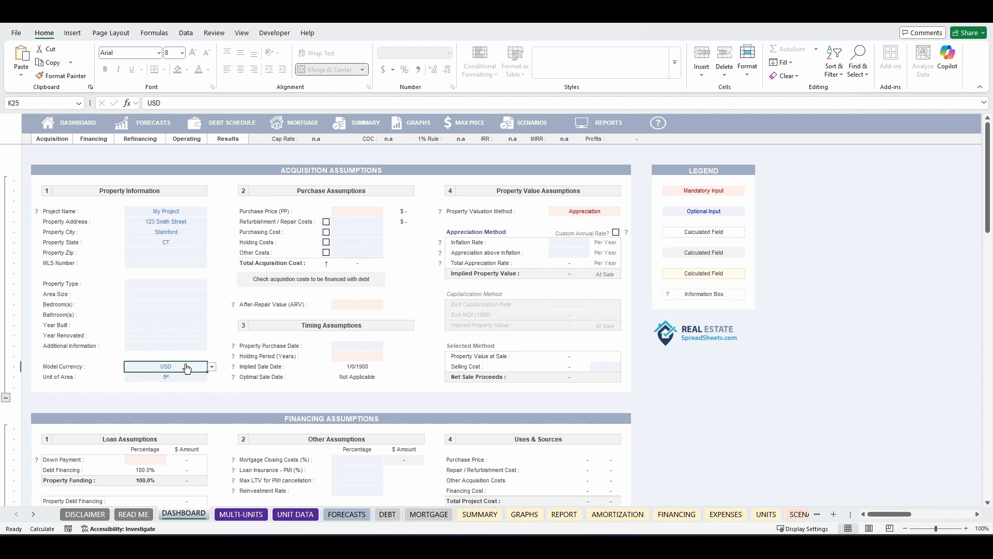
pyautogui.click(211, 366)
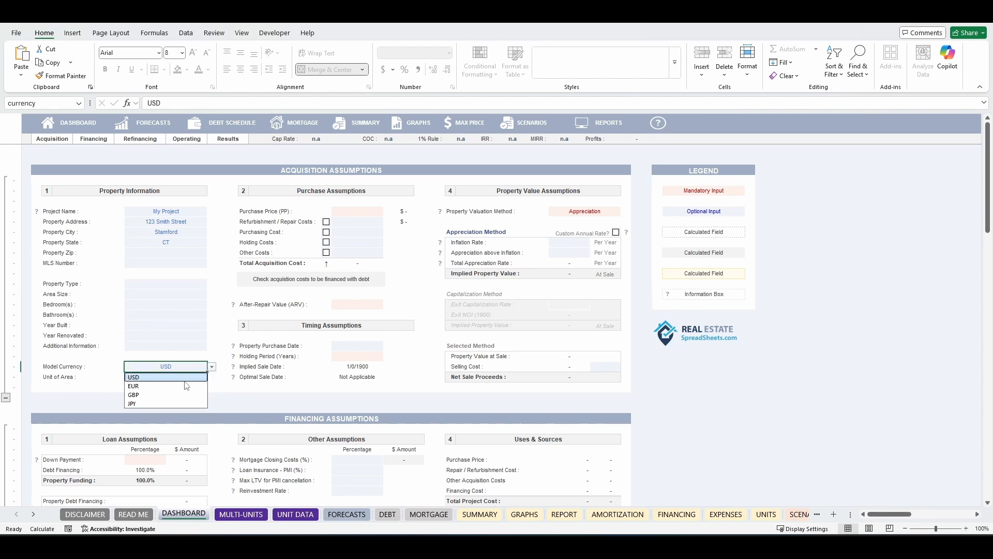
pyautogui.click(191, 385)
pyautogui.click(212, 366)
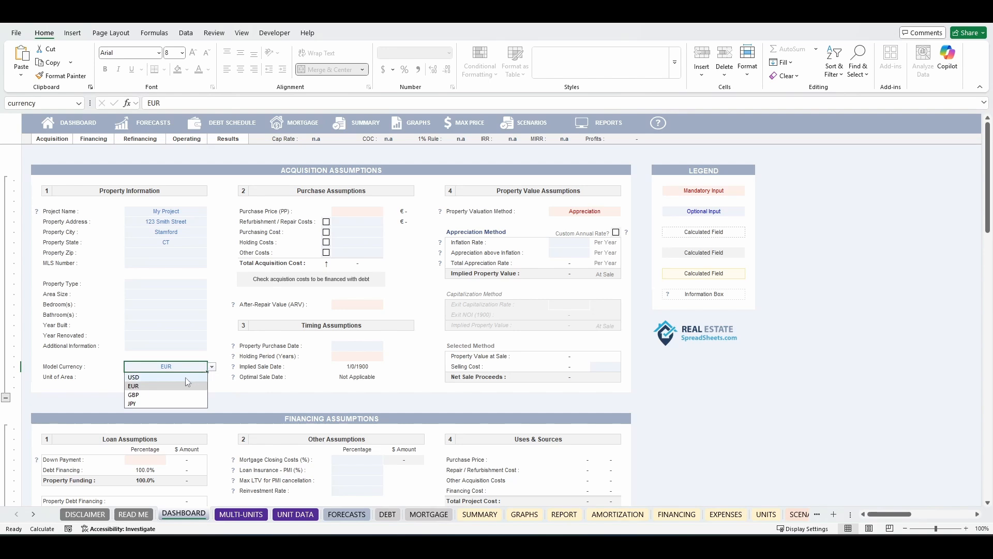
pyautogui.click(202, 376)
# Switch the unit of area to m² and set it back to ft²
pyautogui.click(205, 382)
pyautogui.click(211, 378)
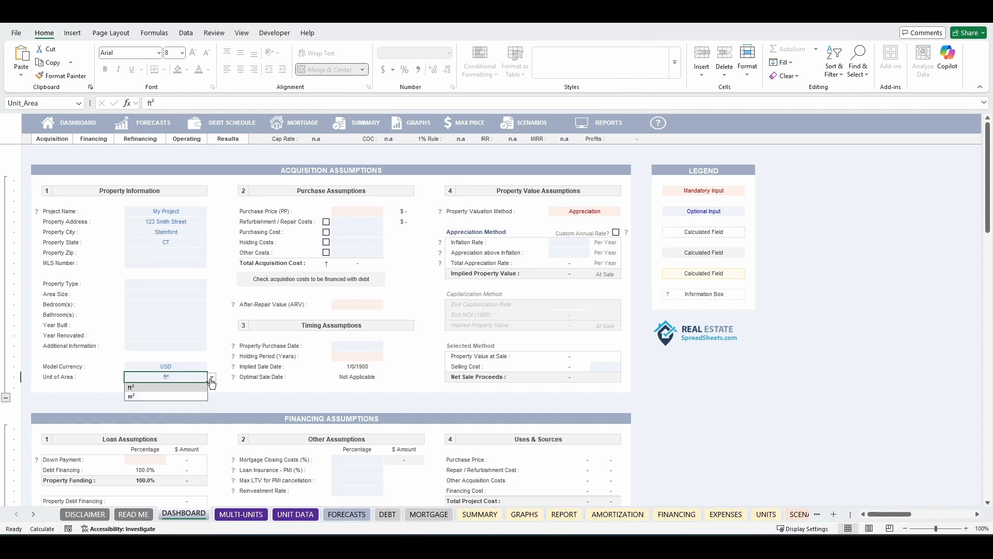
pyautogui.click(190, 387)
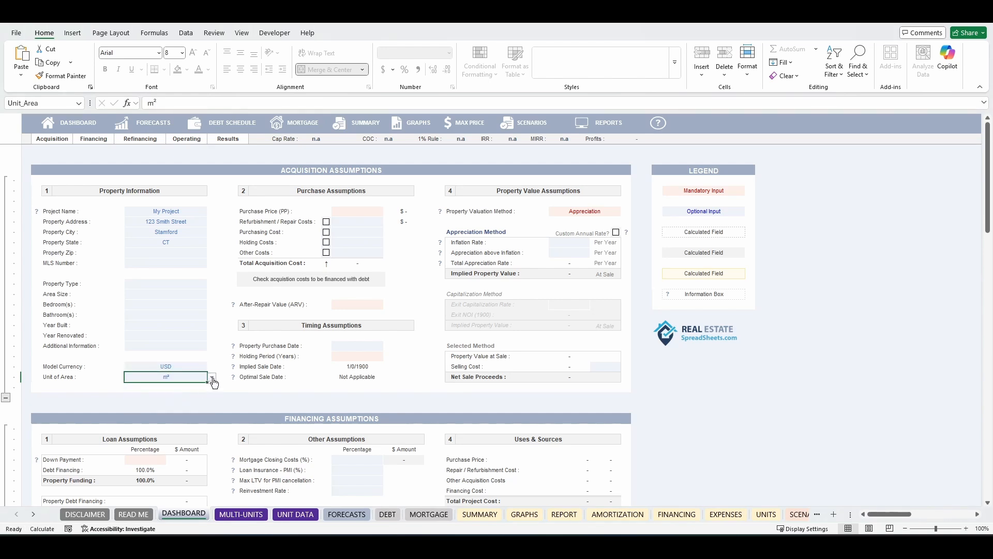
pyautogui.click(212, 377)
pyautogui.click(184, 385)
# Set the property type to Single Family and the area size to 2,500 ft²
pyautogui.click(173, 284)
pyautogui.click(211, 284)
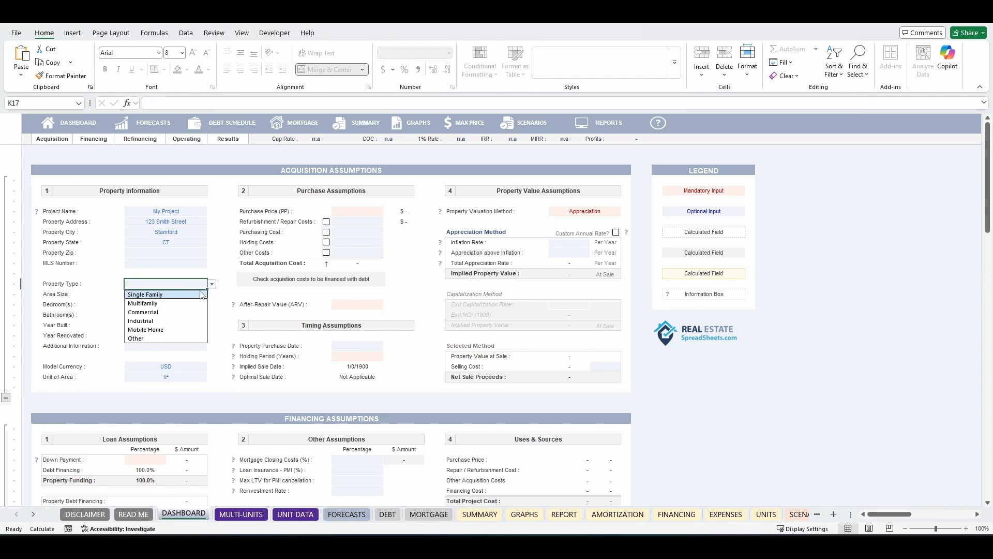
pyautogui.click(199, 295)
pyautogui.click(172, 295)
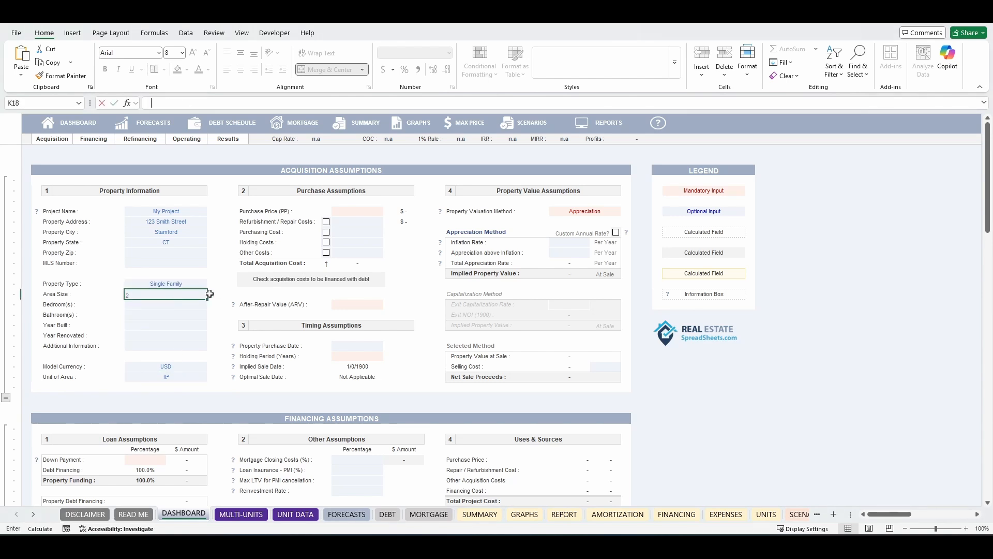
pyautogui.write('2500')
pyautogui.press('Return')
# Enter 3 bedrooms, 3 bathrooms and 1988 as the year built
pyautogui.write('3')
pyautogui.press('Return')
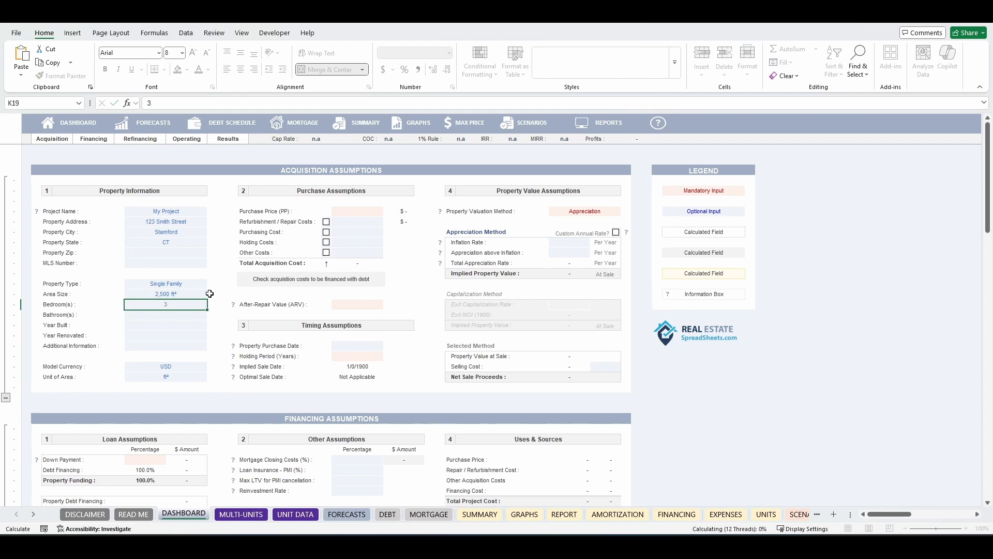
pyautogui.write('3')
pyautogui.press('Return')
pyautogui.write('1988')
pyautogui.press('Return')
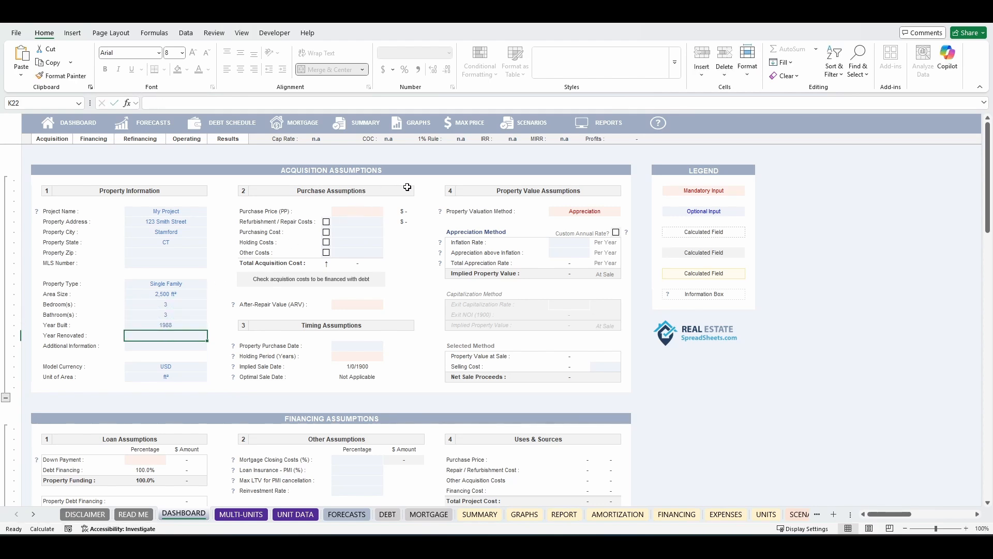
# Examine the purchase assumptions, from purchase price and refurbishment costs to purchasing, holding and other costs
pyautogui.moveTo(409, 190); pyautogui.dragTo(245, 303)
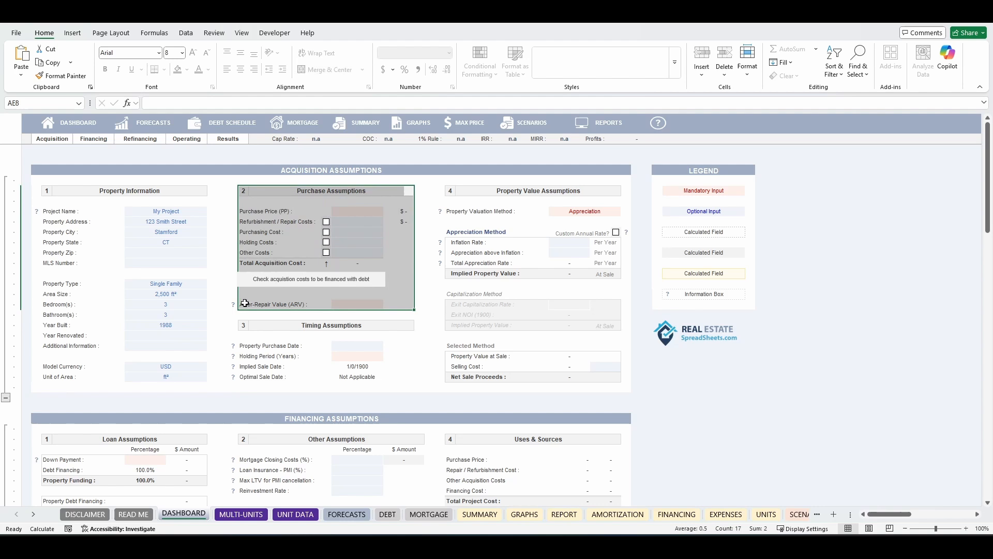
pyautogui.click(354, 212)
pyautogui.click(352, 222)
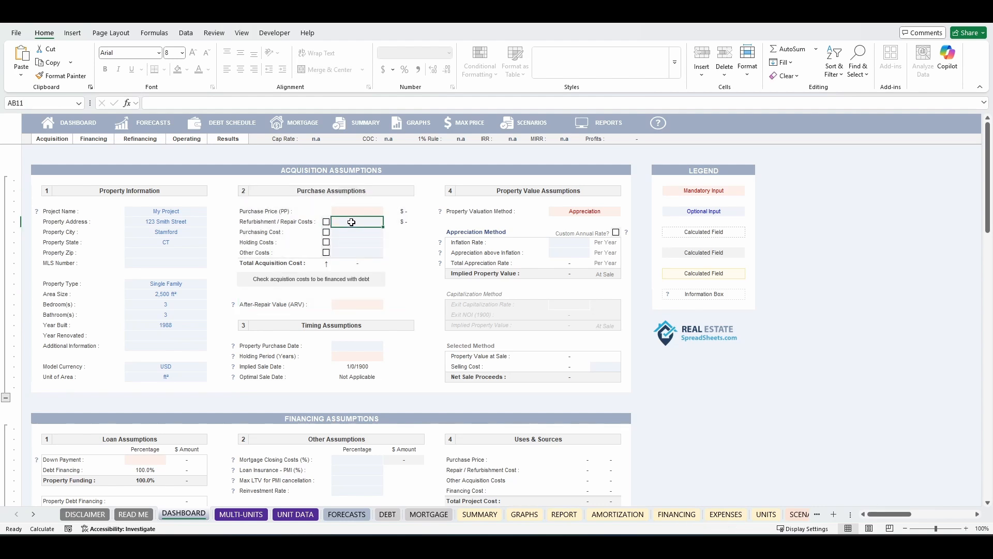
pyautogui.click(351, 231)
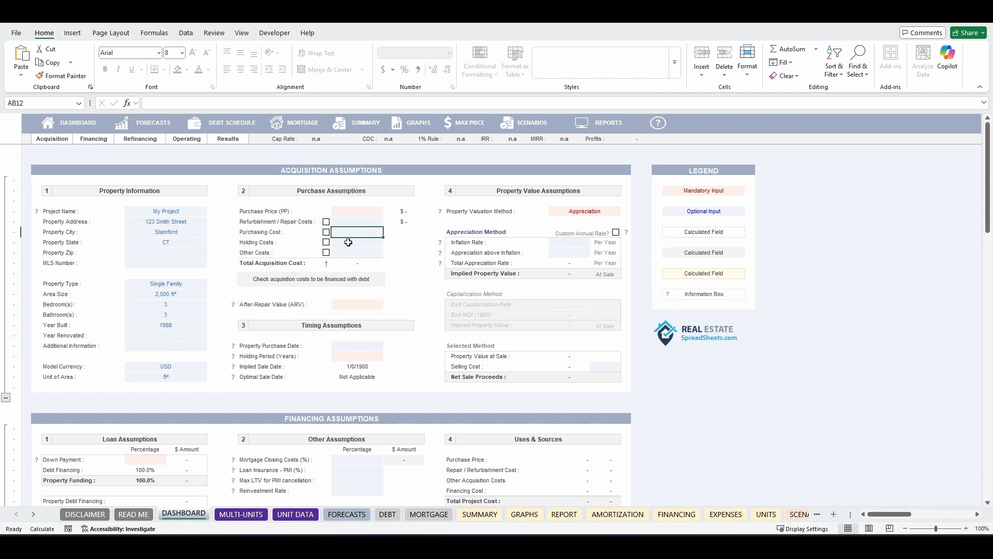
pyautogui.moveTo(348, 242); pyautogui.dragTo(347, 252)
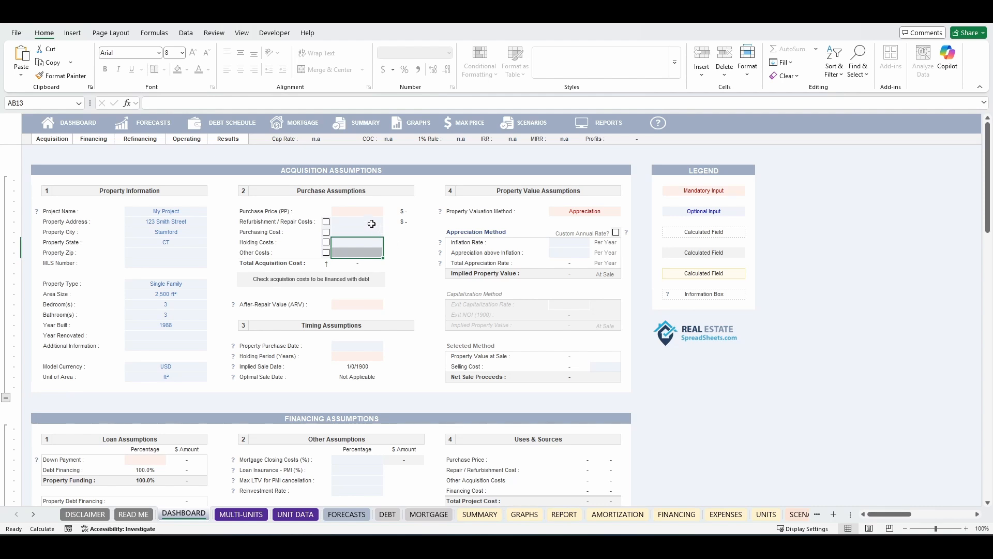
pyautogui.moveTo(249, 240); pyautogui.dragTo(365, 243)
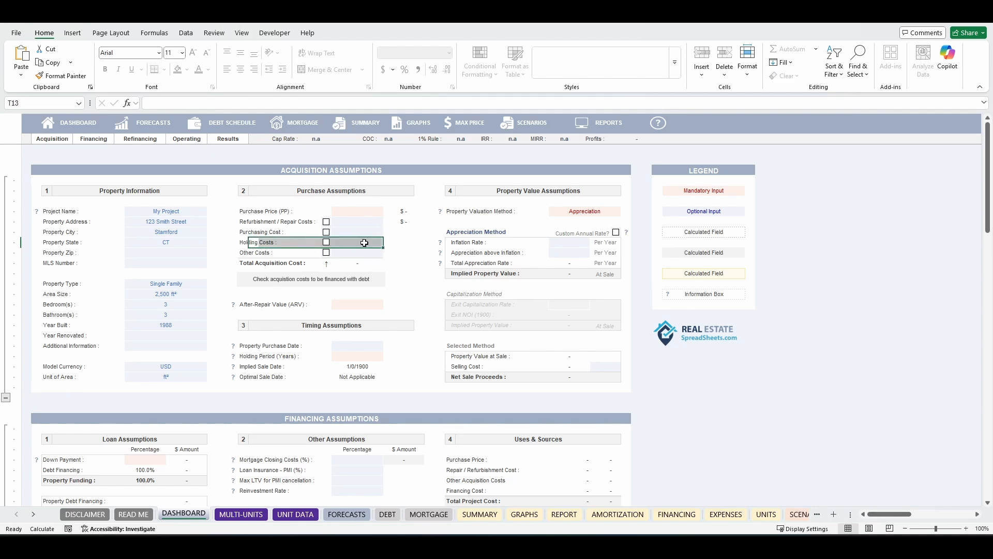
pyautogui.click(364, 242)
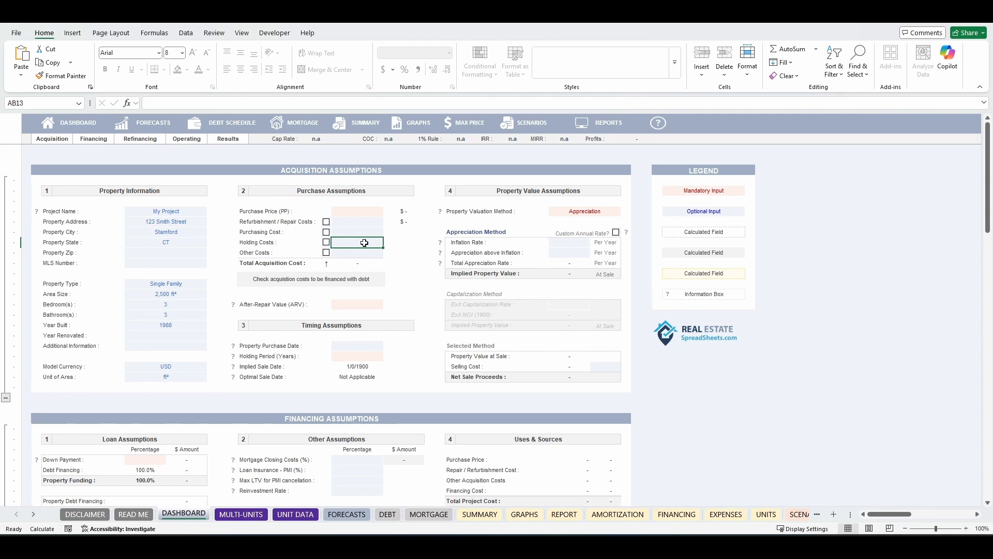
# Enter a purchase price of $350,000 and refurbishment / repair costs of $25,000 in the purchase assumptions
pyautogui.click(354, 211)
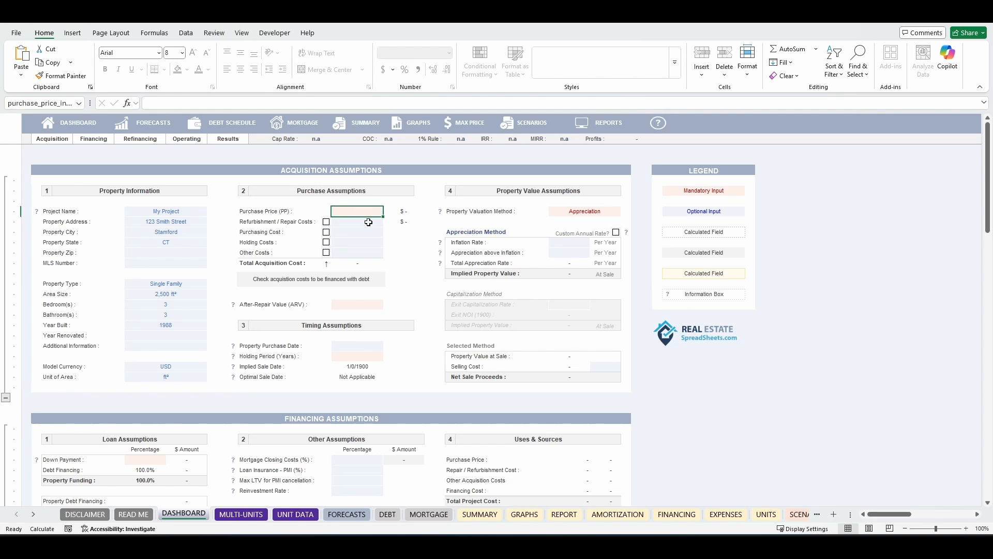
pyautogui.write('3')
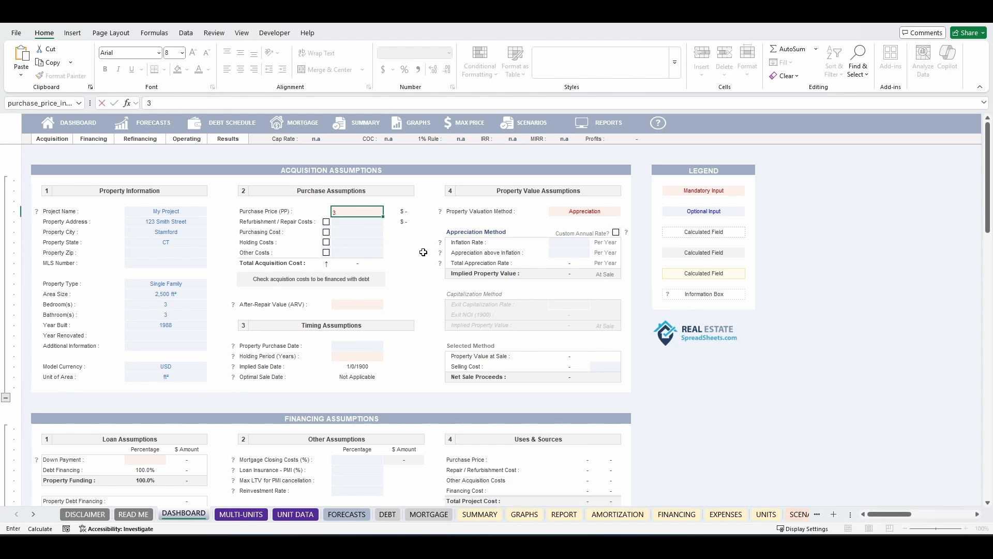
pyautogui.write('50,000')
pyautogui.press('Return')
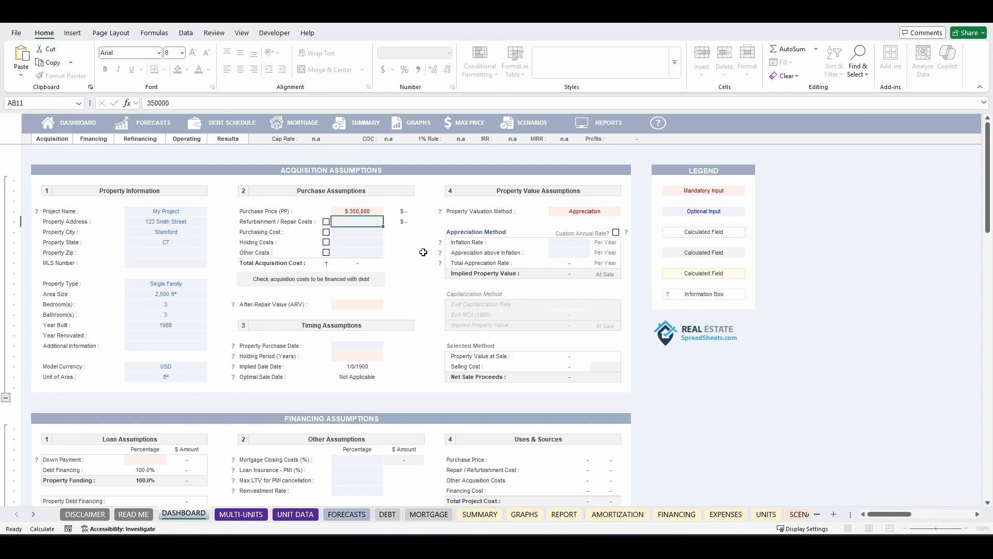
pyautogui.write('25000')
pyautogui.press('Return')
# Enter a purchasing cost of $10,000 and holding costs of $1,000, leaving the other costs blank
pyautogui.write('1')
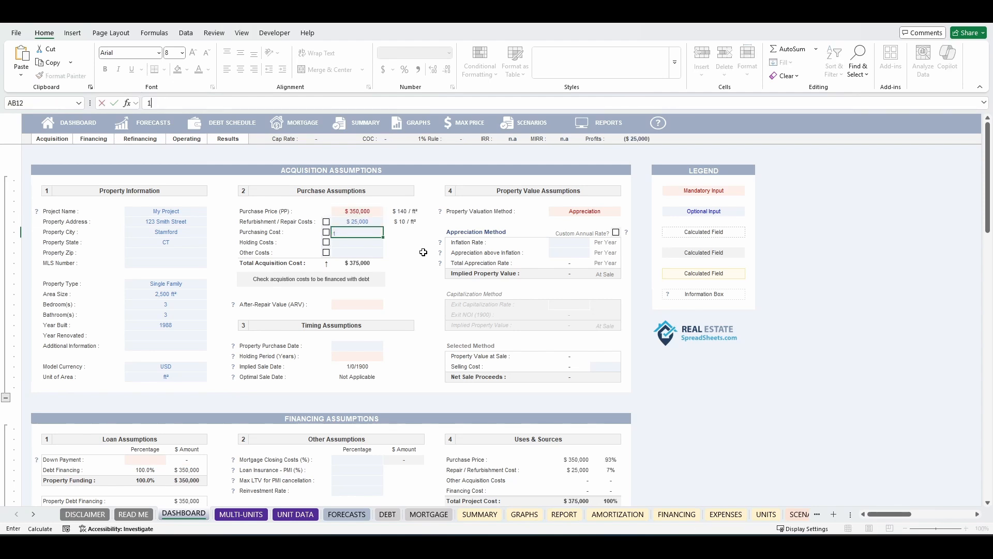
pyautogui.write('0,000')
pyautogui.press('Return')
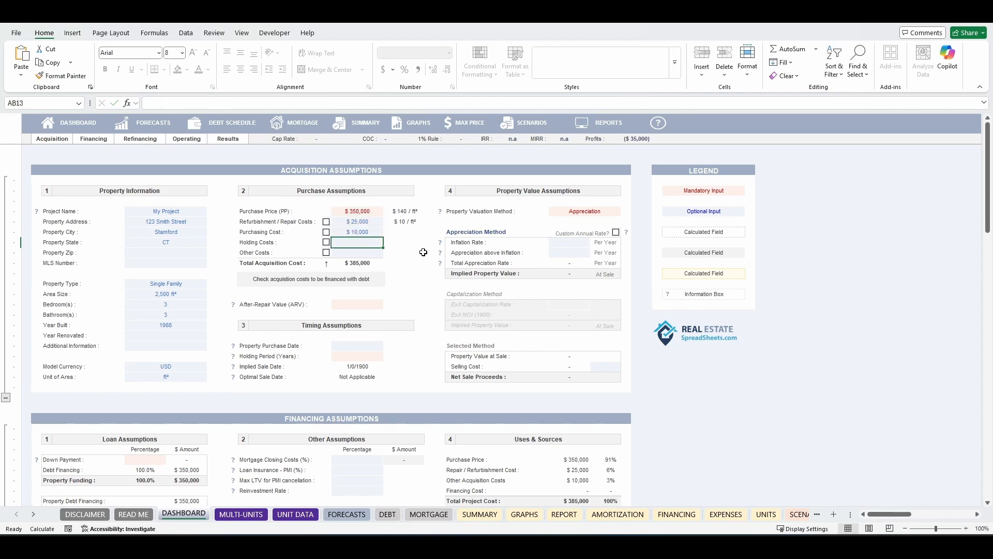
pyautogui.write('1000')
pyautogui.press('Return')
pyautogui.click(368, 263)
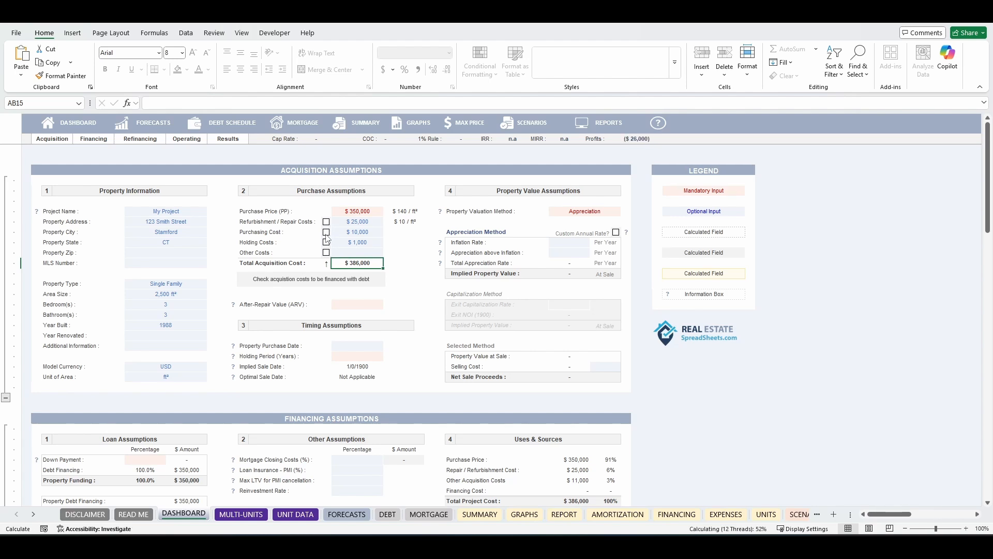
# Mark the refurbishment / repair costs as financed with debt, comparing the loan amounts with and without them
pyautogui.scroll(-1, 318, 254)
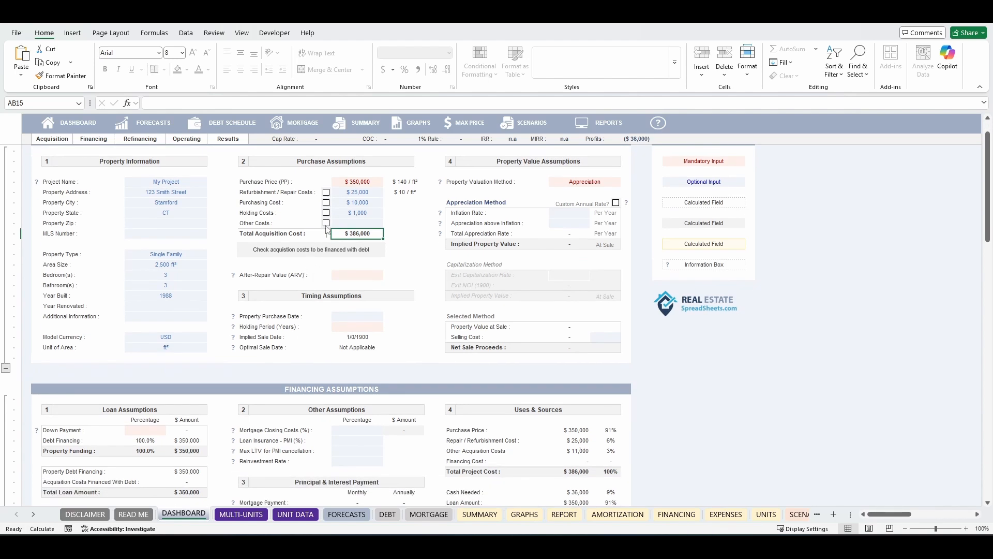
pyautogui.click(326, 192)
pyautogui.moveTo(52, 471); pyautogui.dragTo(202, 495)
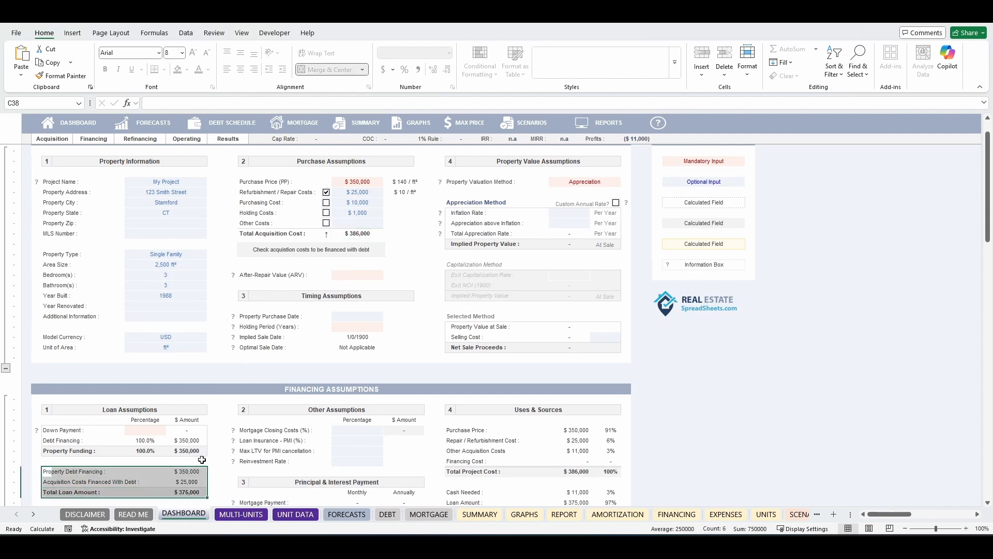
pyautogui.click(326, 192)
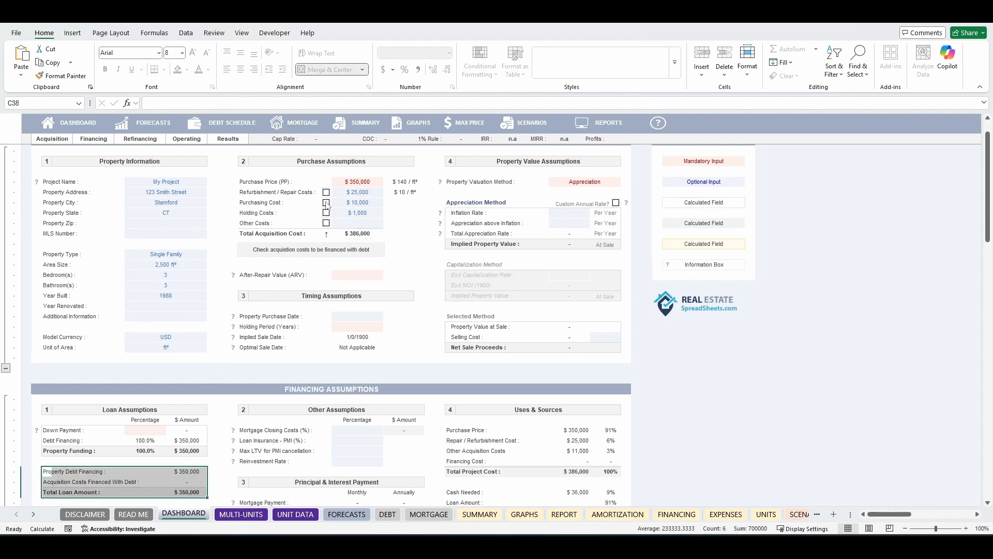
pyautogui.click(185, 482)
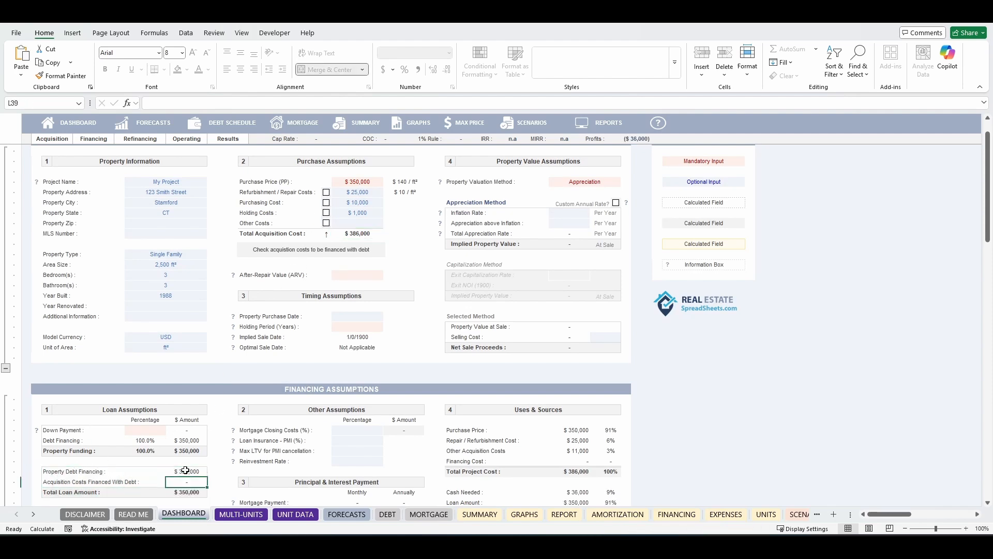
pyautogui.click(326, 192)
# Read the information note on After-Repair Value and set the ARV to $375,000
pyautogui.moveTo(241, 274); pyautogui.dragTo(368, 273)
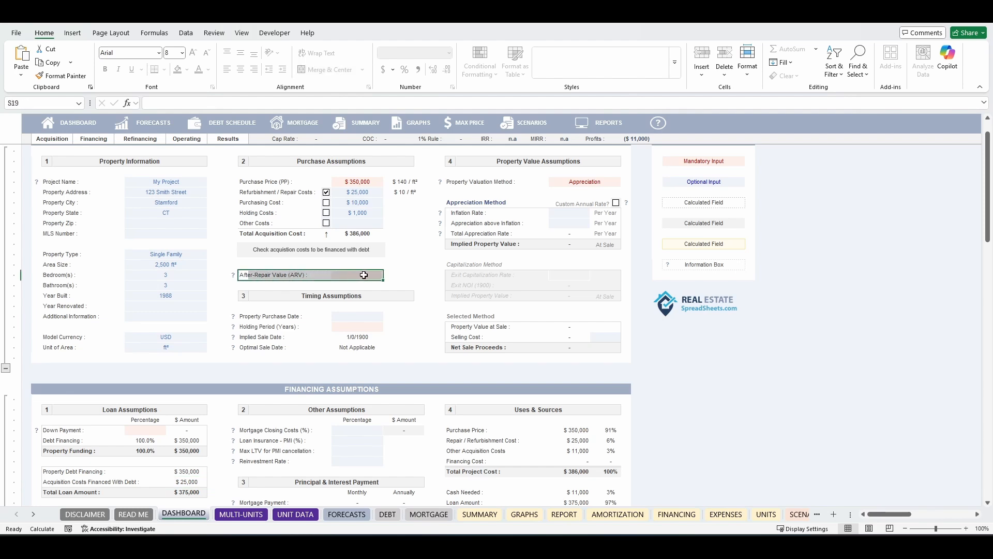
pyautogui.click(364, 275)
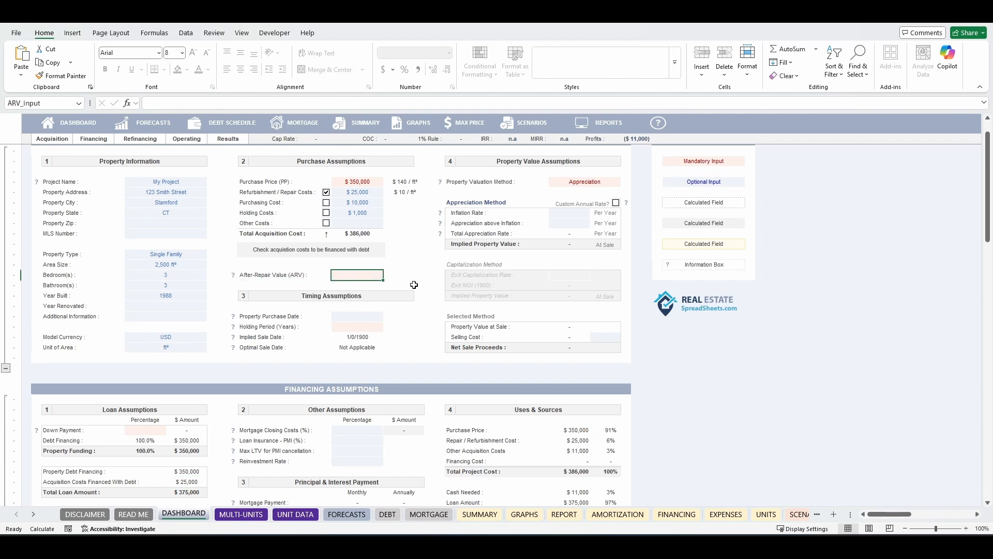
pyautogui.click(234, 276)
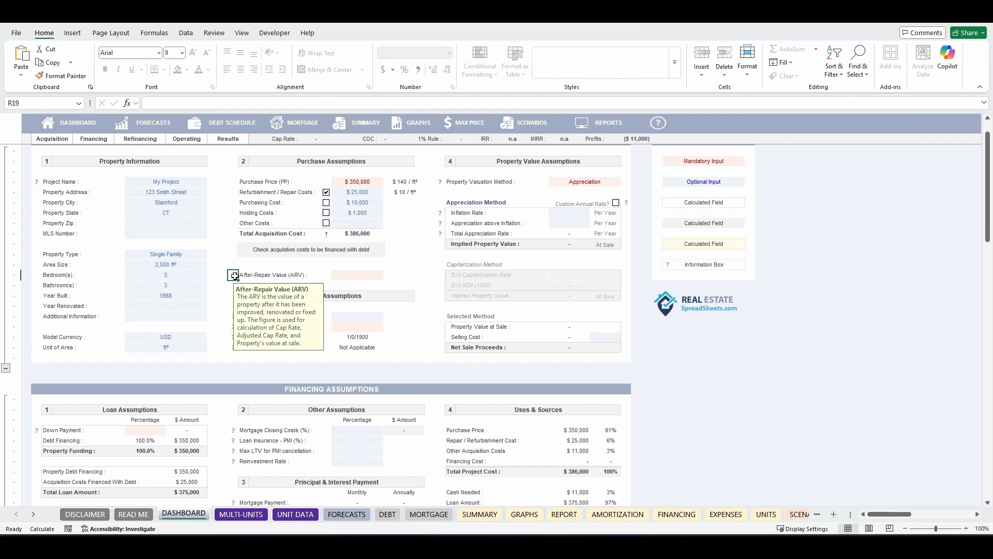
pyautogui.click(354, 275)
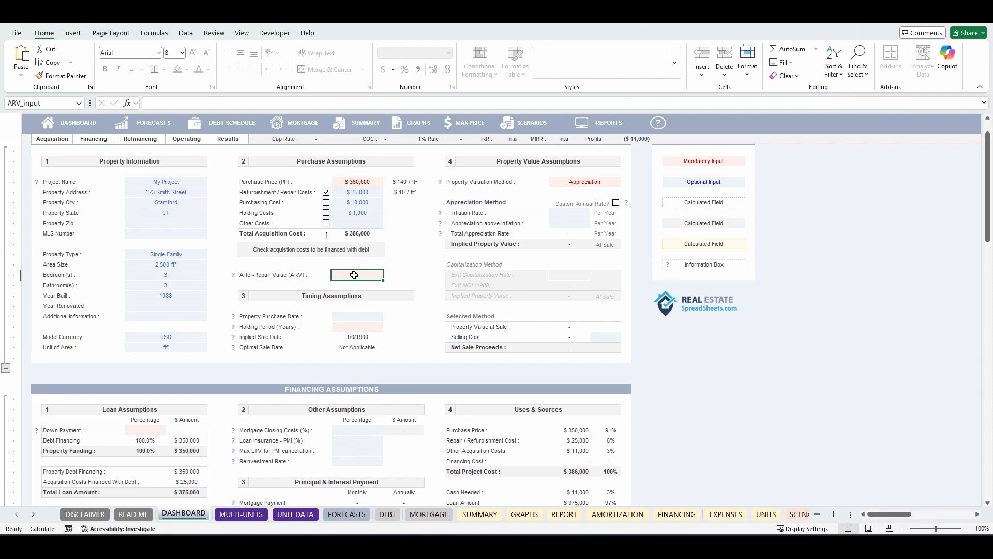
pyautogui.write('375000')
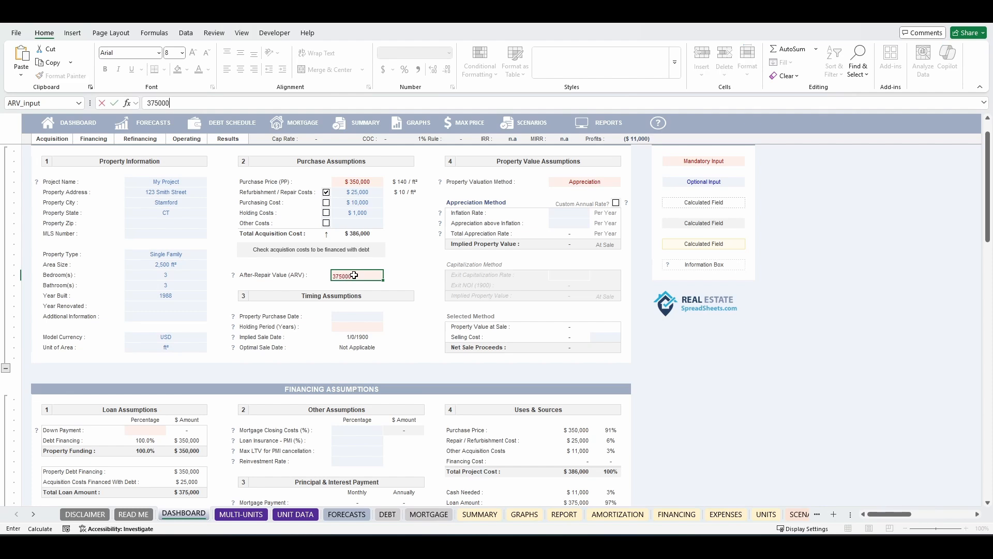
pyautogui.press('Return')
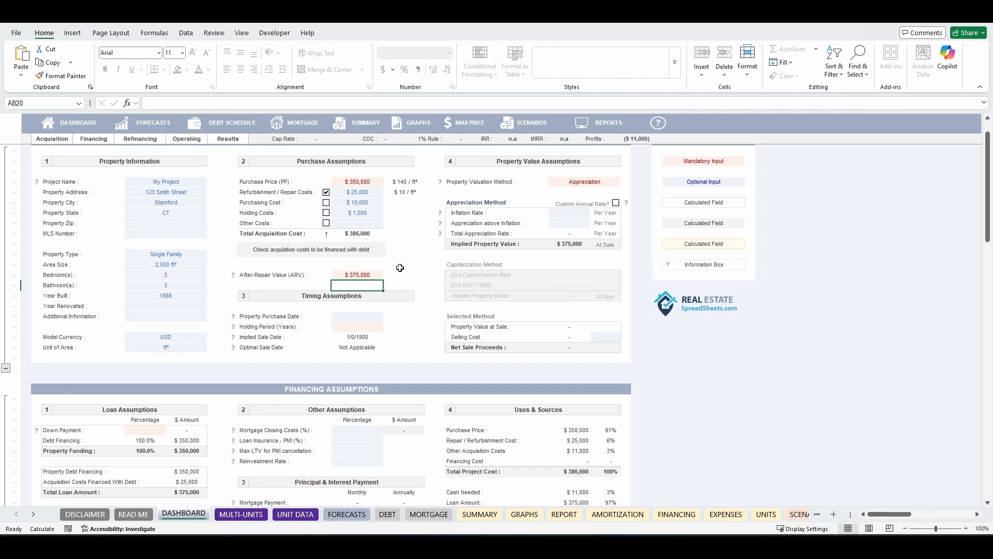
# Set the property purchase date to 1/1/2025 and the holding period to 30 years, and check the implied and optimal sale dates
pyautogui.click(357, 314)
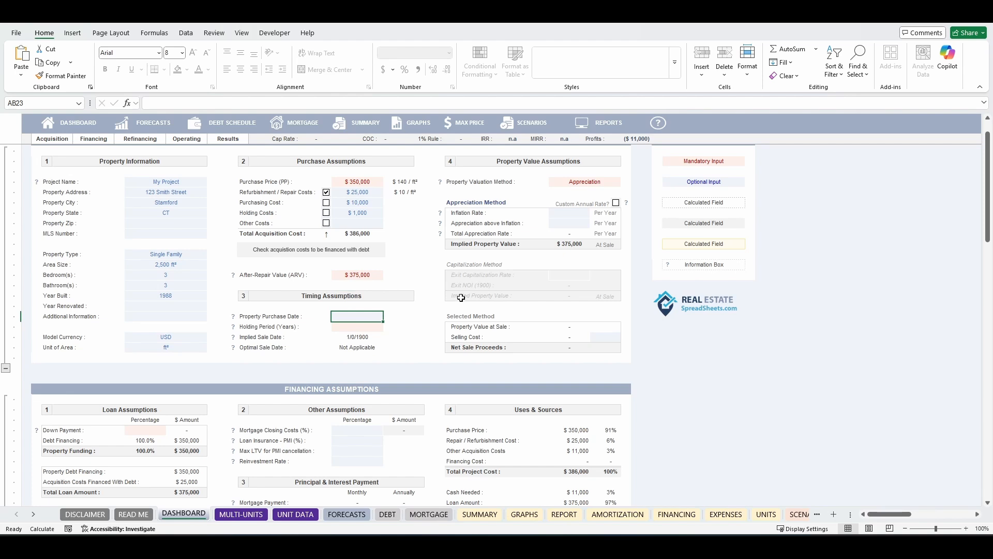
pyautogui.write('01/01/2025')
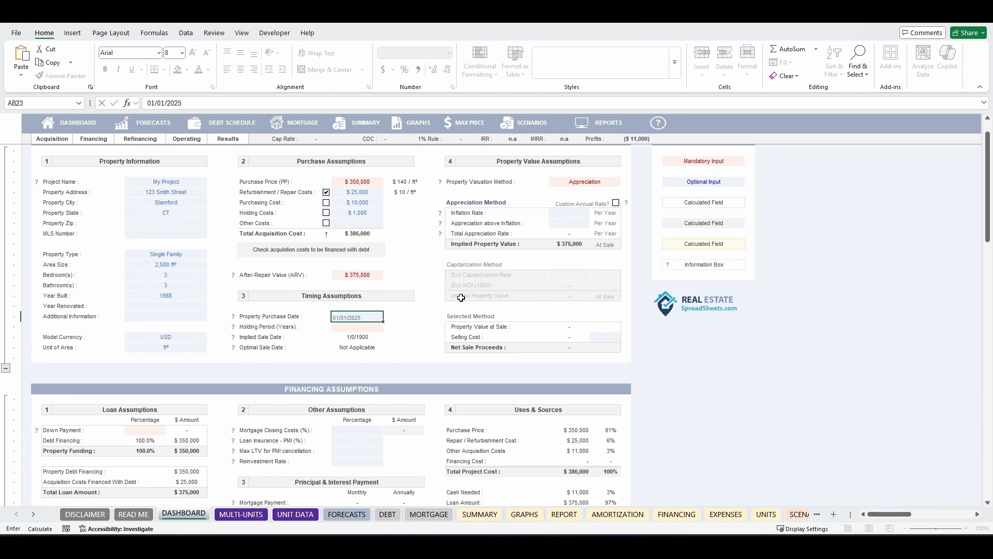
pyautogui.press('Return')
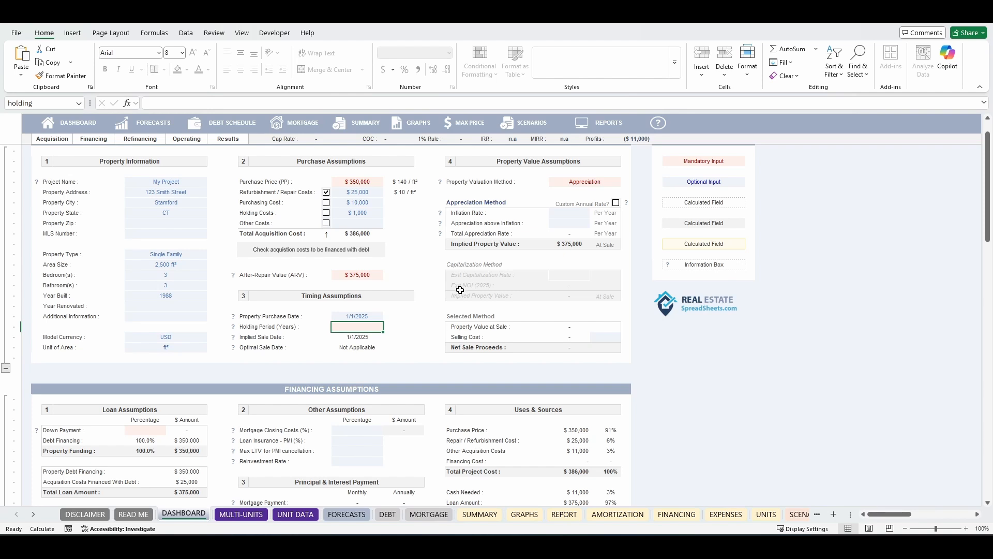
pyautogui.write('30')
pyautogui.press('Return')
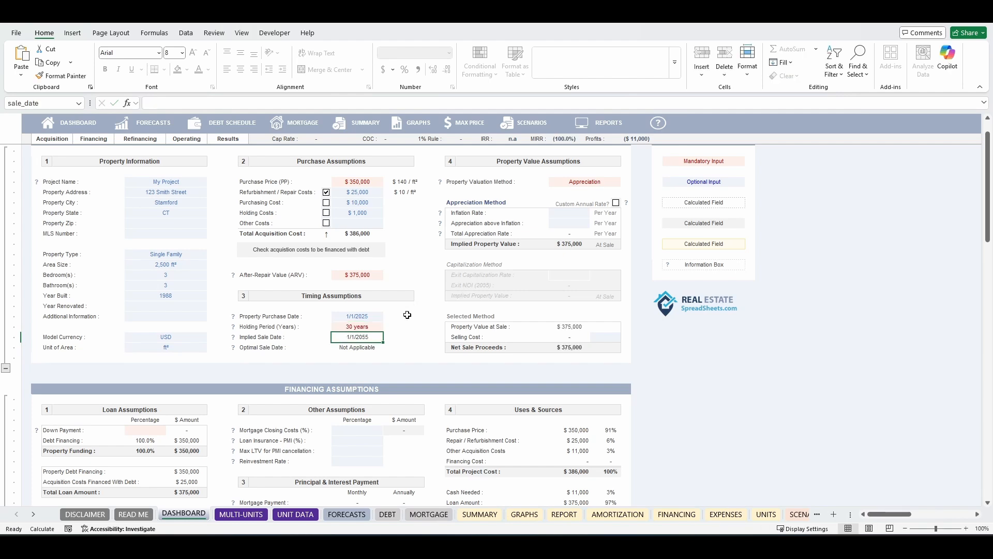
pyautogui.moveTo(365, 337)
pyautogui.mouseDown()
pyautogui.moveTo(245, 342)
pyautogui.moveTo(372, 347)
pyautogui.mouseUp()
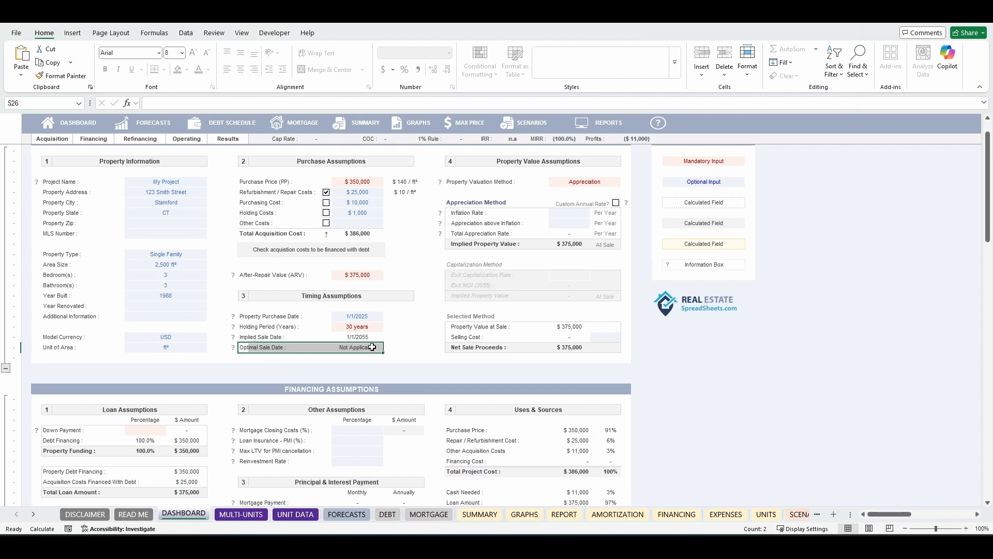
pyautogui.click(398, 346)
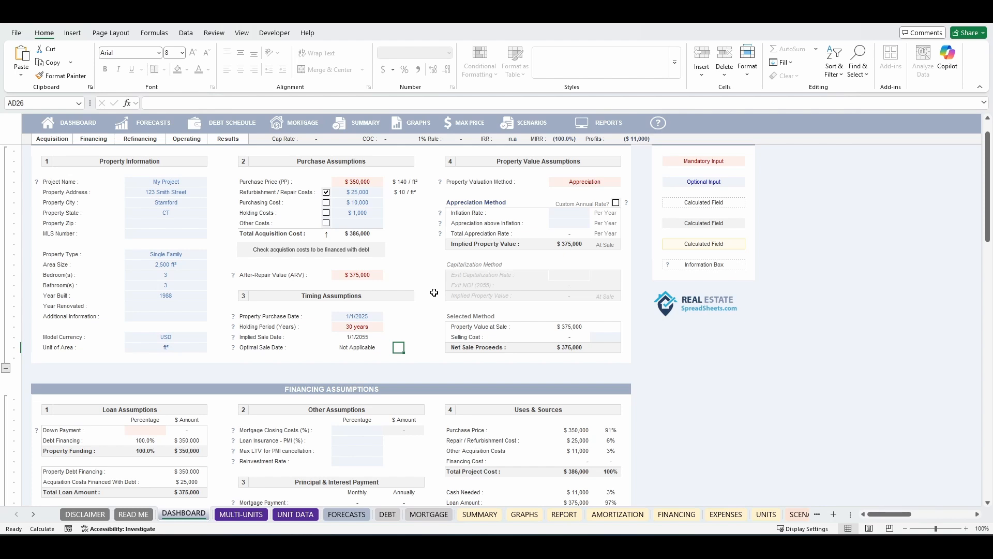
# Switch the property valuation method to Capitalization Rate and set it back to Appreciation, comparing the two method sections
pyautogui.moveTo(448, 161); pyautogui.dragTo(611, 345)
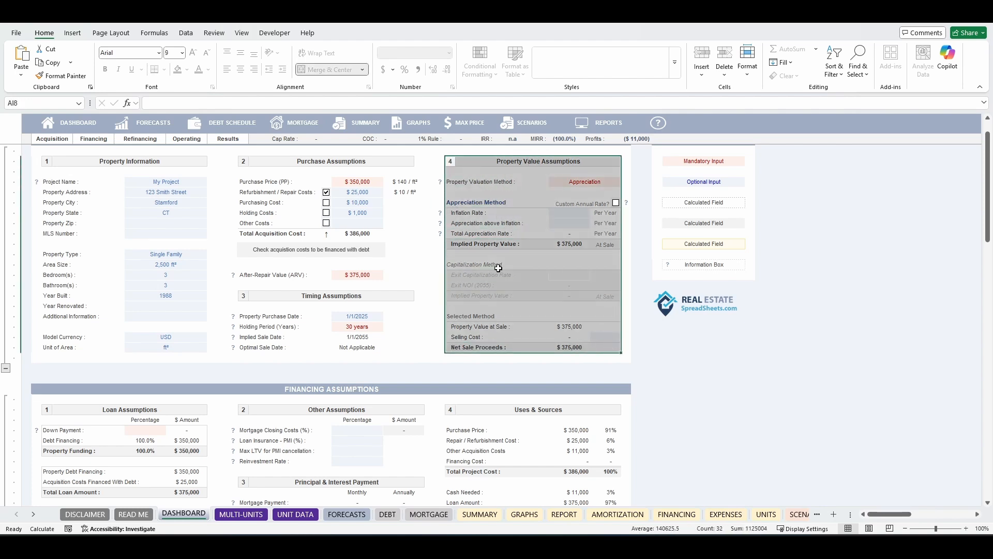
pyautogui.click(424, 219)
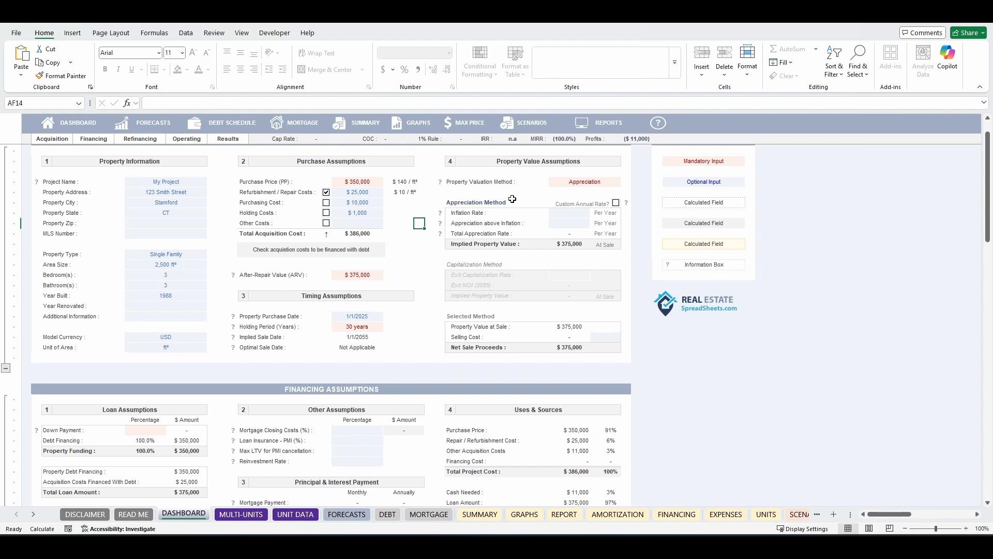
pyautogui.click(588, 182)
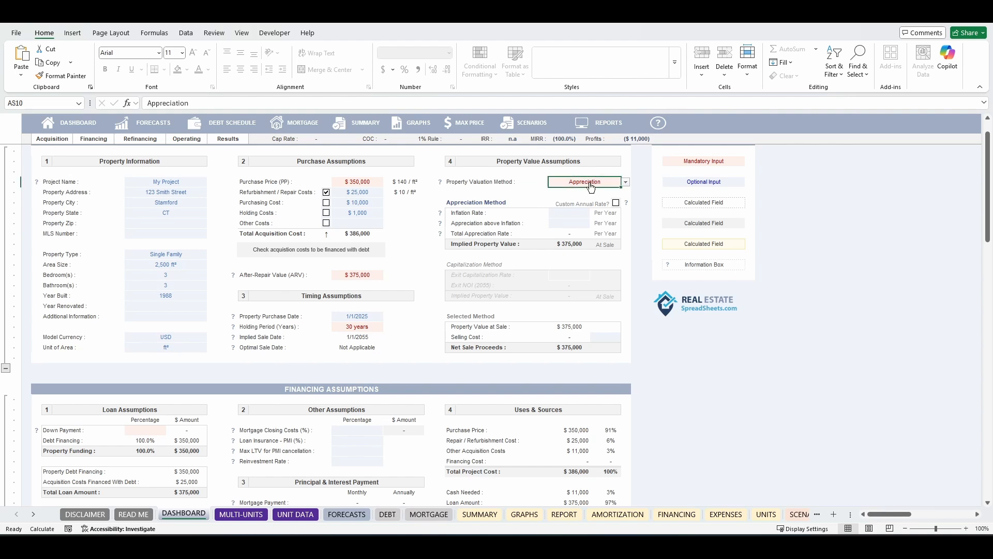
pyautogui.click(626, 182)
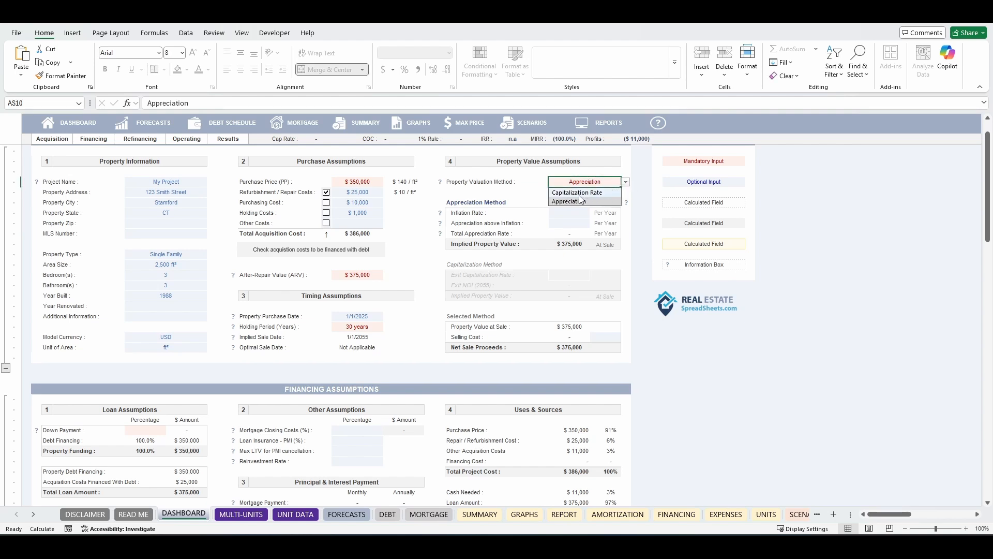
pyautogui.click(584, 197)
pyautogui.click(626, 182)
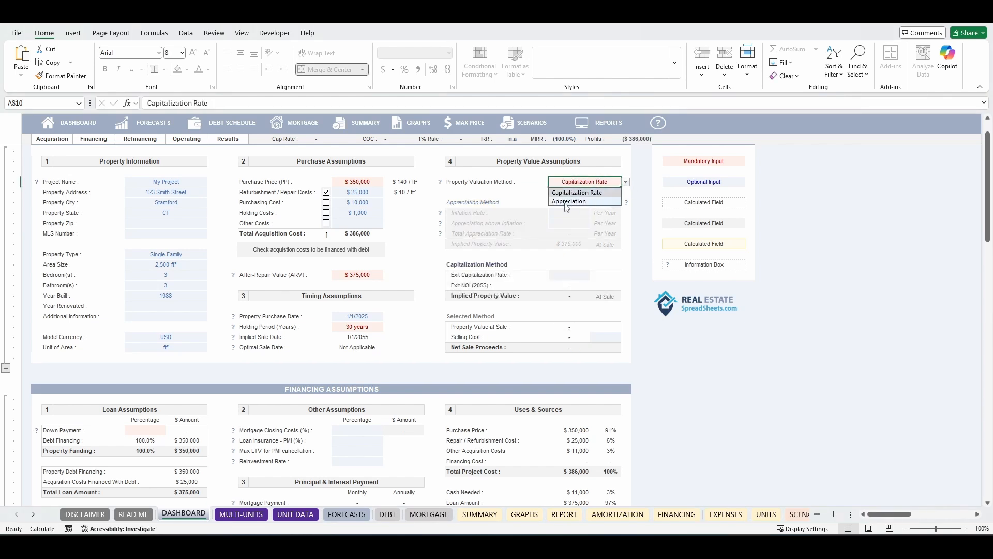
pyautogui.click(574, 190)
pyautogui.moveTo(450, 203); pyautogui.dragTo(597, 241)
pyautogui.click(517, 221)
pyautogui.click(524, 194)
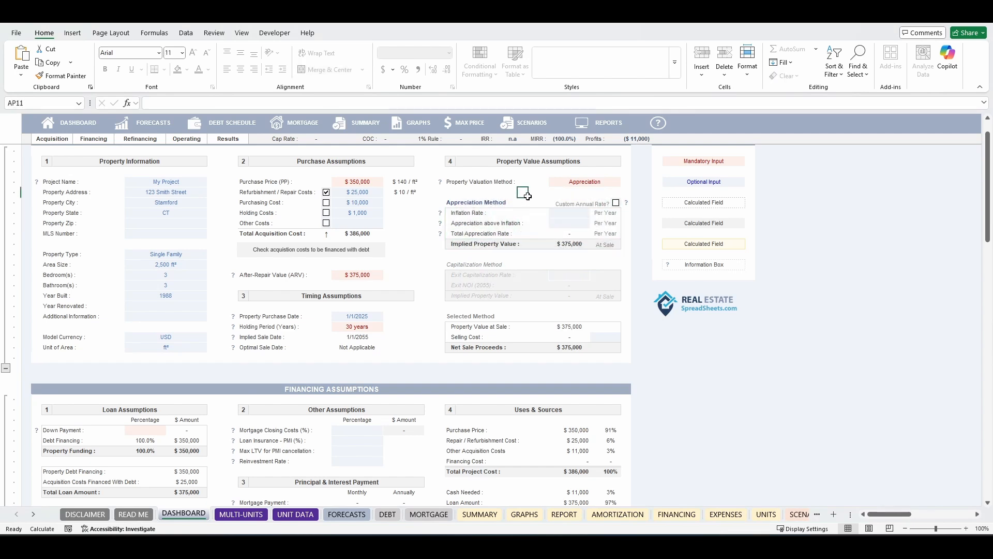
# Set the inflation rate to 2% and the appreciation above inflation to 1% per year for the appreciation method
pyautogui.moveTo(451, 214); pyautogui.dragTo(535, 214)
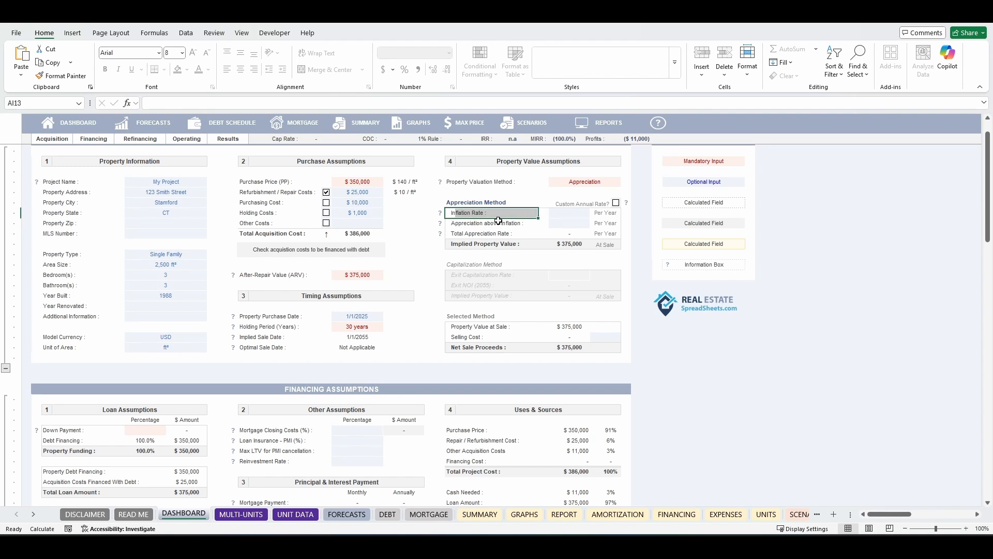
pyautogui.moveTo(450, 225); pyautogui.dragTo(533, 224)
pyautogui.click(531, 194)
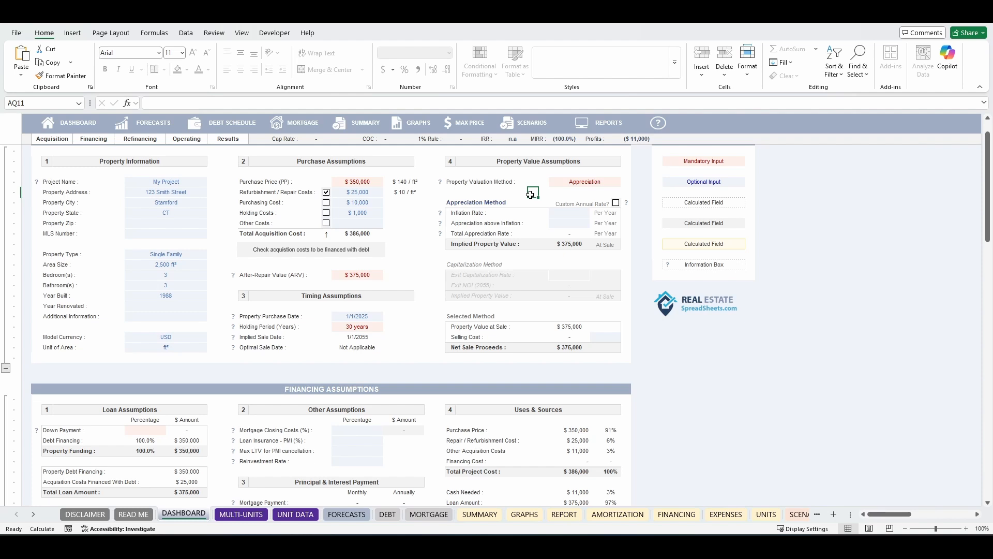
pyautogui.click(566, 212)
pyautogui.write('2')
pyautogui.press('Return')
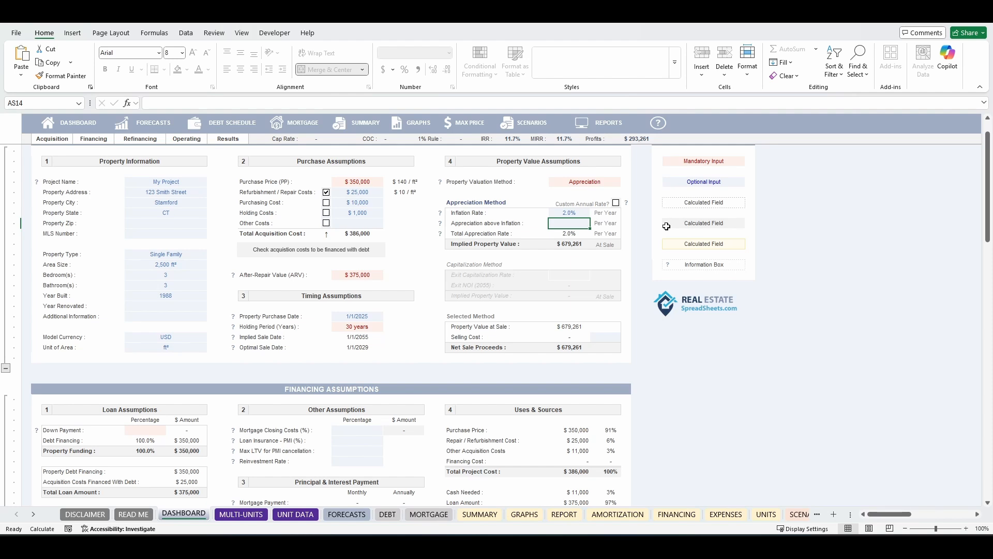
pyautogui.write('1')
pyautogui.press('Return')
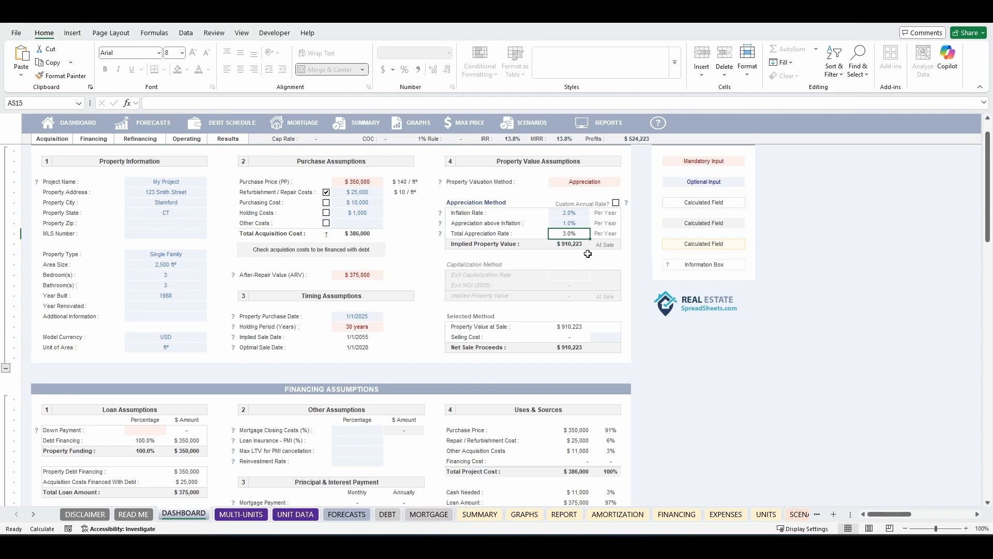
# Enable the custom annual rate for appreciation and examine the Custom Appreciation Rate row on the Forecasts sheet
pyautogui.click(616, 204)
pyautogui.click(616, 204)
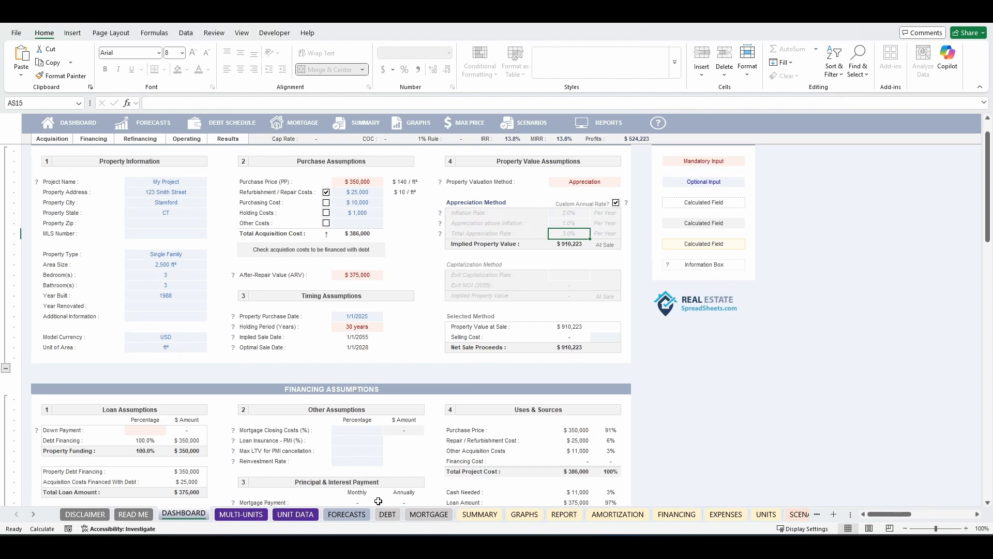
pyautogui.click(361, 515)
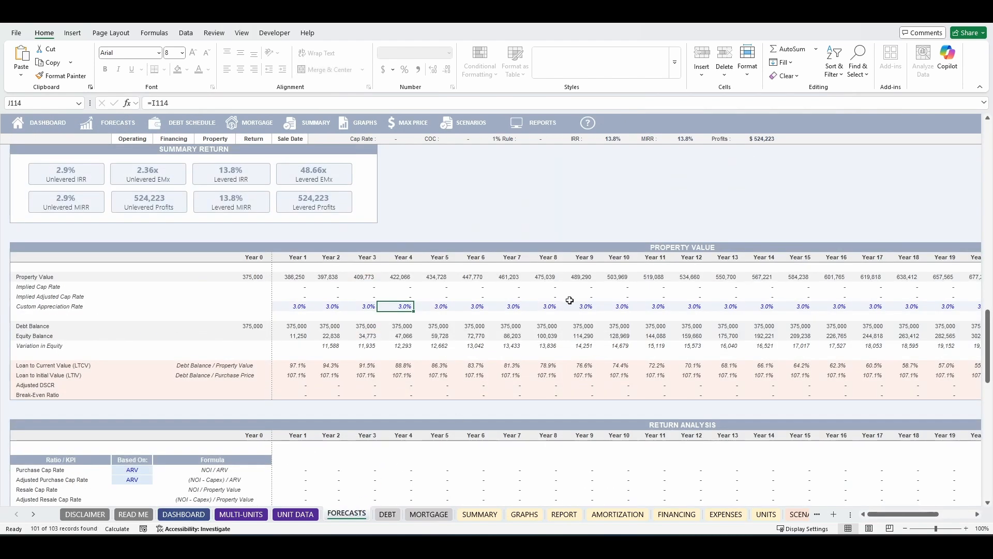
pyautogui.moveTo(34, 307); pyautogui.dragTo(786, 306)
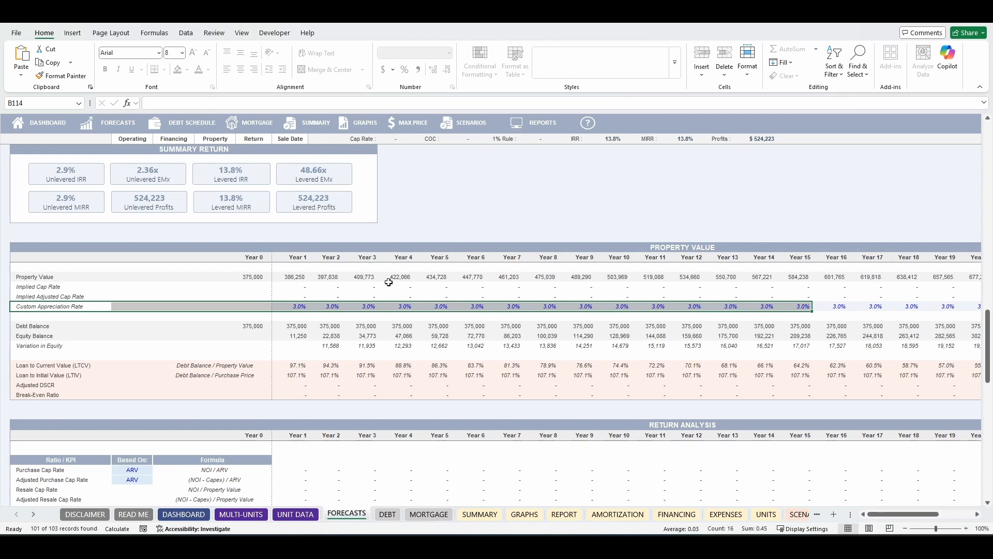
# Return from the Forecasts sheet to the Dashboard and turn off the custom annual rate for appreciation
pyautogui.moveTo(368, 256); pyautogui.dragTo(368, 306)
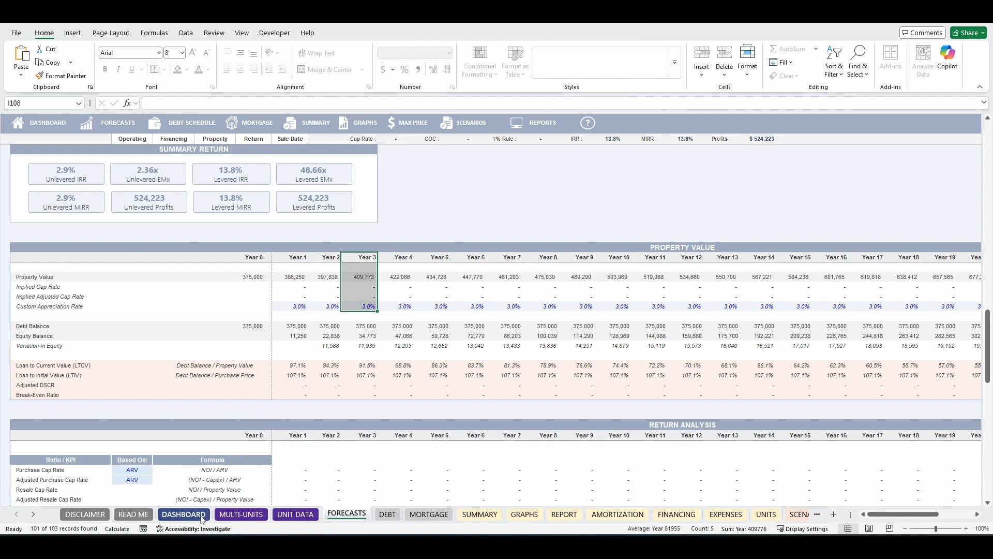
pyautogui.click(183, 514)
pyautogui.click(616, 203)
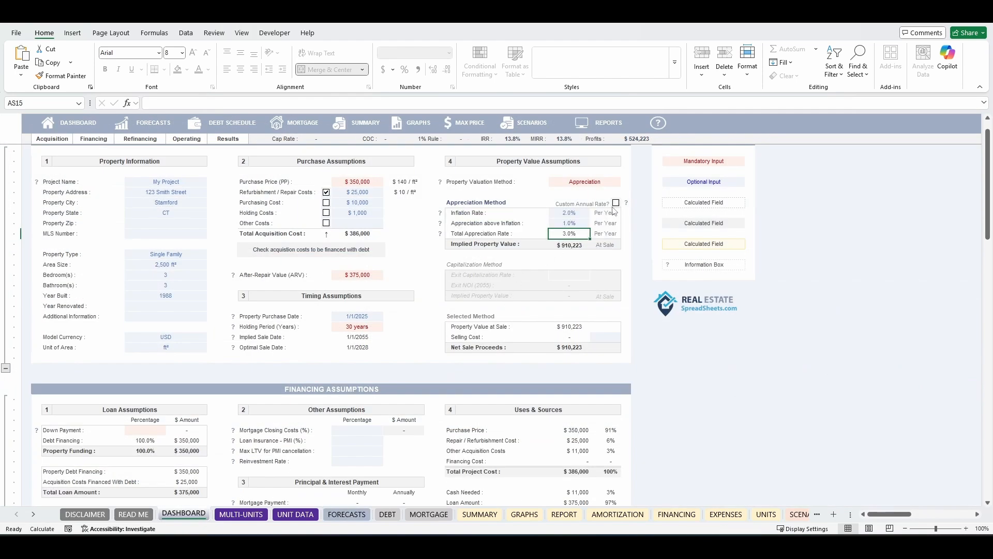
# Switch the property valuation method to Capitalization Rate, examine the Capitalization Method inputs, and set it back to Appreciation
pyautogui.click(589, 185)
pyautogui.click(625, 182)
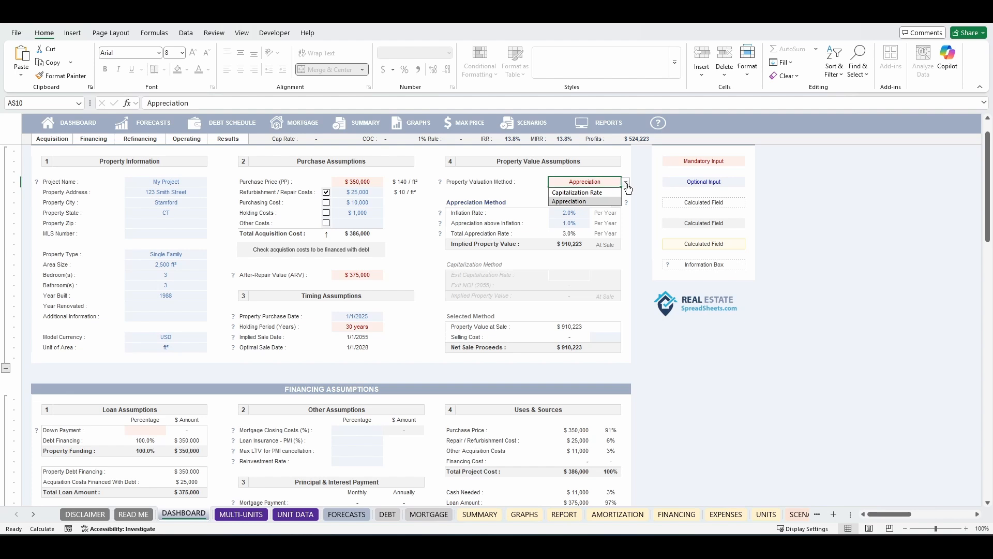
pyautogui.click(590, 193)
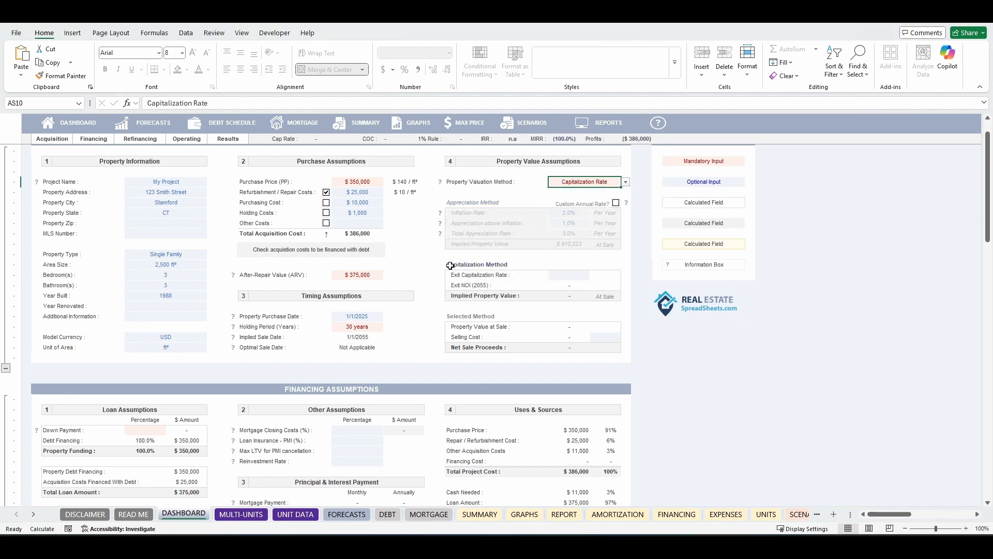
pyautogui.moveTo(458, 265); pyautogui.dragTo(620, 299)
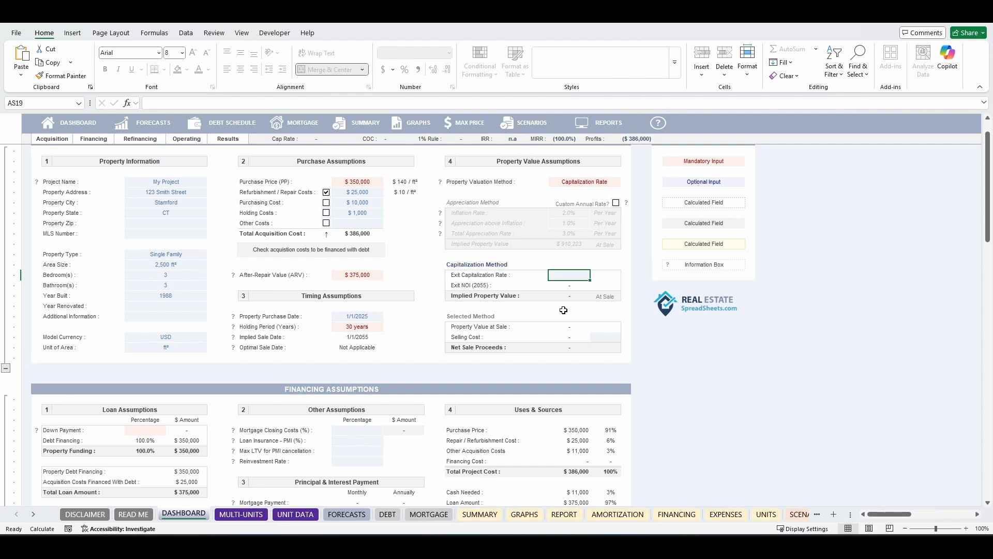
pyautogui.click(601, 187)
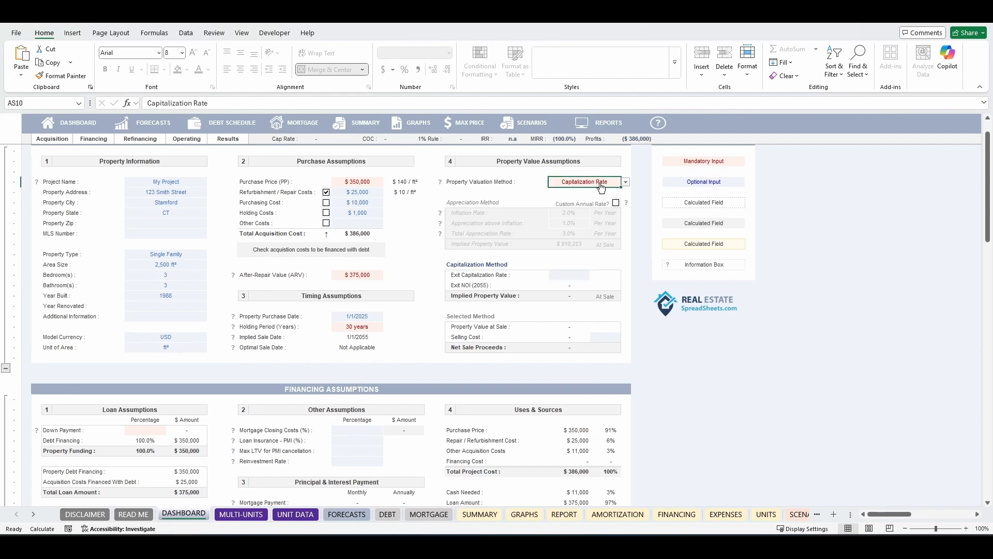
pyautogui.click(626, 183)
pyautogui.click(585, 197)
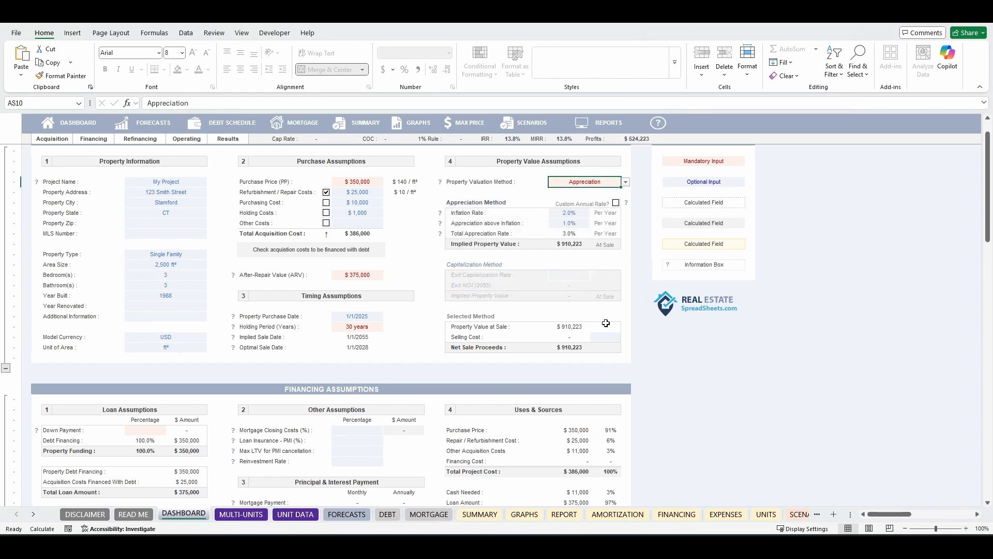
# Set the selling cost to 7% for the selected valuation method and check the net sale proceeds
pyautogui.moveTo(616, 317); pyautogui.dragTo(455, 349)
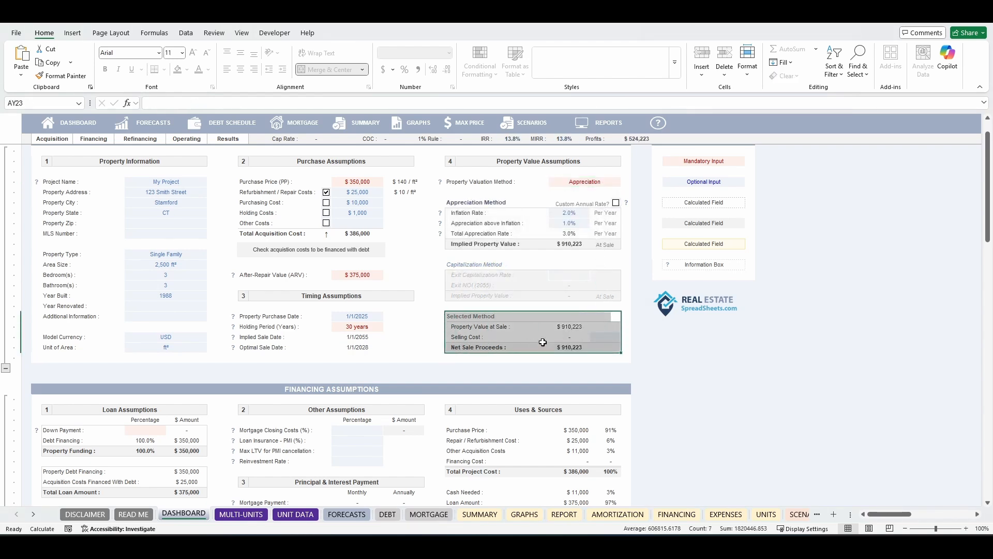
pyautogui.click(601, 337)
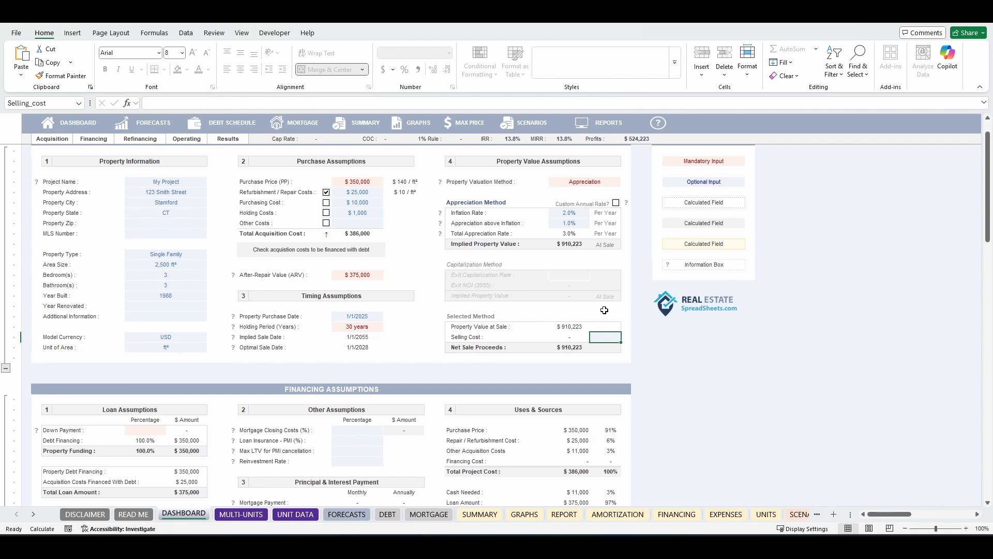
pyautogui.write('7')
pyautogui.press('Return')
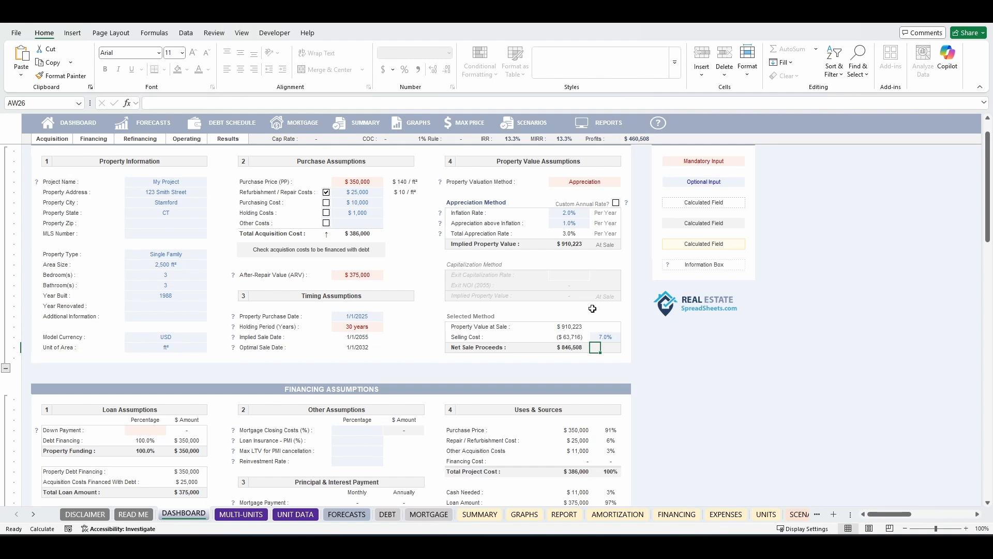
pyautogui.click(569, 347)
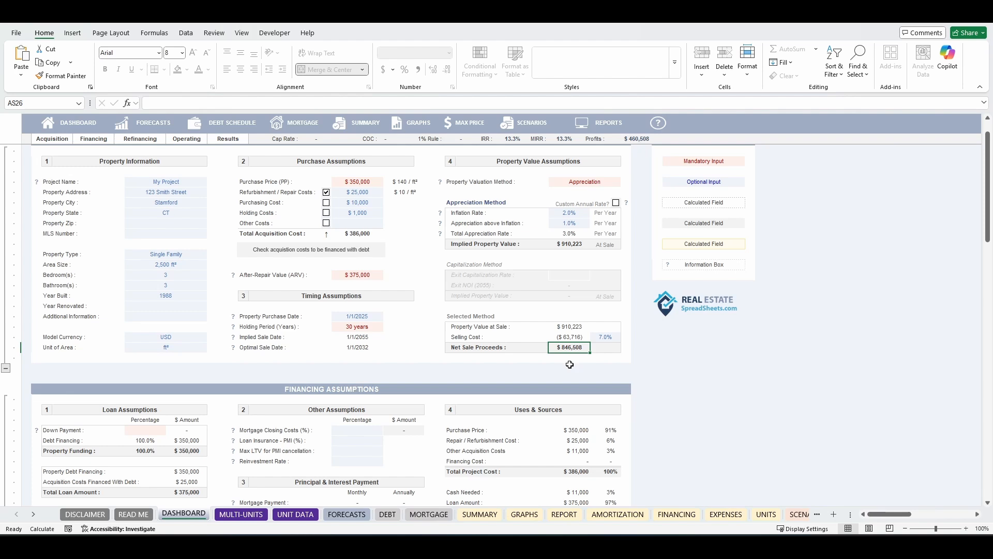
# Set the down payment to 20% in the loan assumptions of the Financing Assumptions section
pyautogui.scroll(-5, 569, 365)
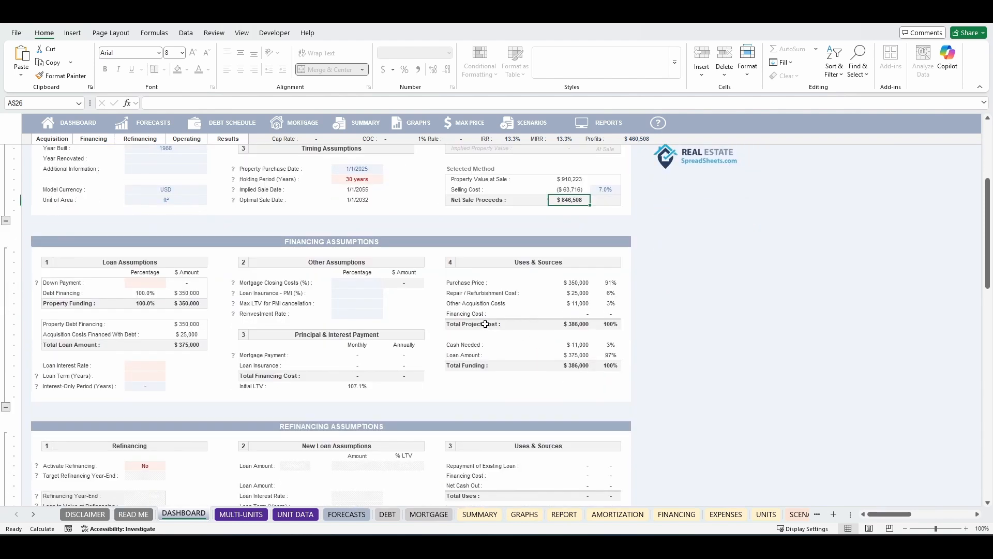
pyautogui.moveTo(37, 241); pyautogui.dragTo(622, 400)
pyautogui.click(212, 307)
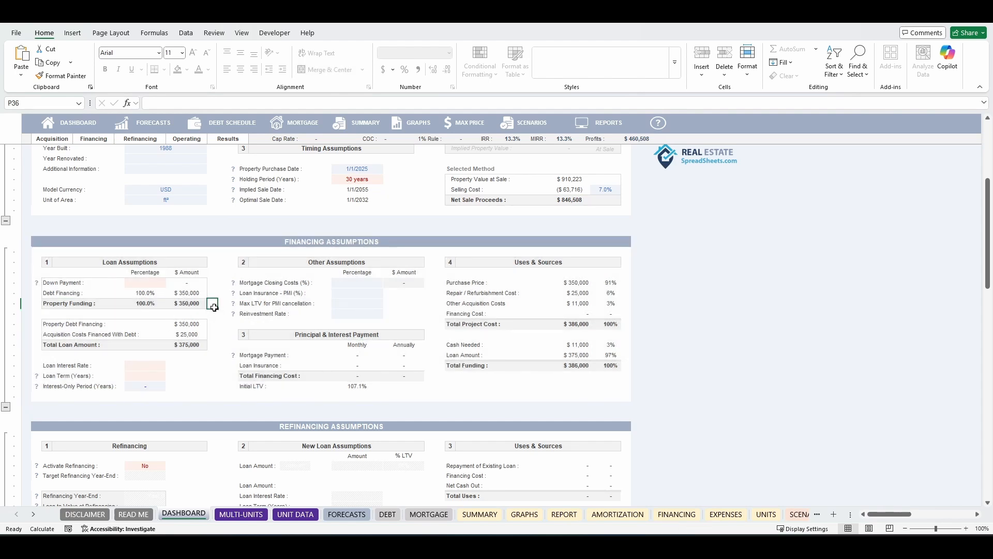
pyautogui.click(156, 281)
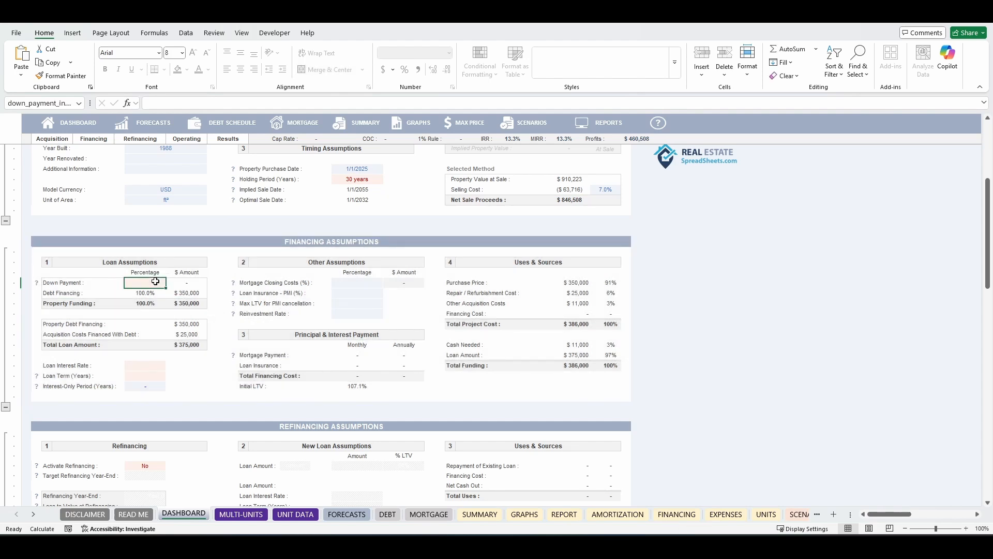
pyautogui.write('20')
pyautogui.press('Return')
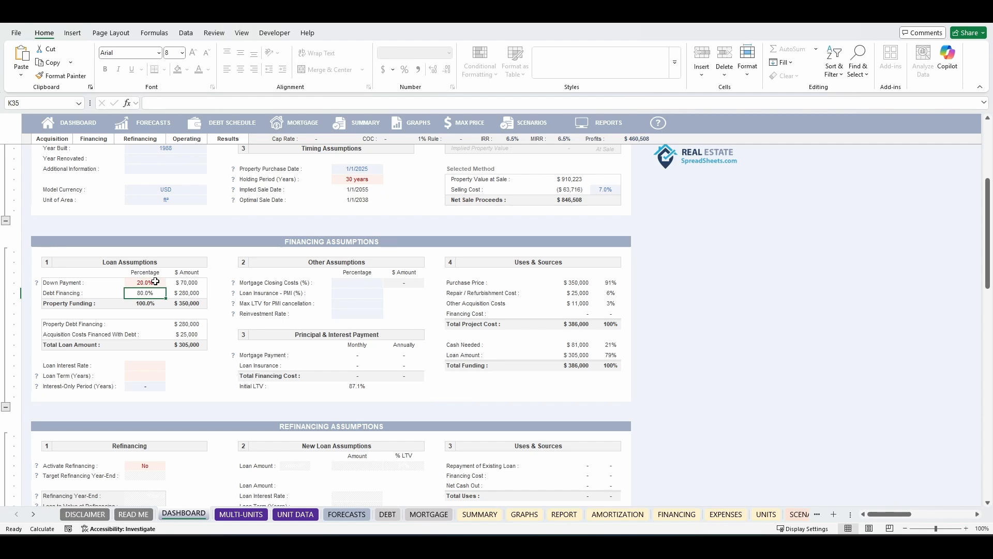
# Set the loan interest rate to 5% and the loan term to 30 years
pyautogui.click(140, 365)
pyautogui.write('5')
pyautogui.press('Return')
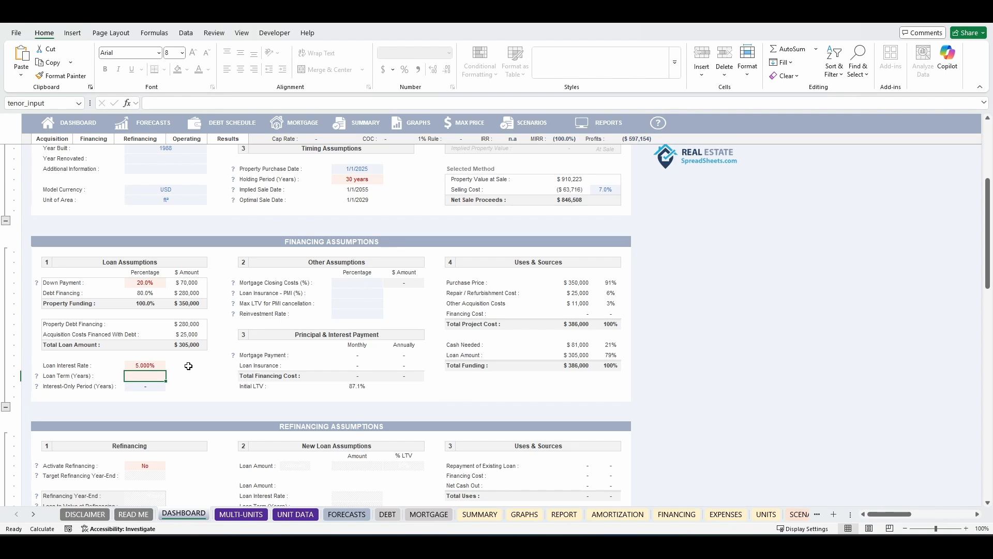
pyautogui.write('30')
pyautogui.press('Return')
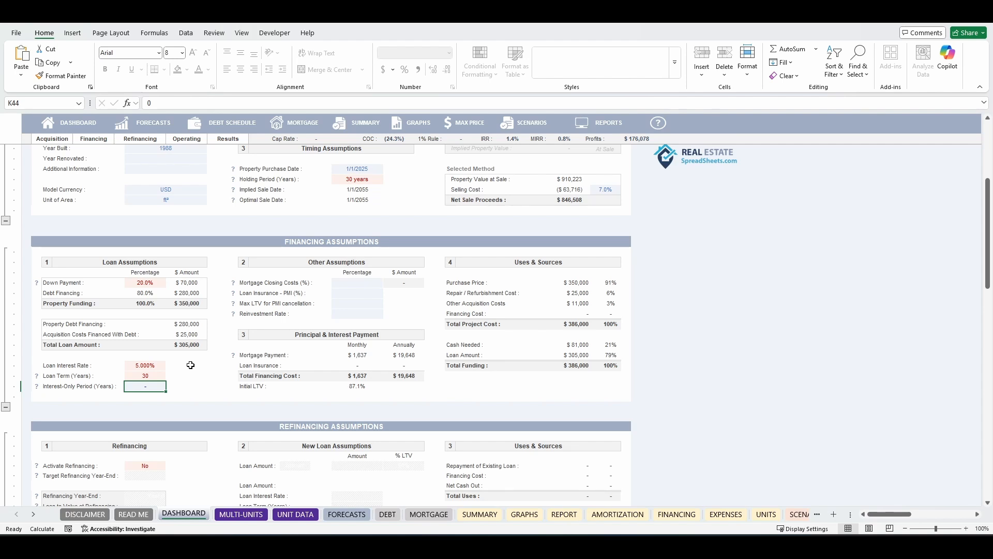
# Set the mortgage closing costs to 2%, the PMI loan insurance to 1% and the maximum LTV for PMI cancellation to 80%
pyautogui.moveTo(240, 264); pyautogui.dragTo(408, 312)
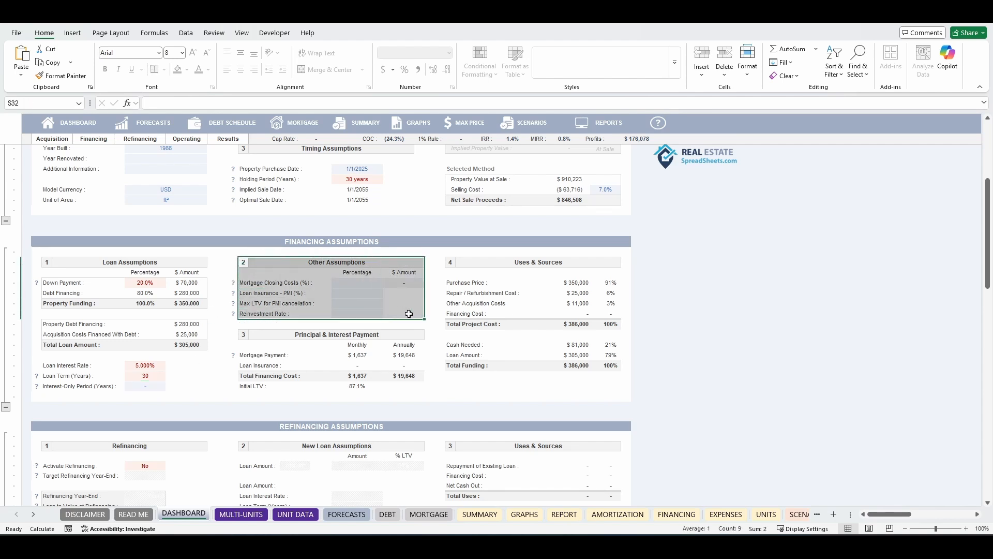
pyautogui.click(357, 285)
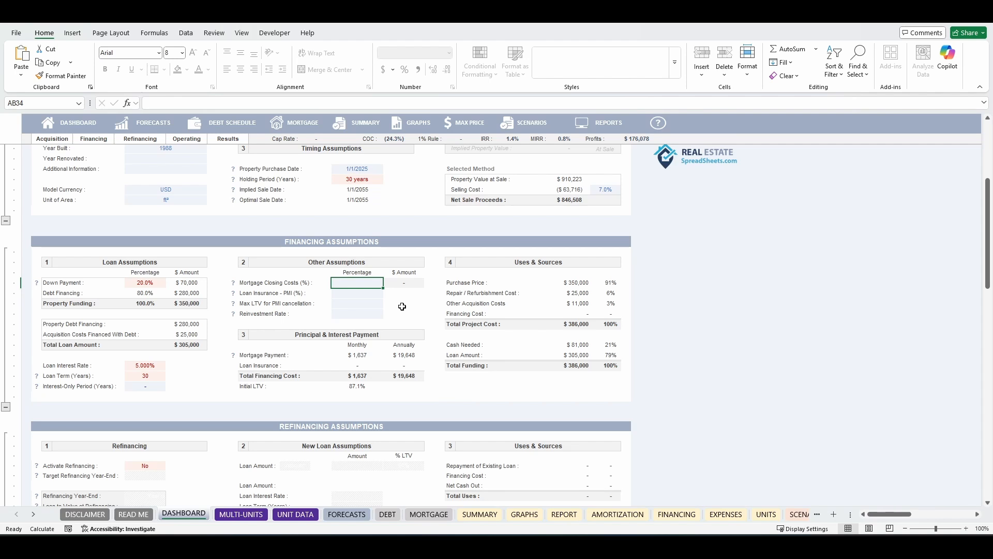
pyautogui.write('2')
pyautogui.press('Return')
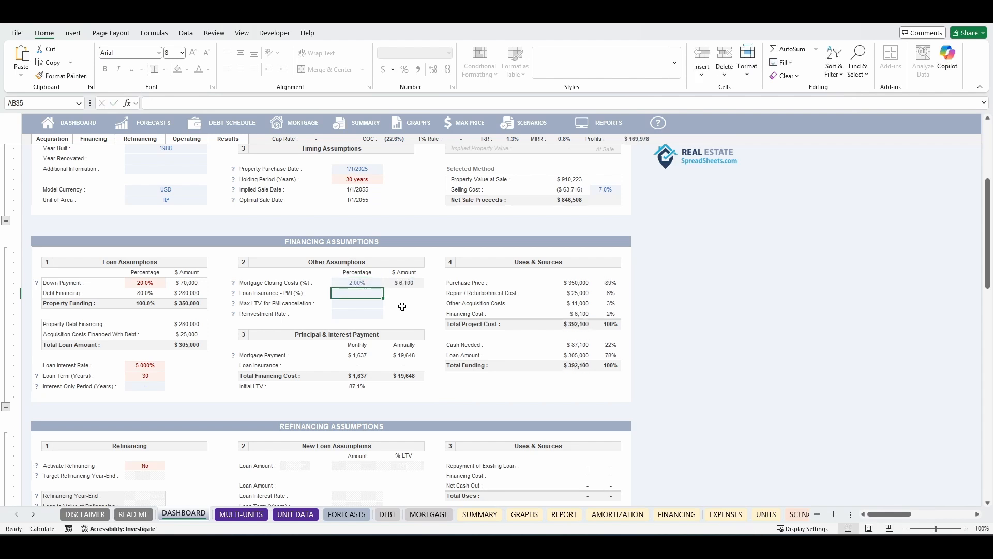
pyautogui.write('1')
pyautogui.press('Return')
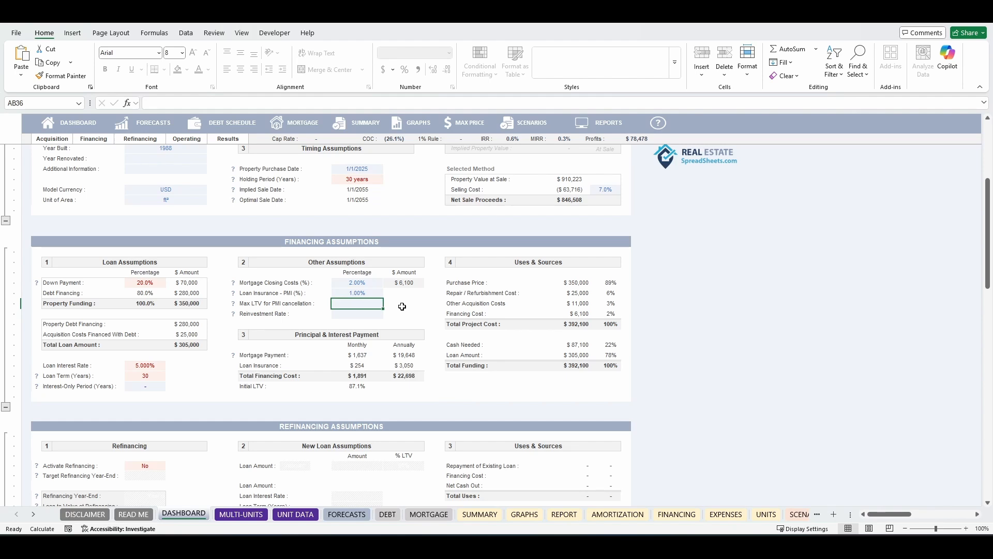
pyautogui.write('80')
pyautogui.press('Return')
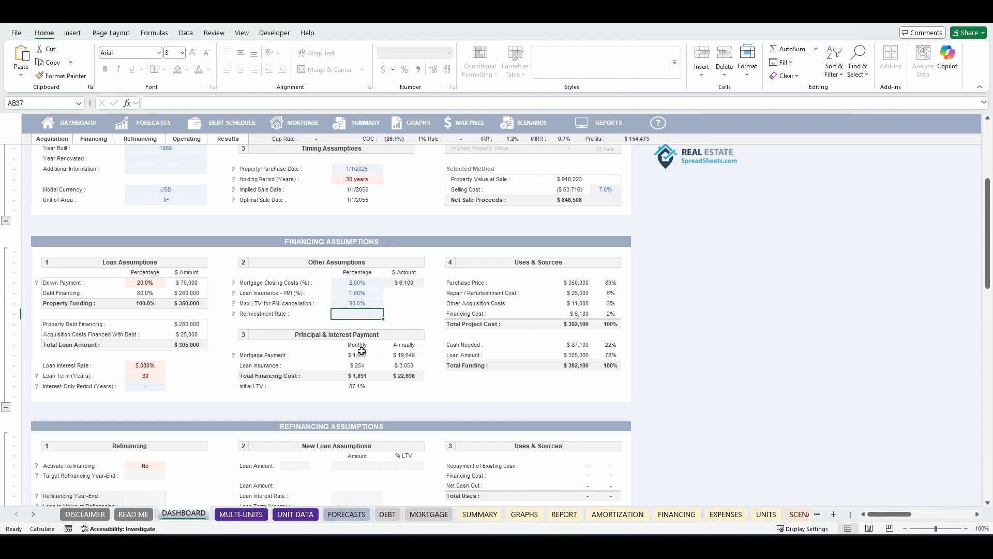
# Check the loan insurance and total loan amount, comparing them with debt financing of the refurbishment costs switched off and back on
pyautogui.moveTo(248, 364); pyautogui.dragTo(409, 364)
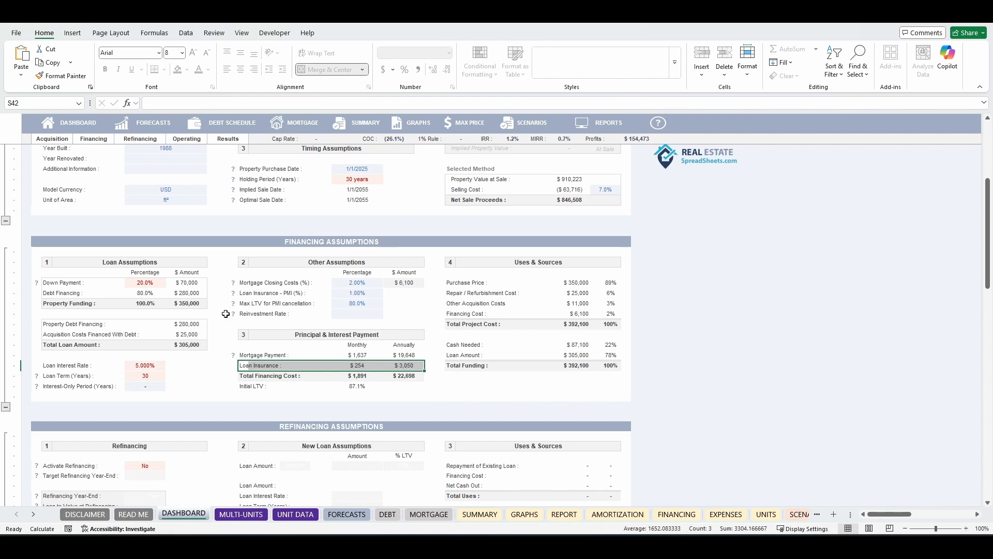
pyautogui.moveTo(146, 283); pyautogui.dragTo(145, 305)
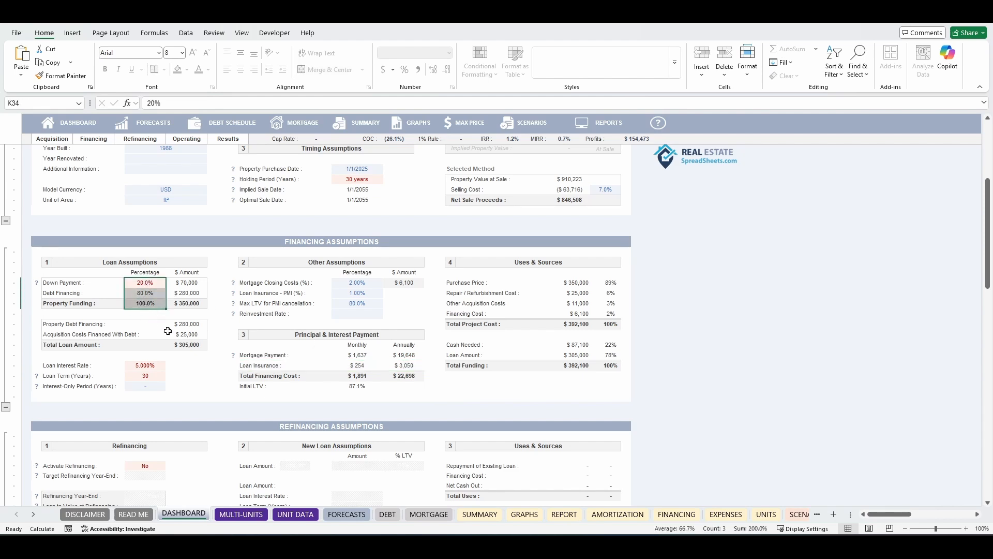
pyautogui.moveTo(199, 334); pyautogui.dragTo(48, 337)
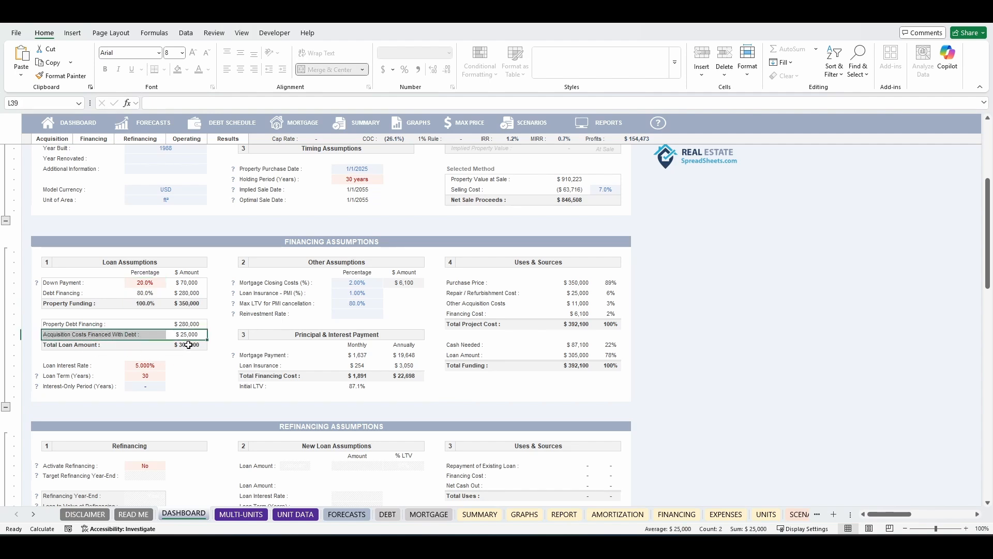
pyautogui.click(189, 345)
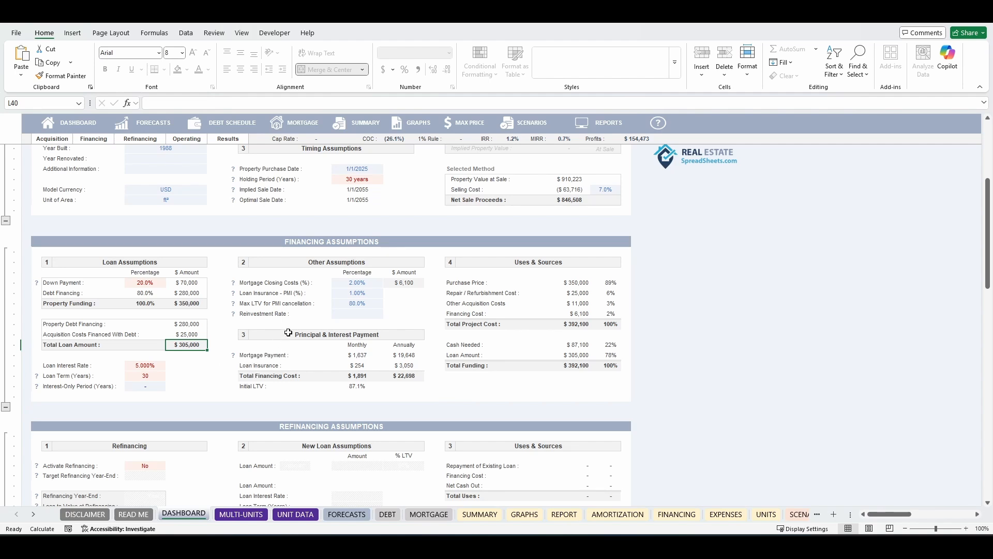
pyautogui.scroll(5, 289, 332)
pyautogui.click(326, 192)
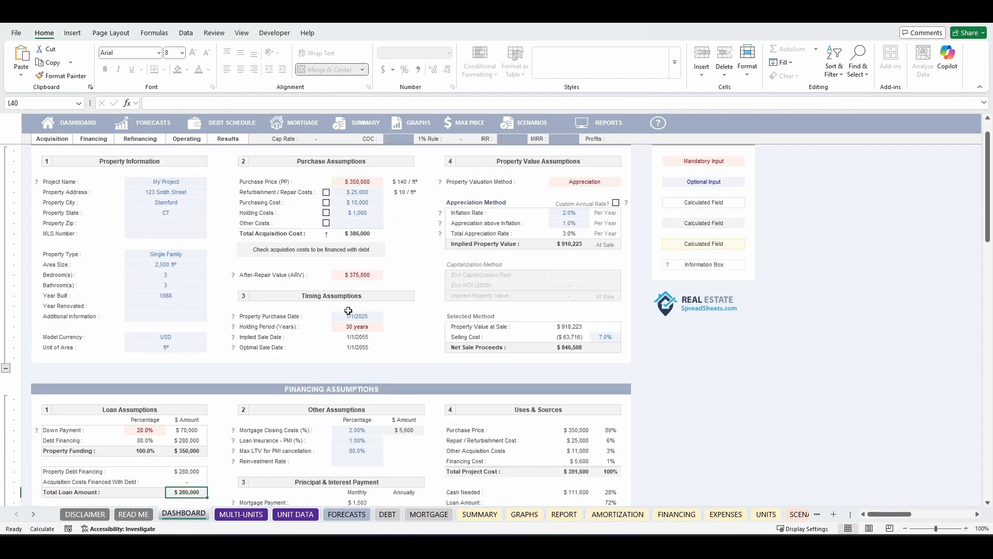
pyautogui.scroll(-2, 313, 347)
pyautogui.moveTo(239, 454); pyautogui.dragTo(404, 452)
pyautogui.scroll(3, 404, 452)
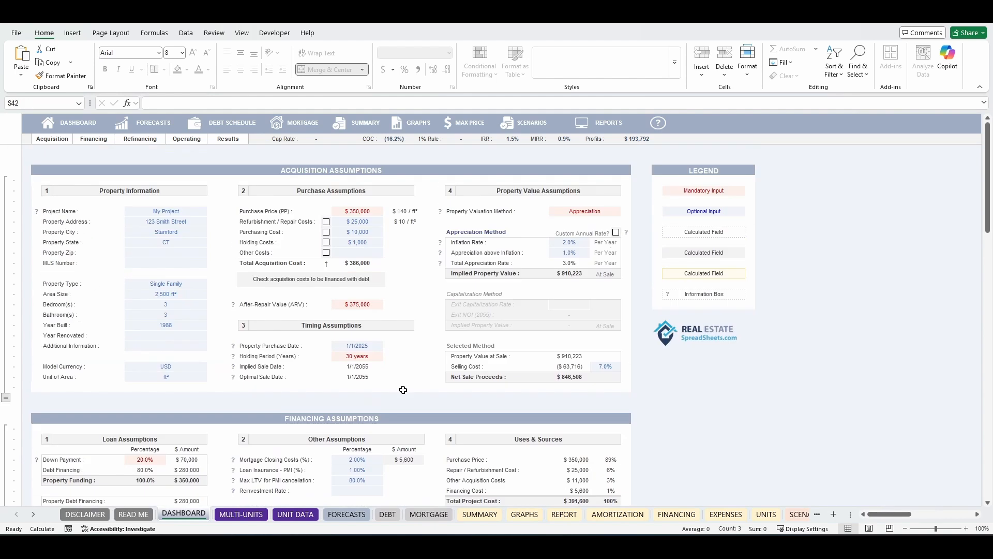
pyautogui.click(326, 221)
pyautogui.scroll(-4, 375, 378)
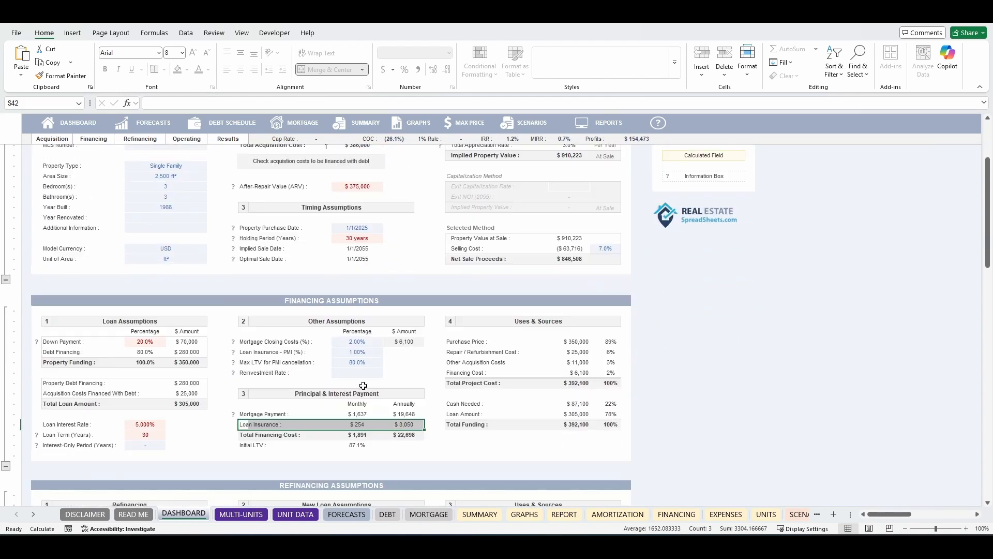
# Set the reinvestment rate to 10% in the other financing assumptions
pyautogui.click(357, 373)
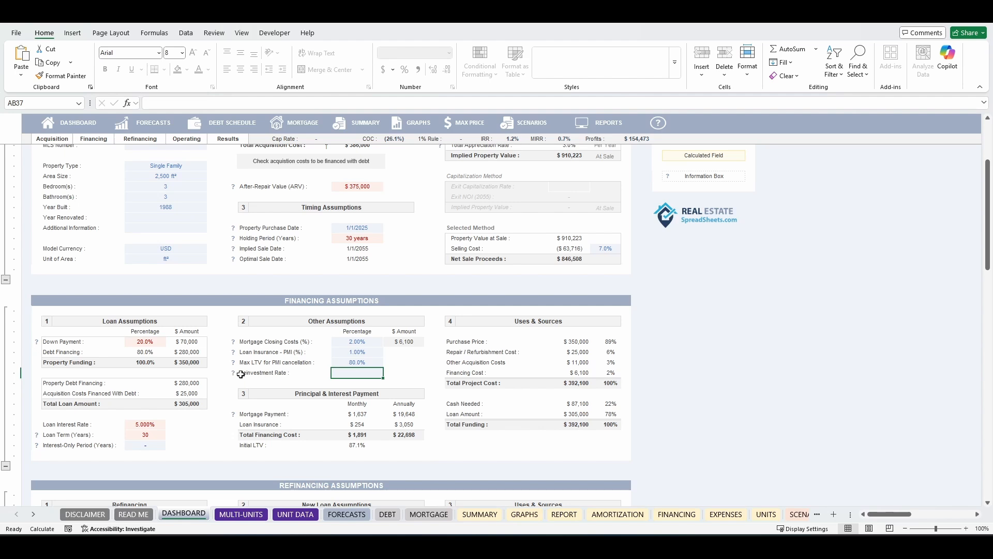
pyautogui.moveTo(241, 373); pyautogui.dragTo(356, 373)
pyautogui.click(357, 374)
pyautogui.write('10')
pyautogui.press('Return')
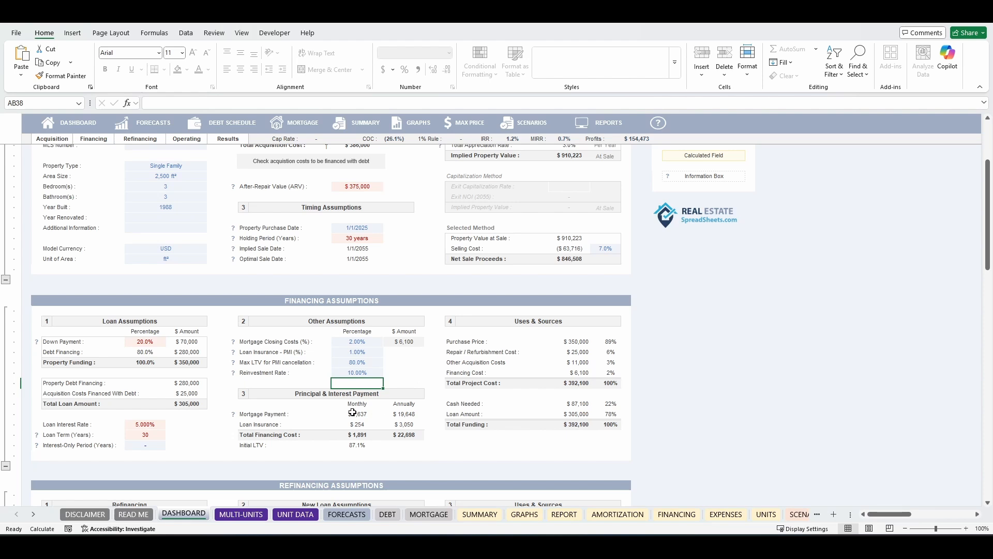
# Examine the principal and interest payments and the Uses & Sources table, comparing total project cost, total funding, loan amount and cash needed
pyautogui.moveTo(252, 414); pyautogui.dragTo(401, 438)
pyautogui.moveTo(450, 322); pyautogui.dragTo(620, 428)
pyautogui.click(577, 456)
pyautogui.click(576, 383)
pyautogui.click(574, 425)
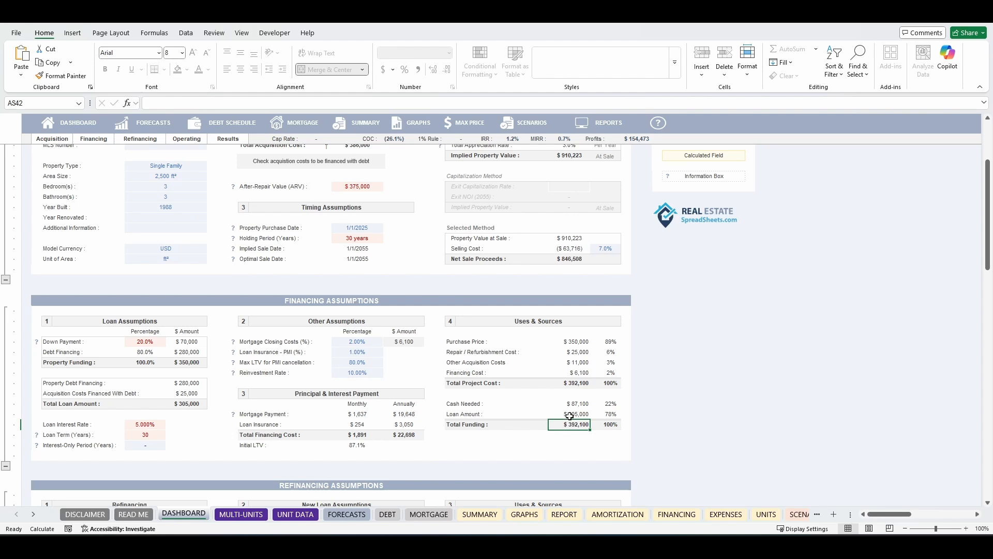
pyautogui.click(570, 384)
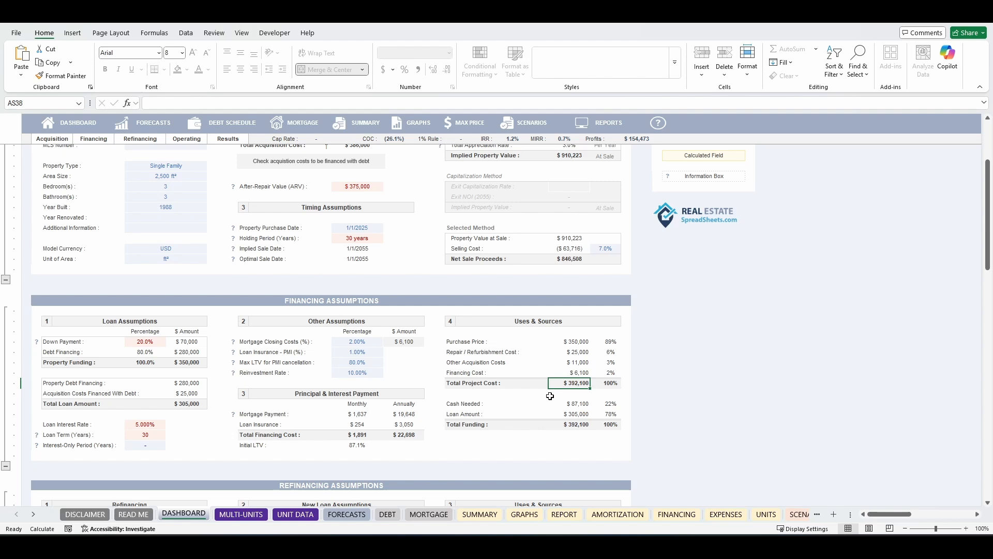
pyautogui.click(561, 413)
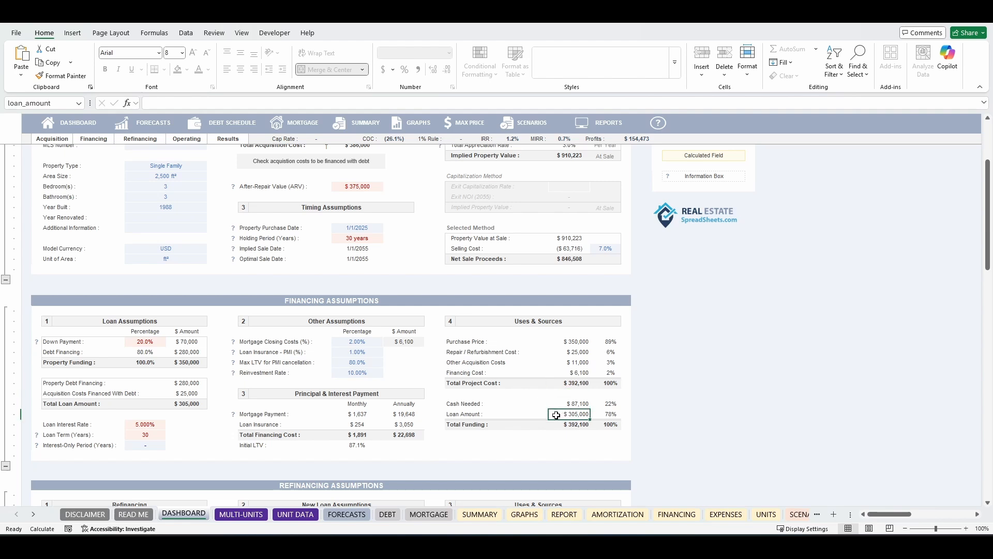
pyautogui.click(556, 404)
pyautogui.scroll(-6, 557, 405)
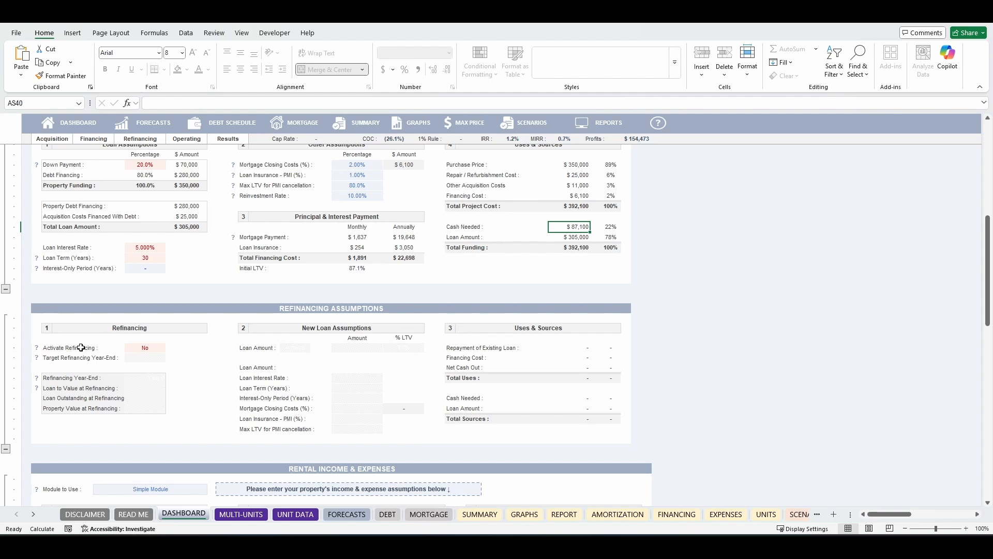
# Activate refinancing in the refinancing assumptions and review the target year-end and new loan fields
pyautogui.click(141, 348)
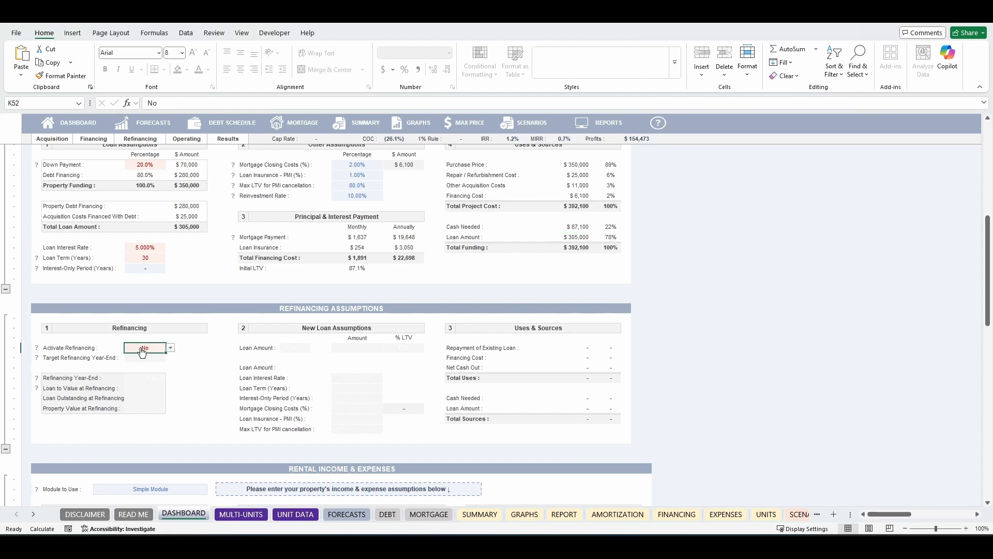
pyautogui.click(170, 348)
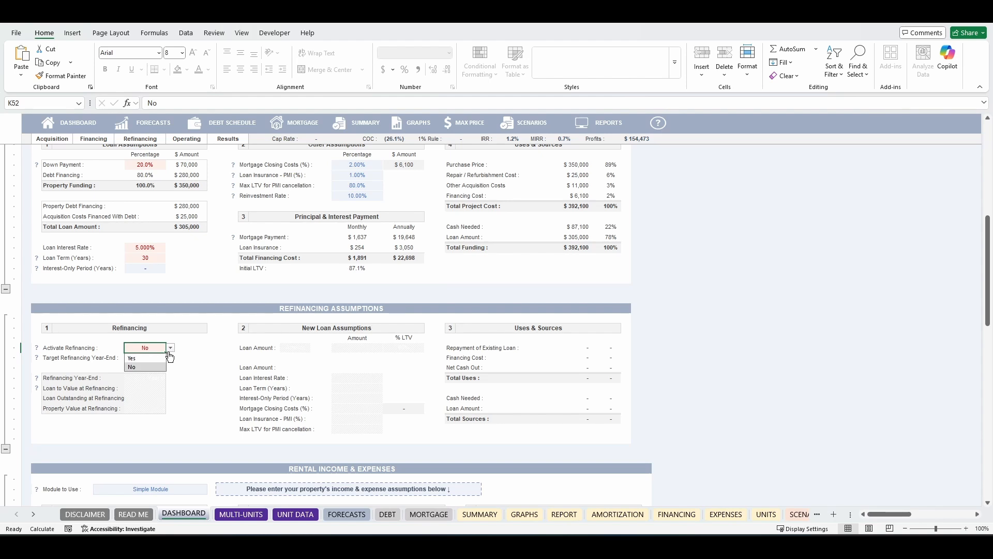
pyautogui.click(156, 359)
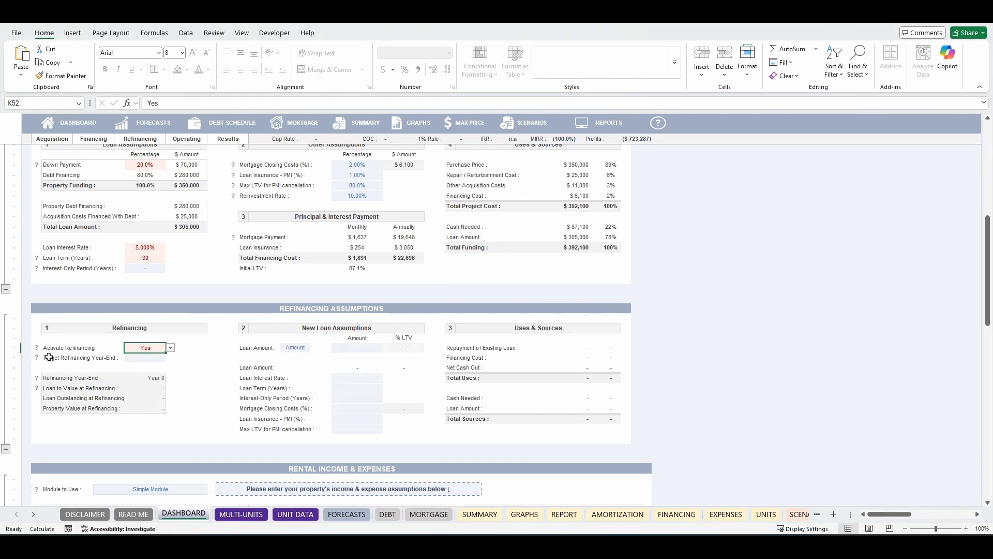
pyautogui.moveTo(52, 357); pyautogui.dragTo(156, 359)
pyautogui.moveTo(243, 348); pyautogui.dragTo(360, 421)
pyautogui.click(224, 372)
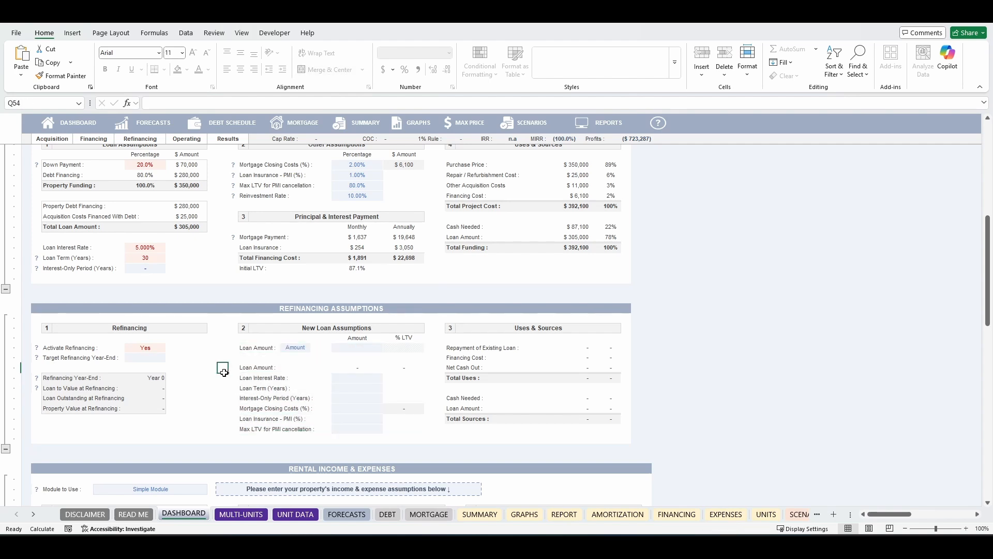
# Switch the new loan amount basis to LTV and back to Amount in the refinancing assumptions
pyautogui.click(292, 348)
pyautogui.click(315, 350)
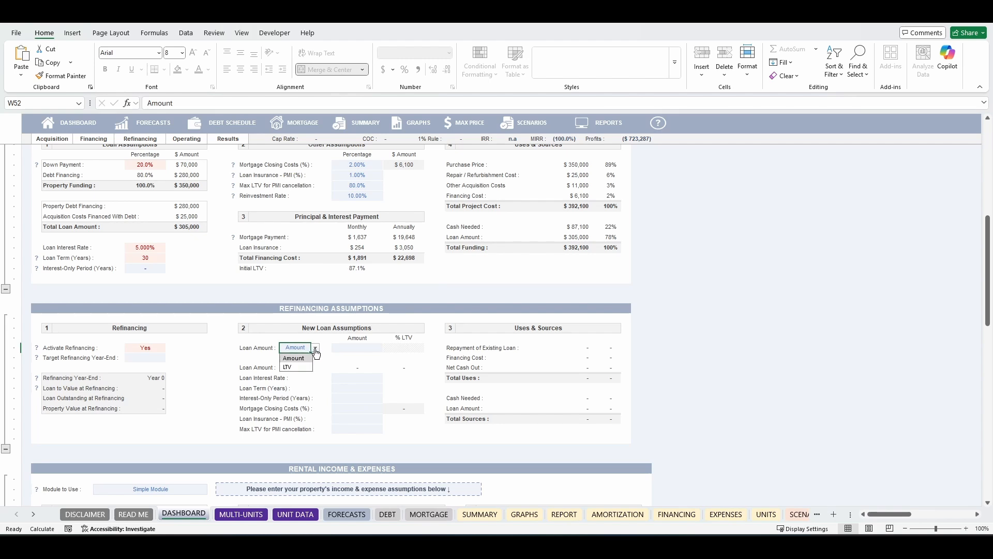
pyautogui.click(292, 367)
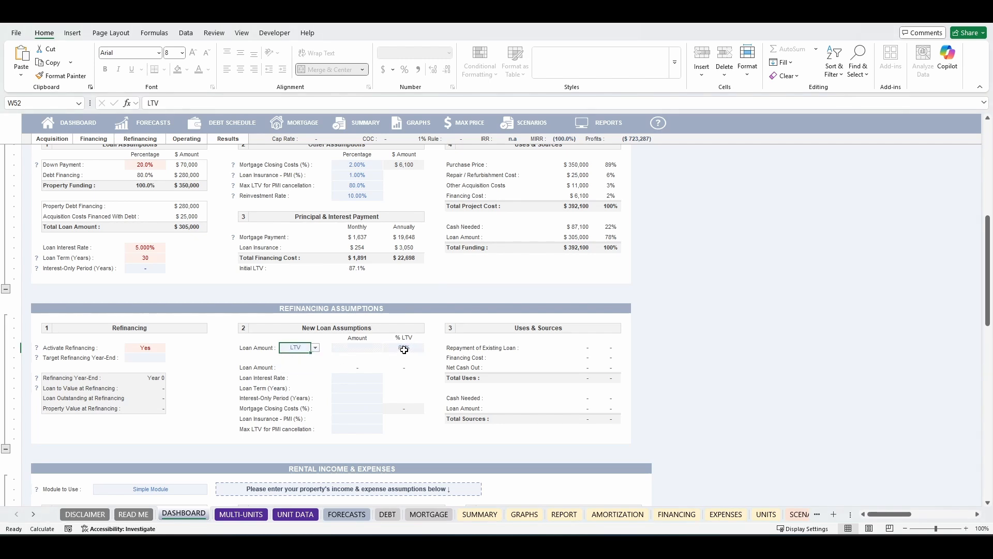
pyautogui.click(315, 348)
pyautogui.click(293, 357)
# Review the remaining new loan assumptions and the refinancing Uses & Sources table
pyautogui.moveTo(241, 368); pyautogui.dragTo(424, 429)
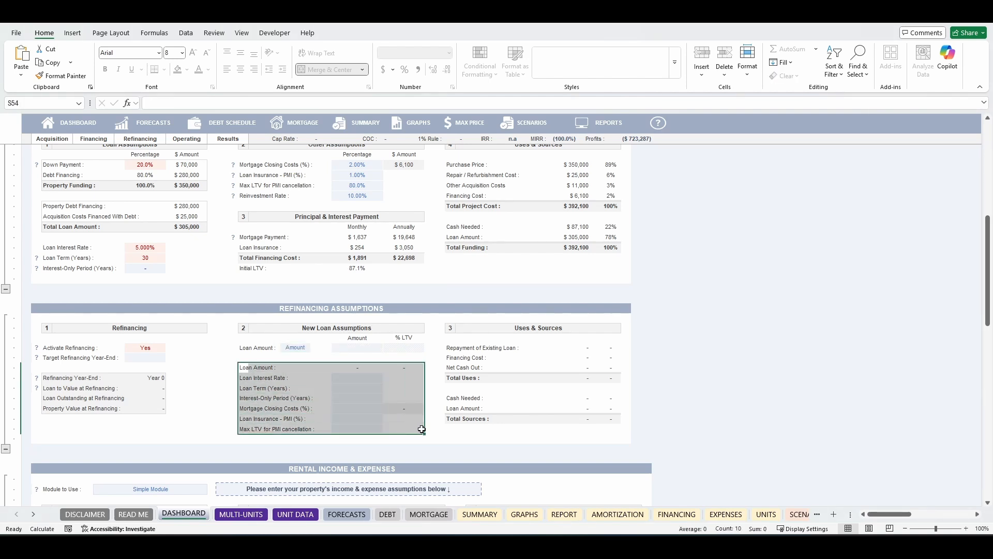
pyautogui.click(454, 373)
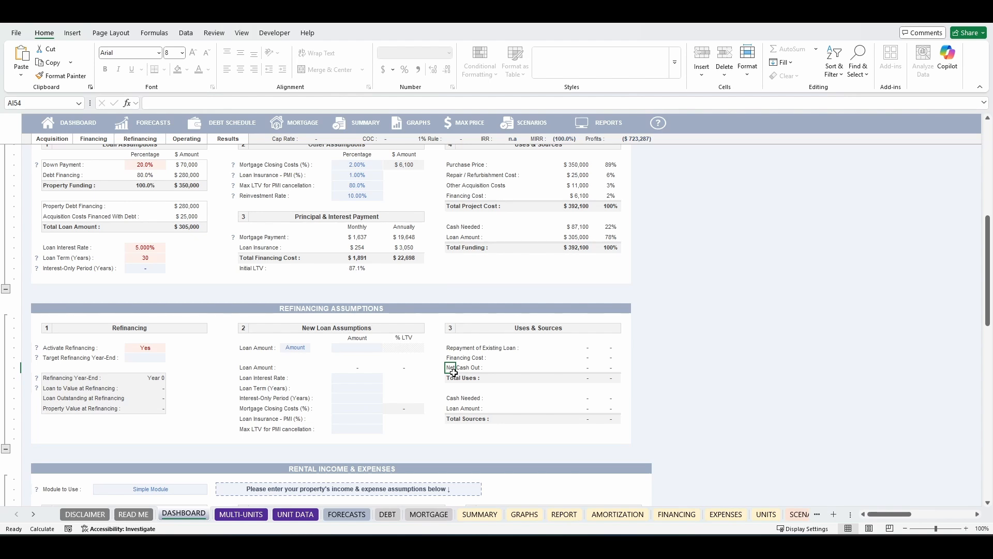
pyautogui.moveTo(450, 328); pyautogui.dragTo(614, 420)
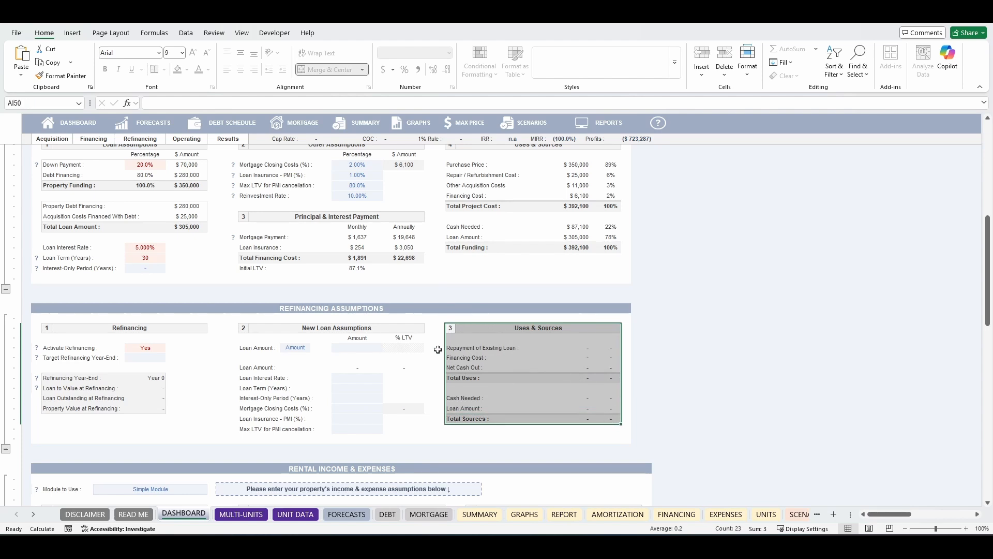
pyautogui.click(434, 348)
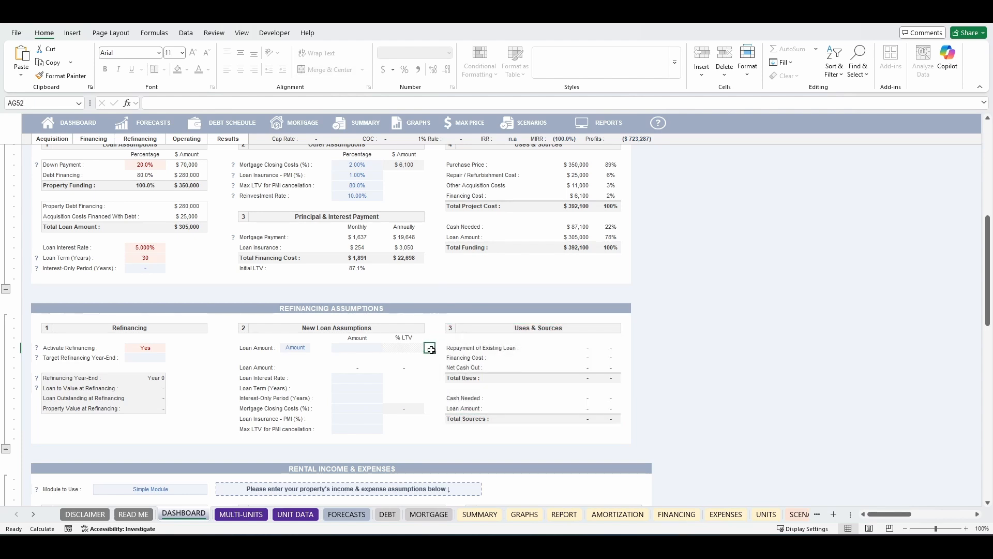
# Set Activate Refinancing back to No
pyautogui.click(151, 349)
pyautogui.click(168, 350)
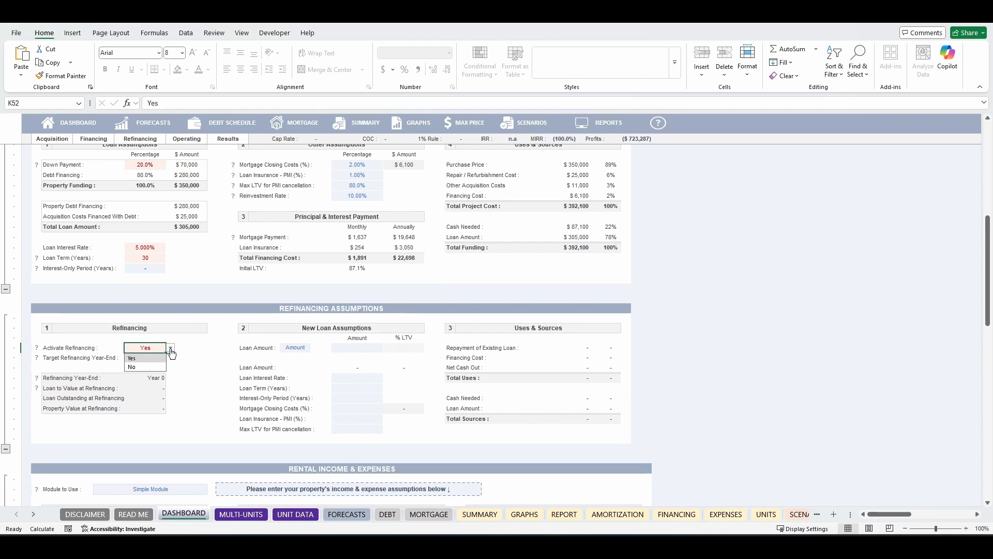
pyautogui.click(133, 367)
pyautogui.click(200, 387)
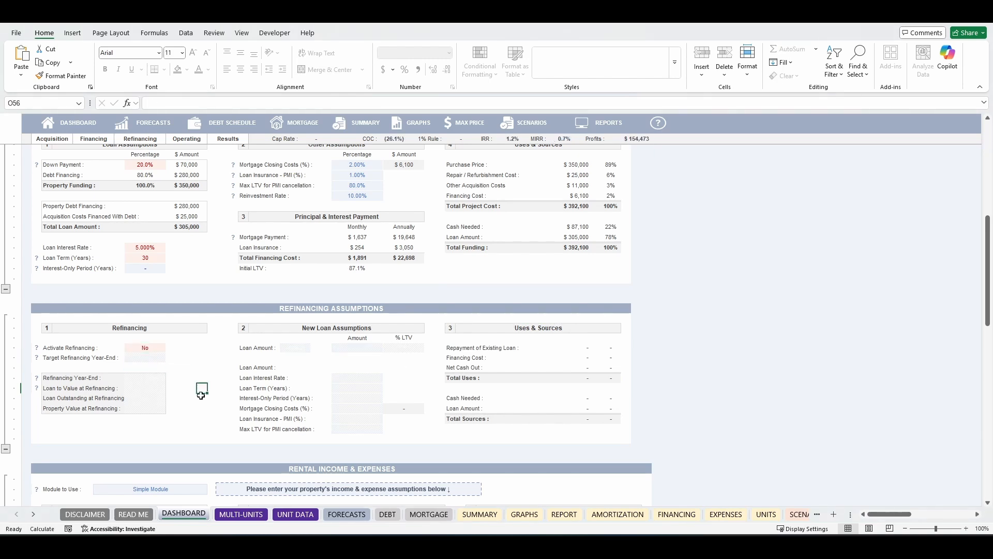
# Switch the rental income and expenses module to Advanced Module
pyautogui.scroll(-8, 203, 403)
pyautogui.scroll(-1, 203, 408)
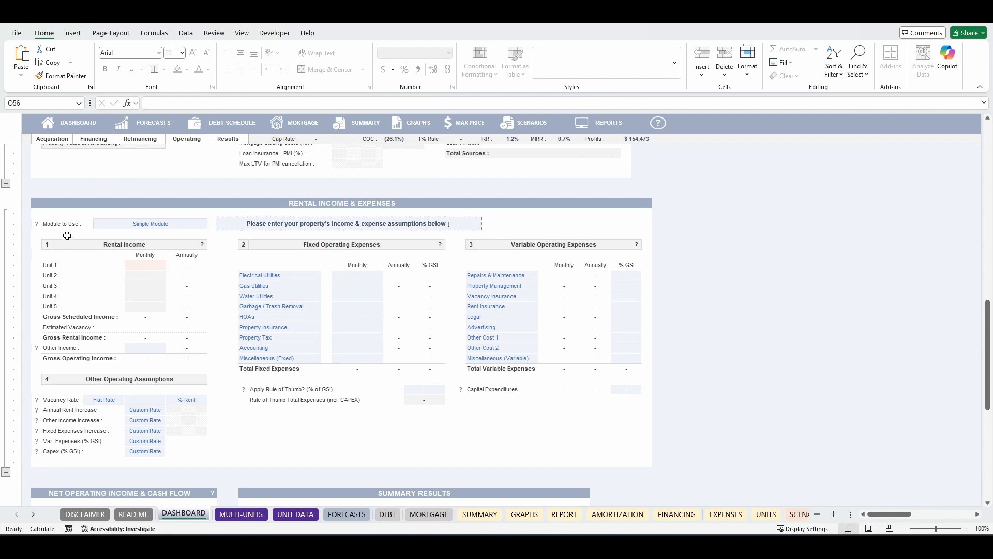
pyautogui.moveTo(43, 223); pyautogui.dragTo(86, 224)
pyautogui.click(153, 225)
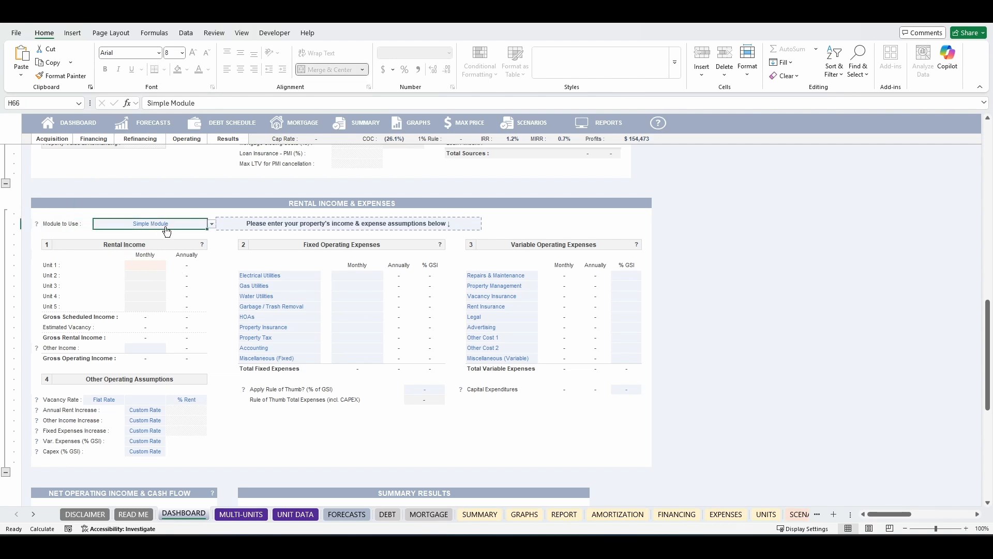
pyautogui.click(211, 225)
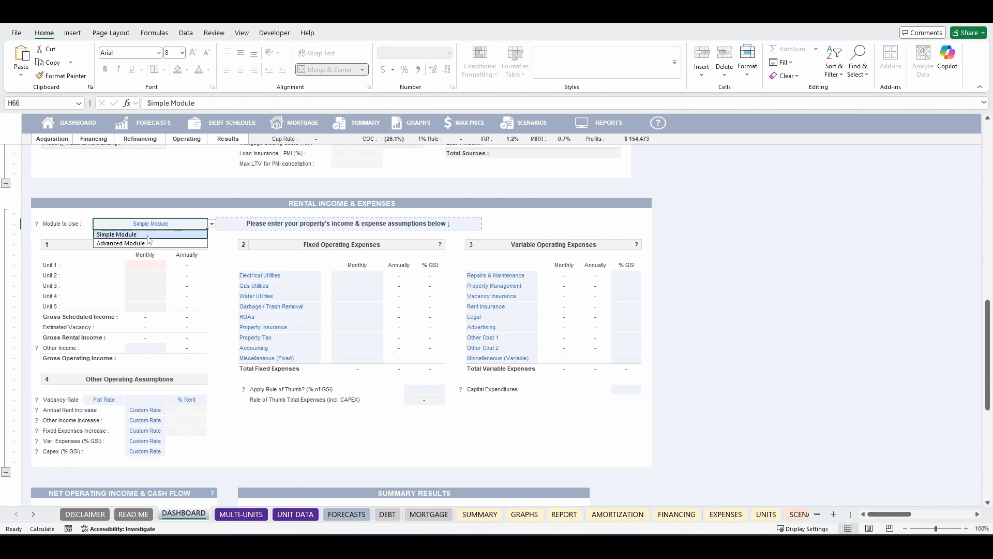
pyautogui.click(120, 243)
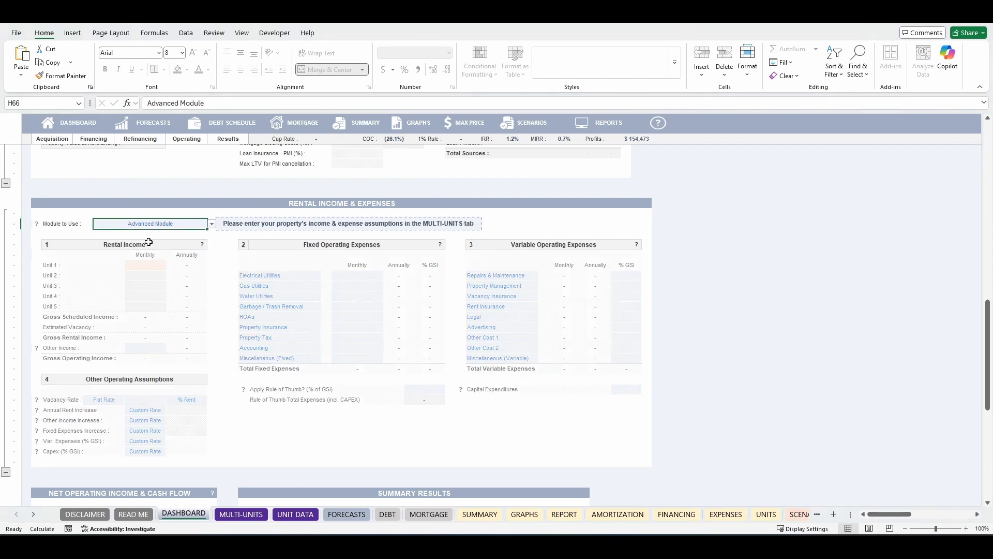
pyautogui.click(233, 256)
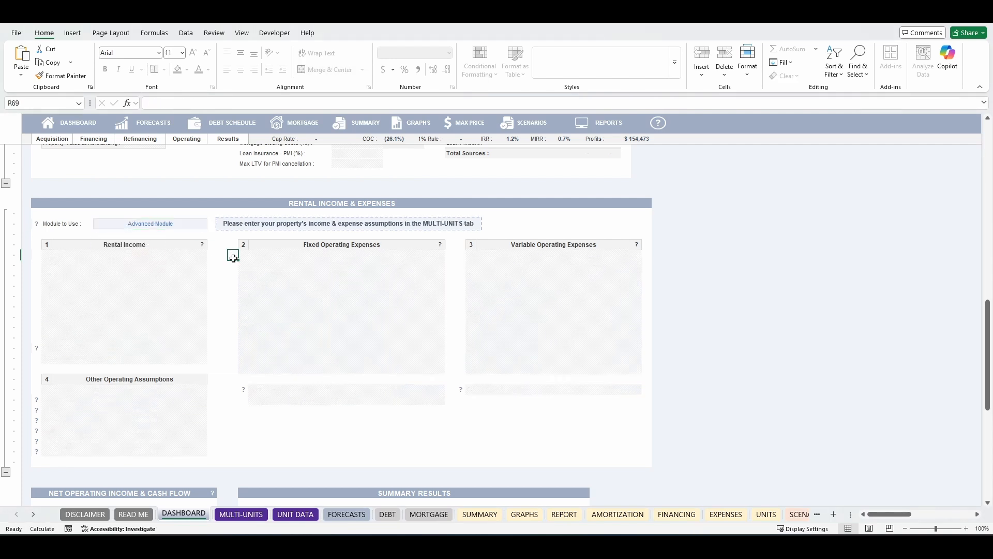
# Examine the general assumptions and unit details sections on the MULTI-UNITS sheet
pyautogui.click(256, 515)
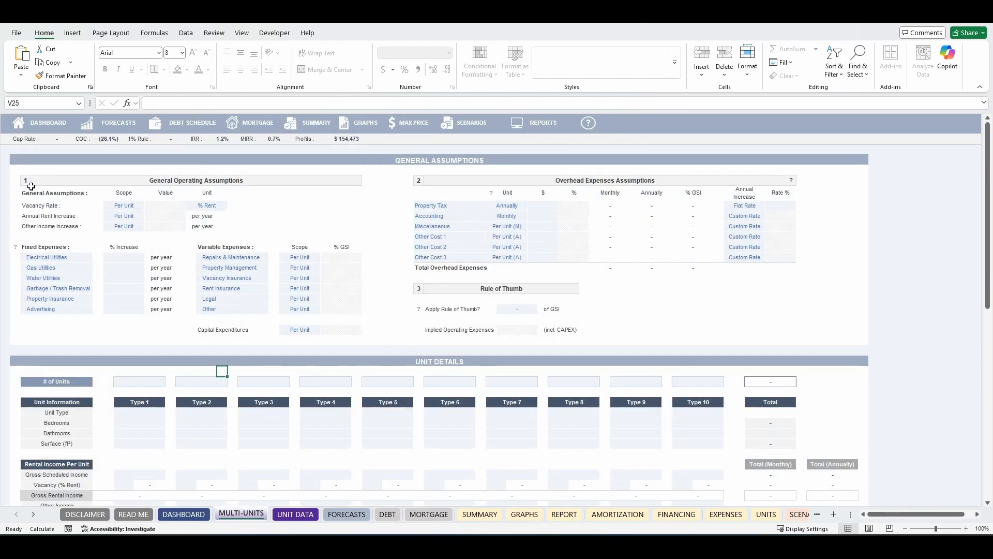
pyautogui.moveTo(20, 160); pyautogui.dragTo(851, 342)
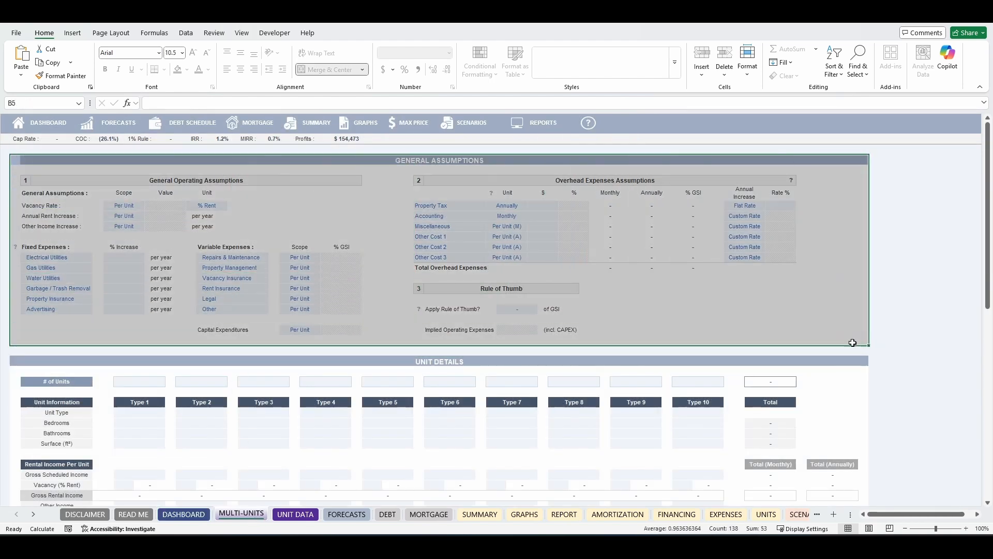
pyautogui.scroll(-3, 453, 395)
pyautogui.scroll(-1, 453, 395)
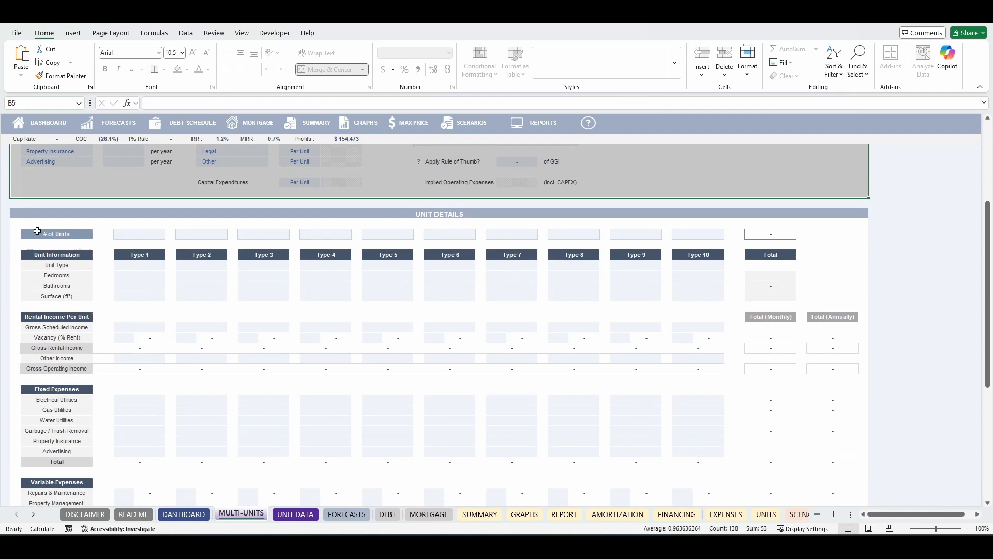
pyautogui.moveTo(14, 213); pyautogui.dragTo(824, 472)
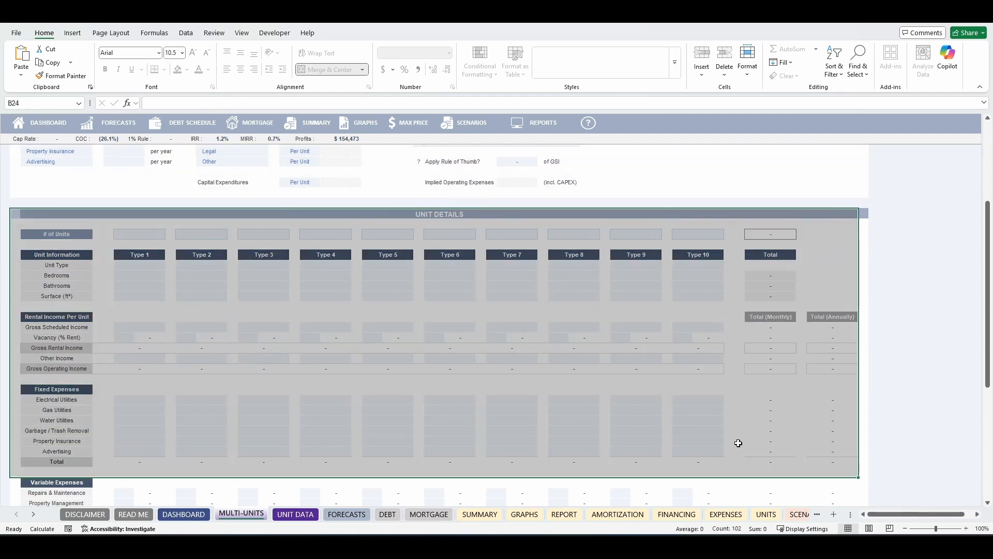
pyautogui.scroll(5, 652, 450)
pyautogui.click(399, 310)
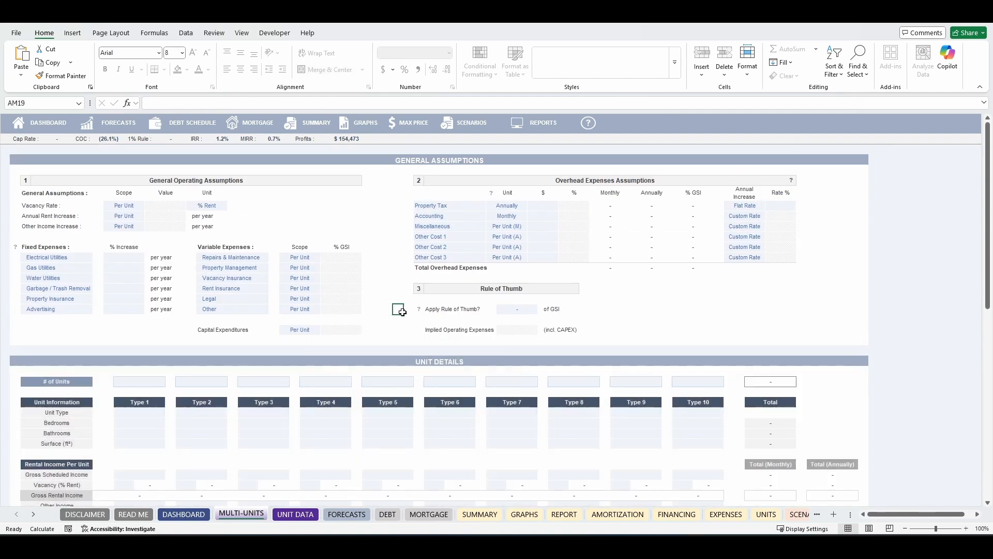
# Return to the DASHBOARD sheet and set the rental income and expenses module back to Simple Module
pyautogui.click(183, 515)
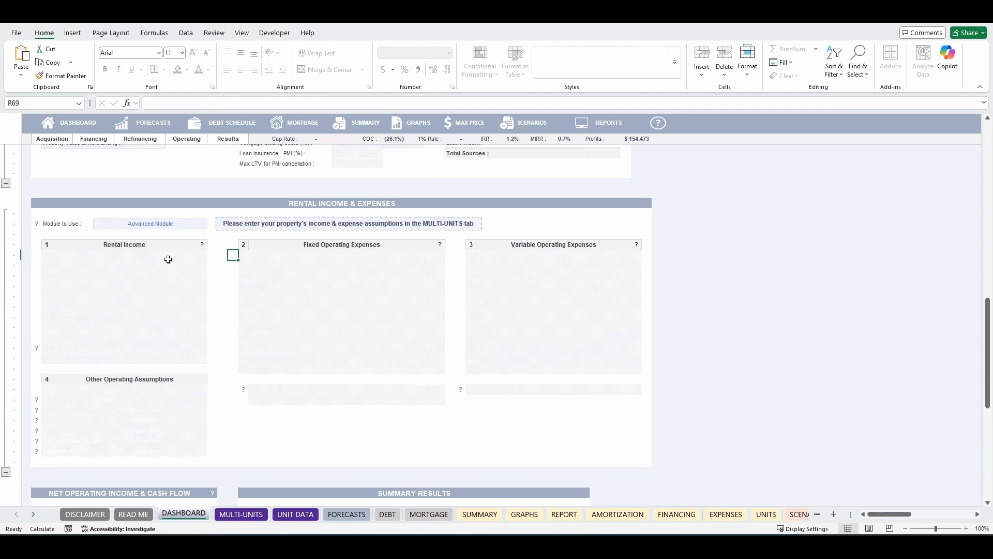
pyautogui.click(179, 227)
pyautogui.click(210, 227)
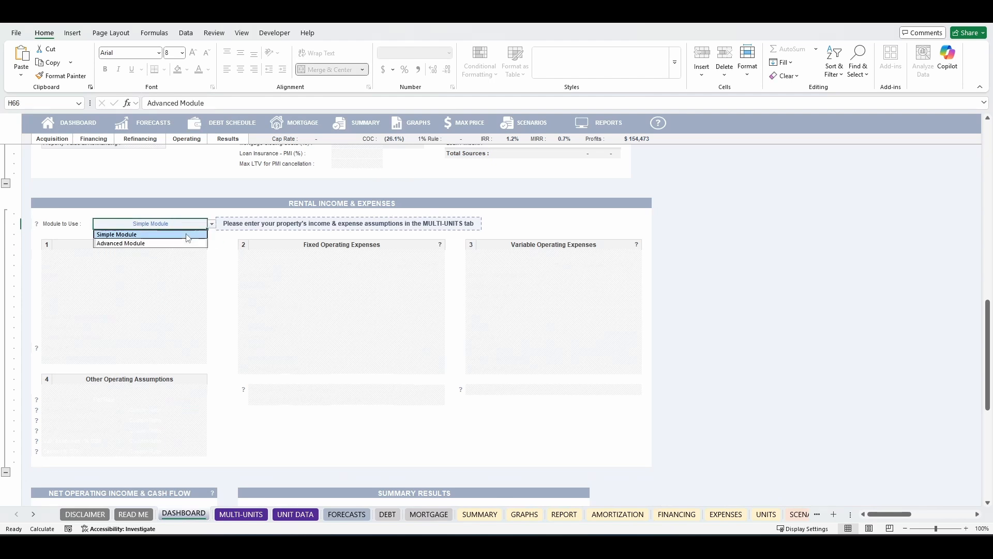
pyautogui.click(193, 231)
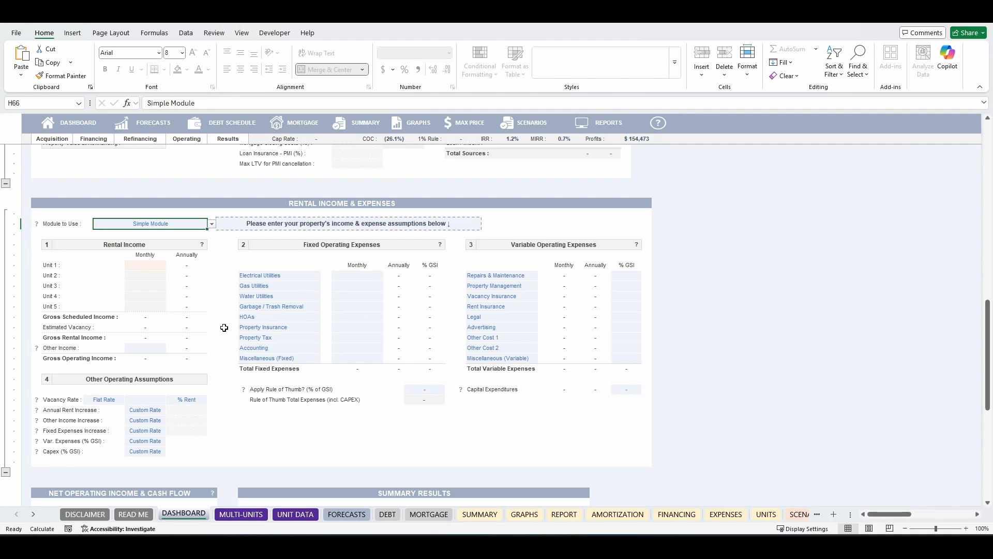
# Set the monthly rent of Unit 1 to $3,500 and the monthly other income to $50
pyautogui.moveTo(46, 265); pyautogui.dragTo(148, 315)
pyautogui.click(141, 346)
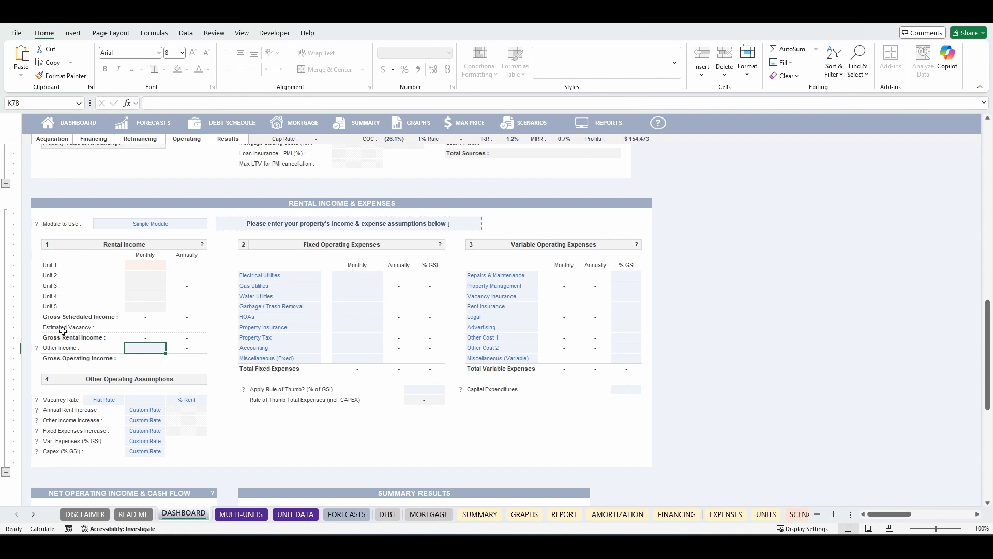
pyautogui.click(144, 266)
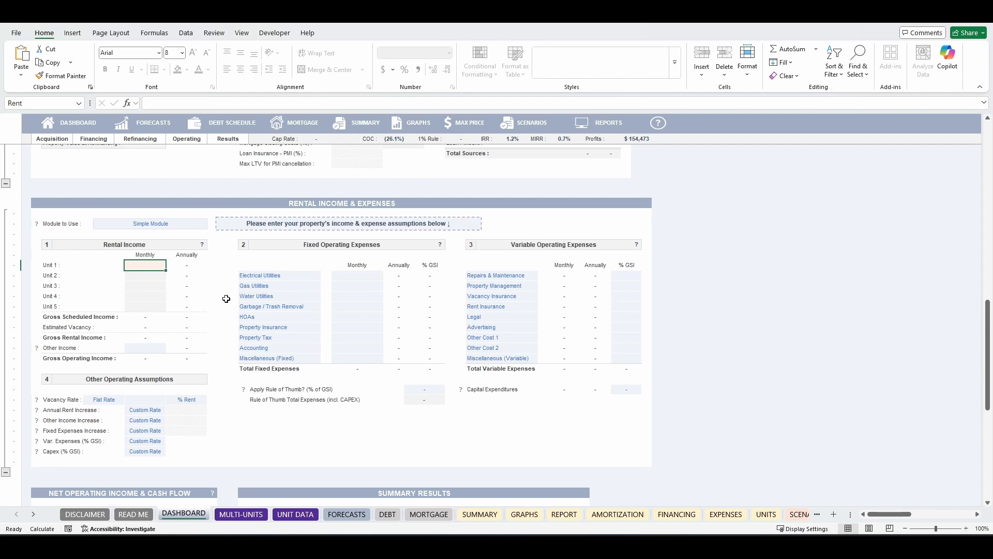
pyautogui.write('3500')
pyautogui.press('Return')
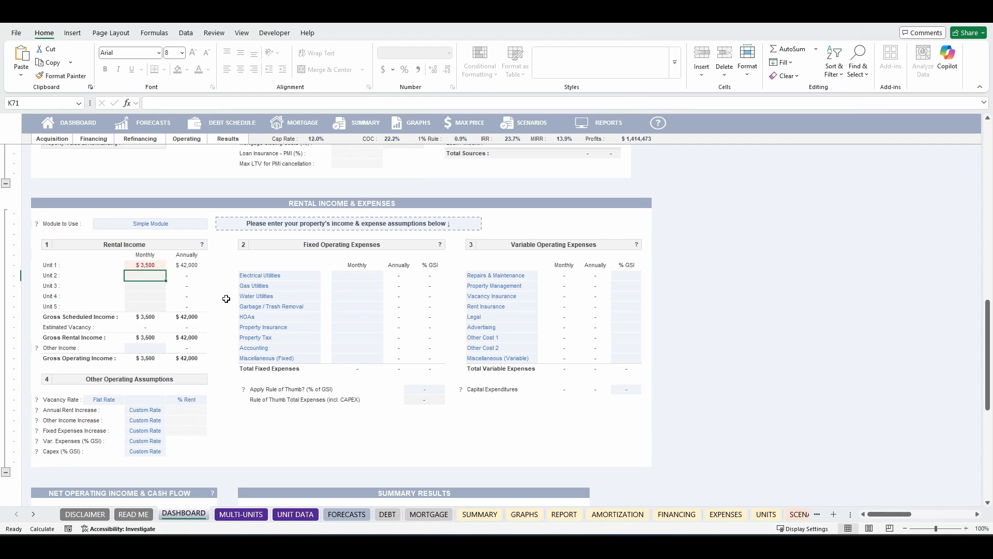
pyautogui.click(141, 347)
pyautogui.write('50')
pyautogui.press('Return')
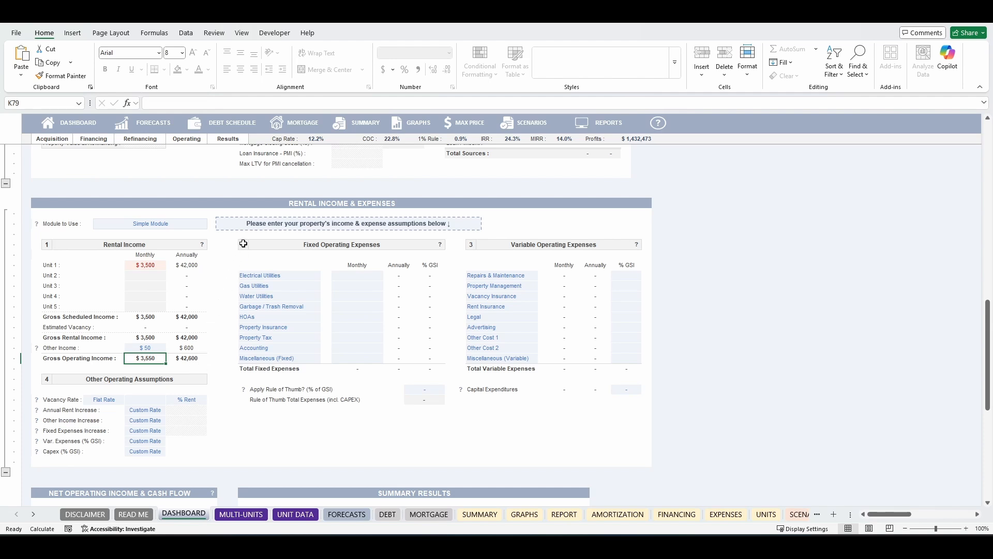
# Examine the fixed and variable operating expense categories, their monthly and % GSI entry columns, and the editable expense names
pyautogui.moveTo(245, 261); pyautogui.dragTo(279, 369)
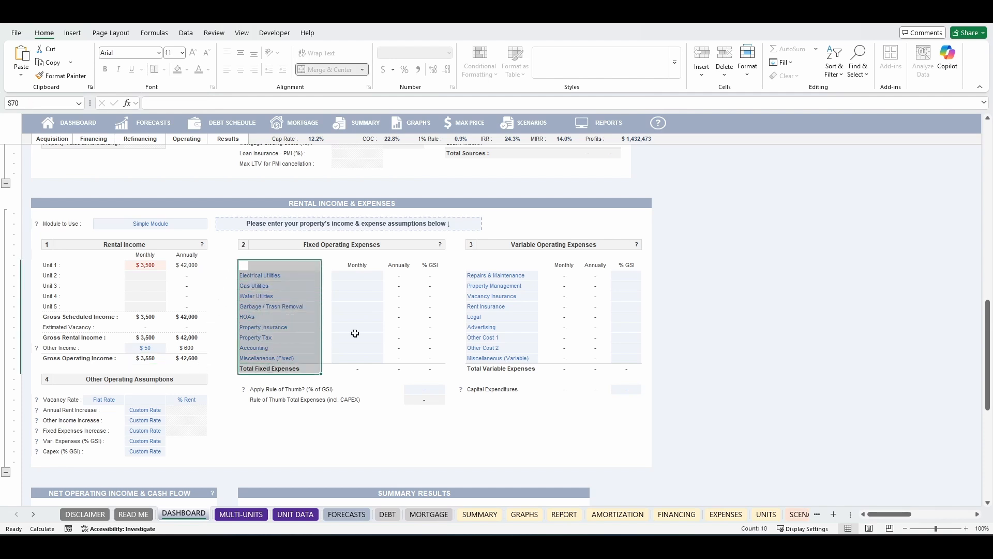
pyautogui.moveTo(481, 265); pyautogui.dragTo(496, 369)
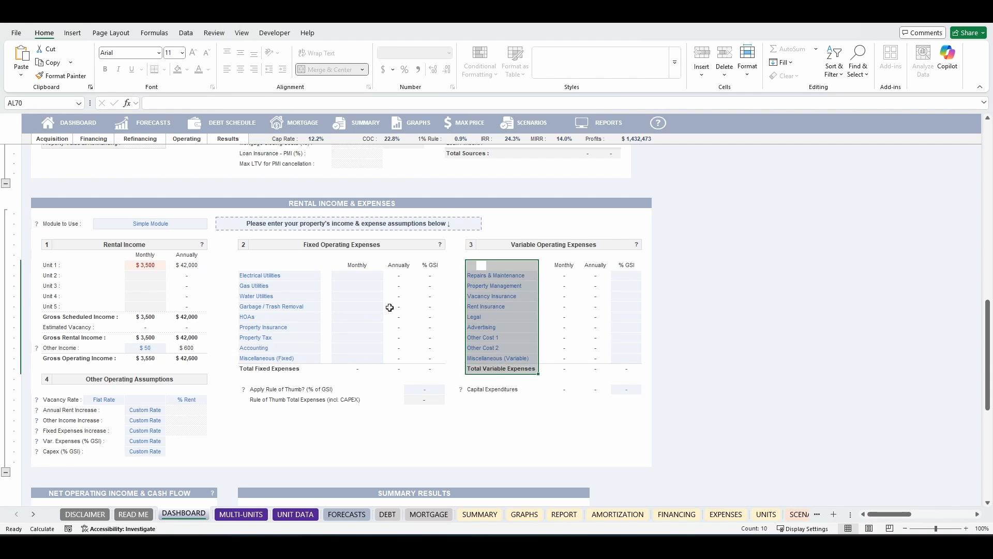
pyautogui.moveTo(361, 265); pyautogui.dragTo(362, 348)
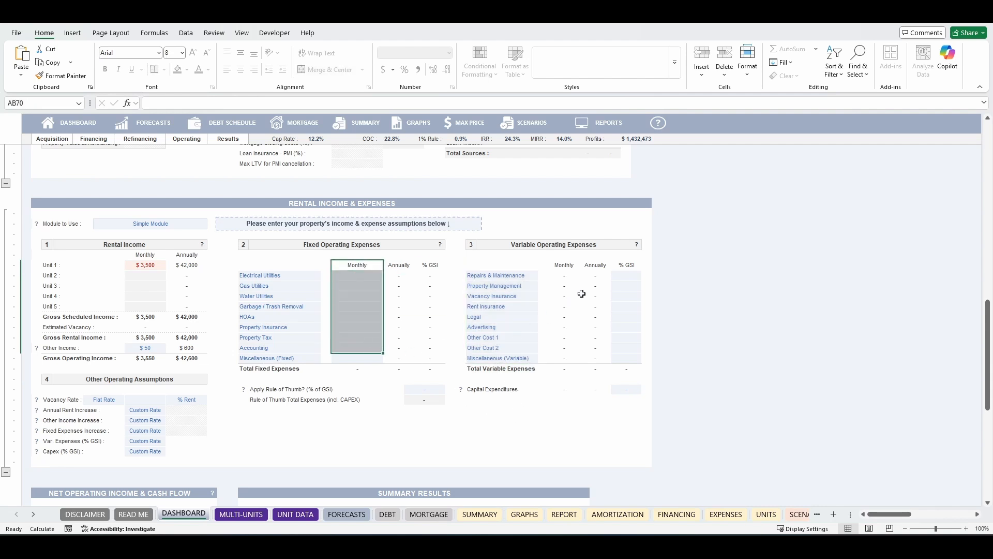
pyautogui.moveTo(624, 265); pyautogui.dragTo(632, 359)
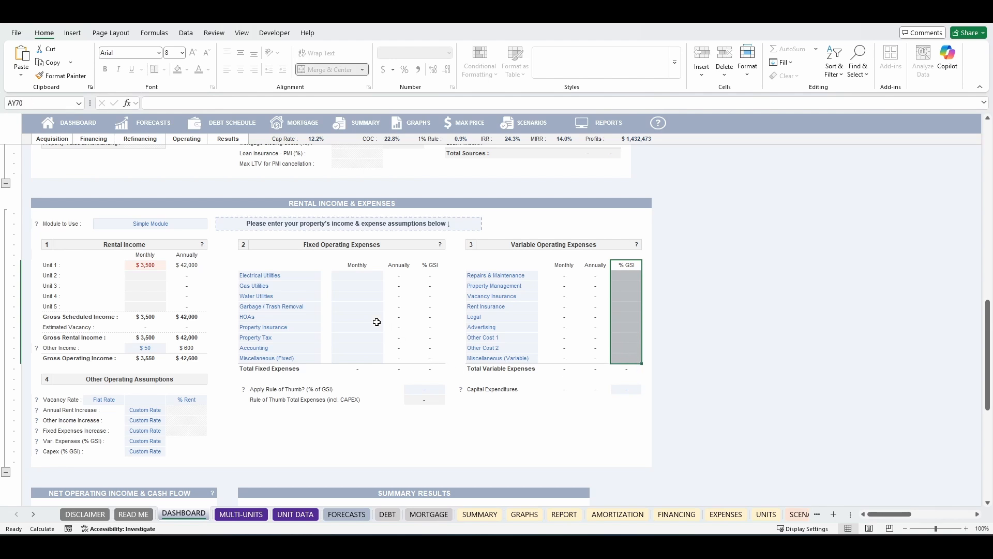
pyautogui.click(310, 296)
pyautogui.click(301, 317)
pyautogui.click(494, 299)
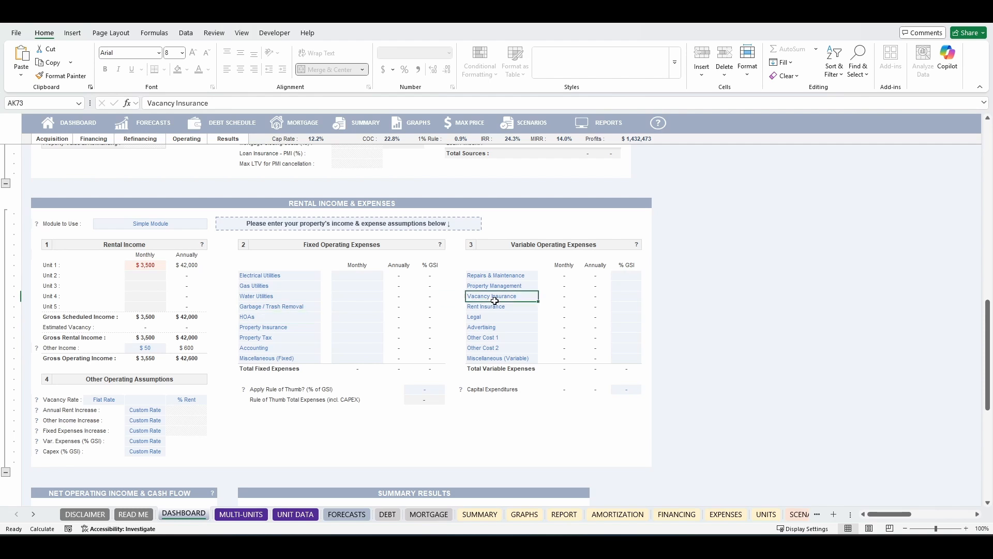
pyautogui.click(494, 276)
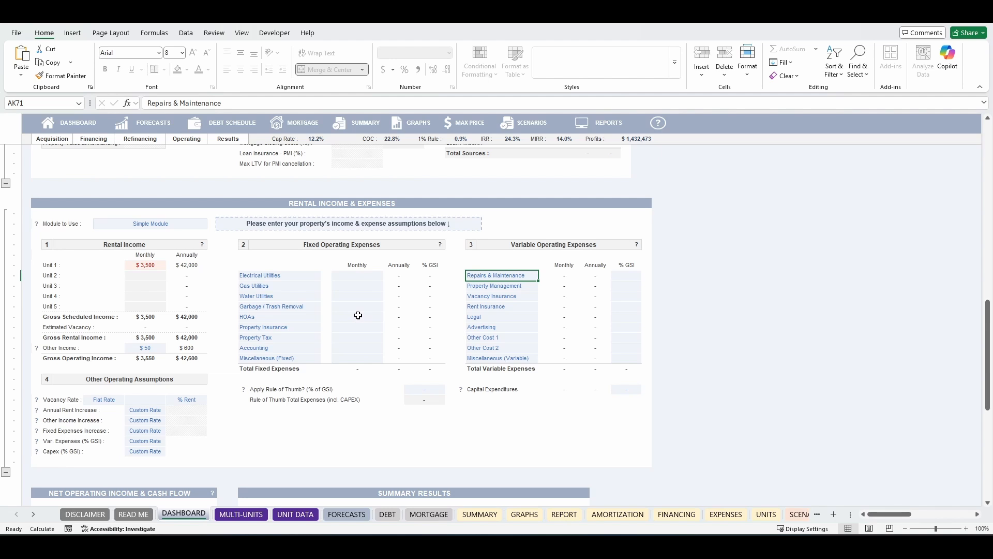
# Set the monthly fixed expenses to $50 for Garbage / Trash Removal, $150 for HOAs, $100 for Property Insurance and $250 for Property Tax
pyautogui.moveTo(313, 275); pyautogui.dragTo(312, 298)
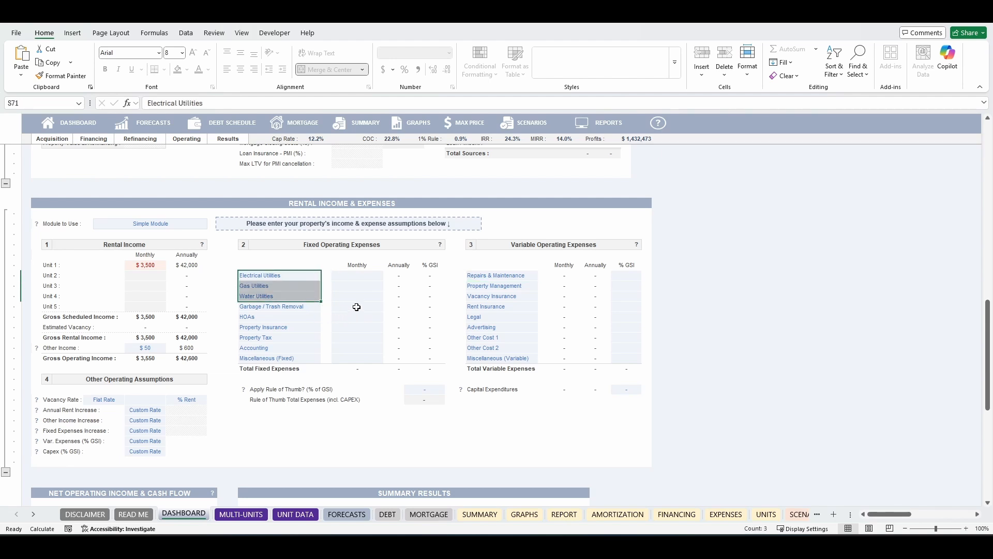
pyautogui.click(356, 307)
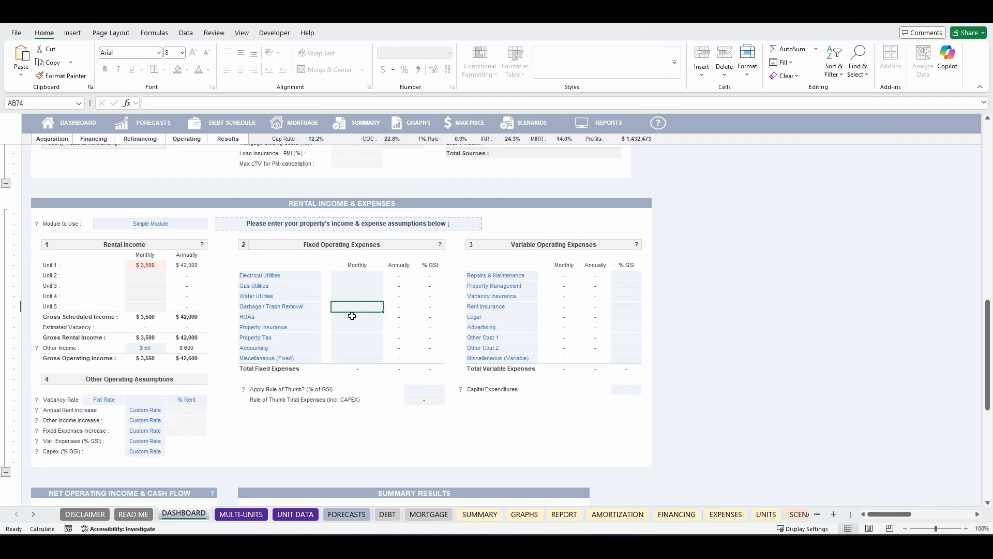
pyautogui.write('50')
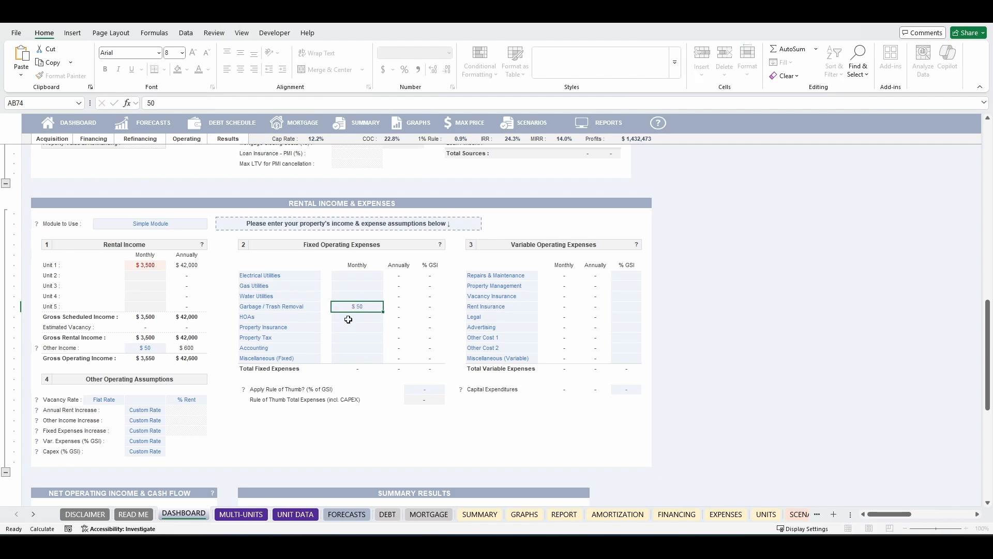
pyautogui.press('Return')
pyautogui.write('150')
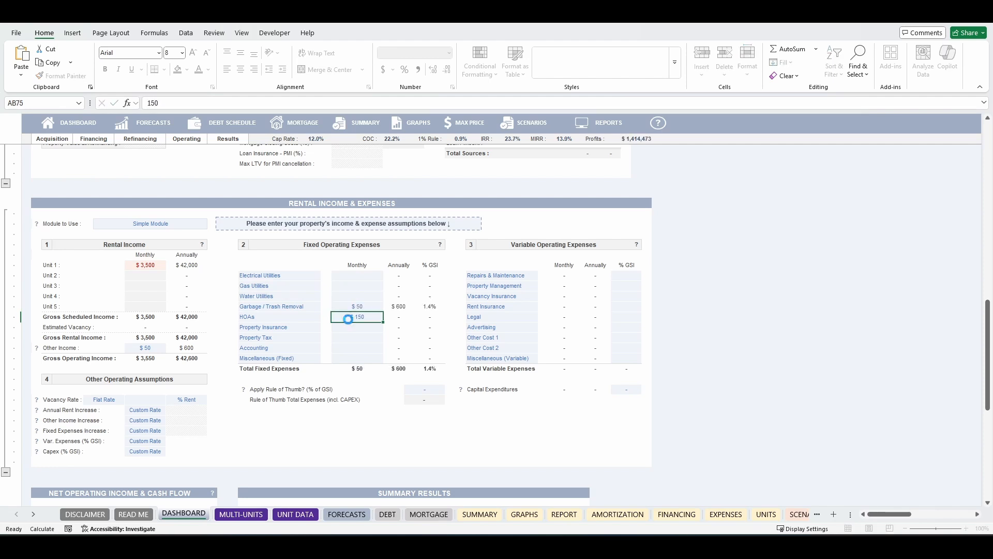
pyautogui.press('Return')
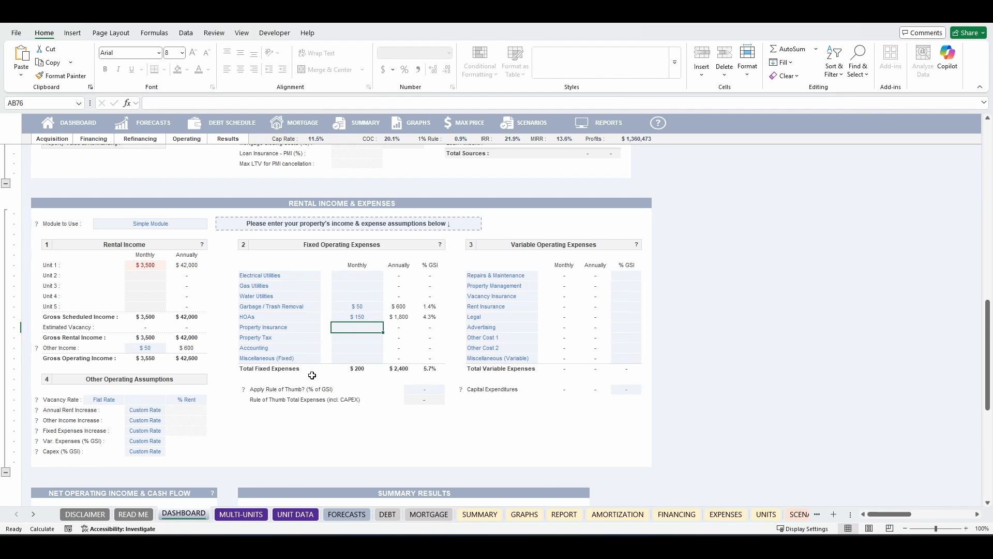
pyautogui.write('100')
pyautogui.press('Return')
pyautogui.write('250')
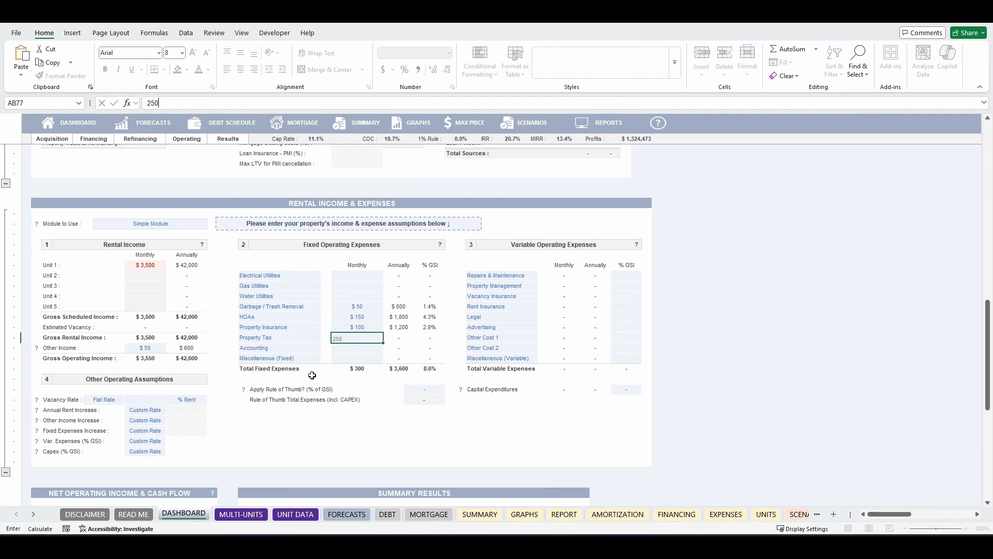
pyautogui.press('Return')
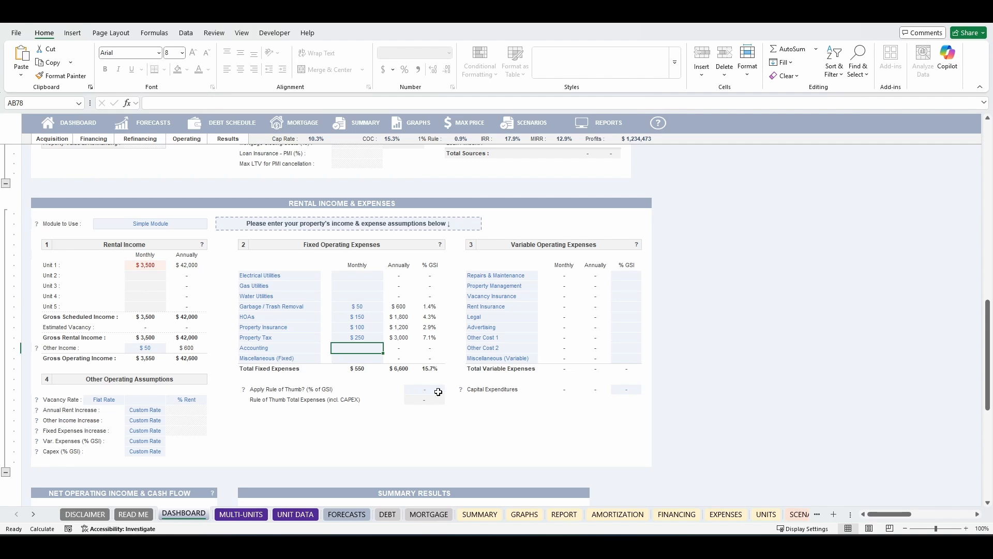
# Set the variable expenses Repairs & Maintenance and Property Management to 7% of GSI each
pyautogui.click(615, 279)
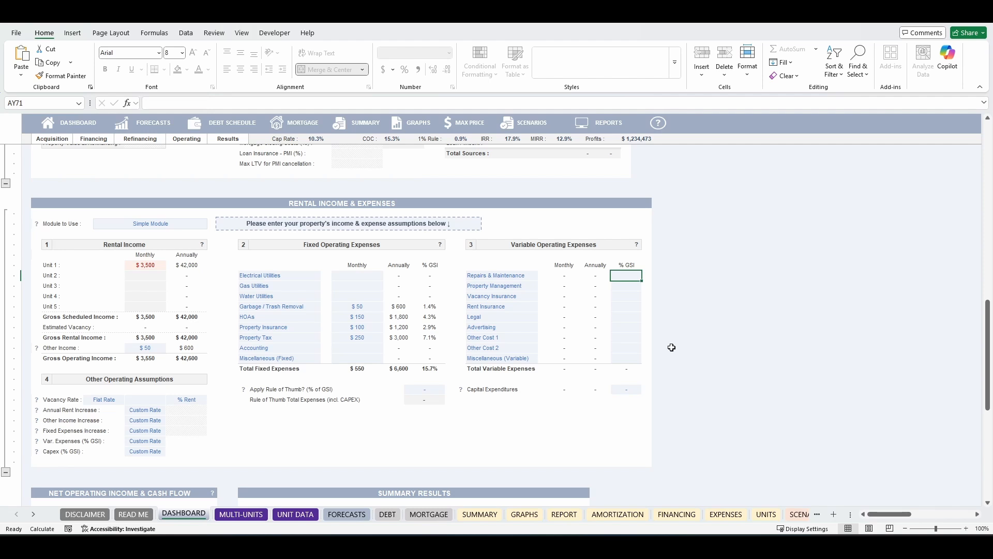
pyautogui.write('7')
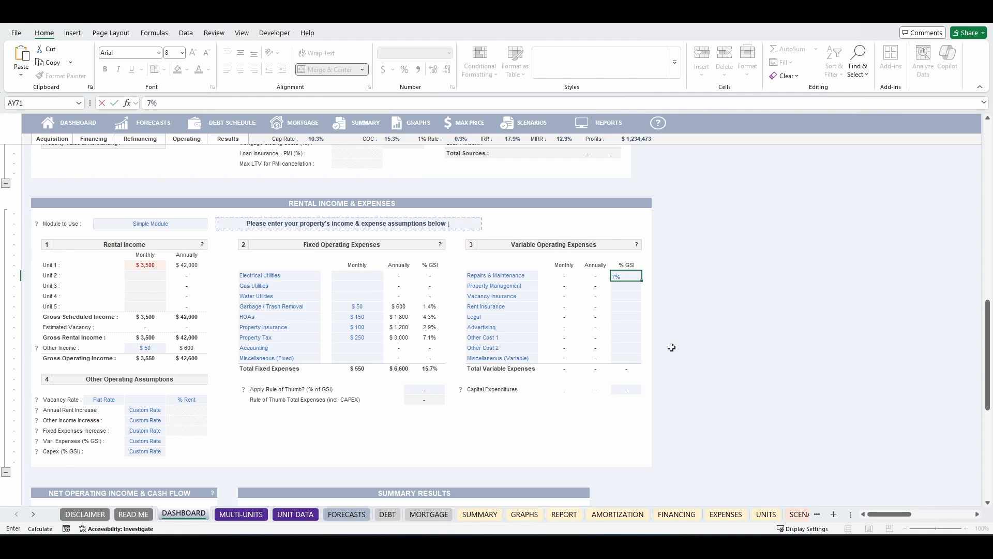
pyautogui.press('Return')
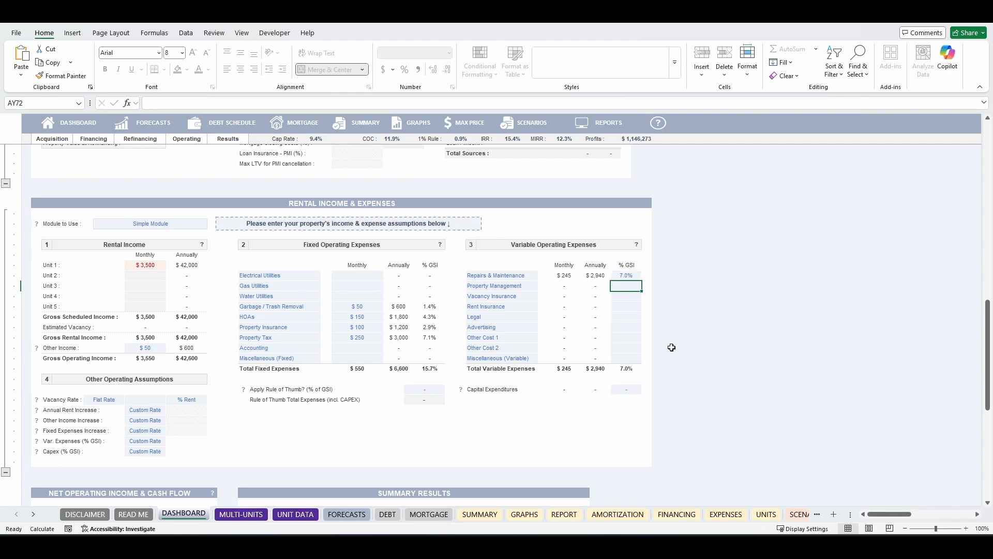
pyautogui.write('7')
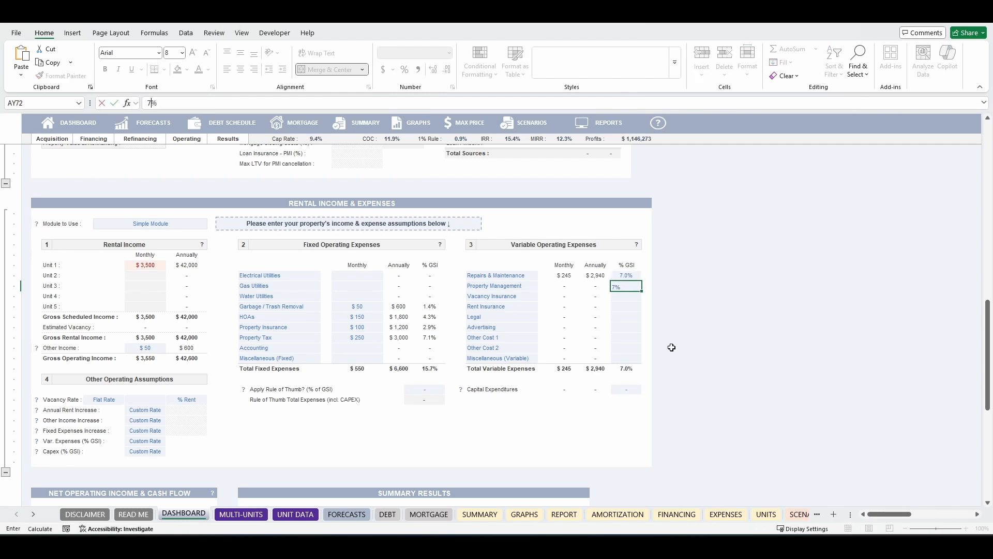
pyautogui.press('Return')
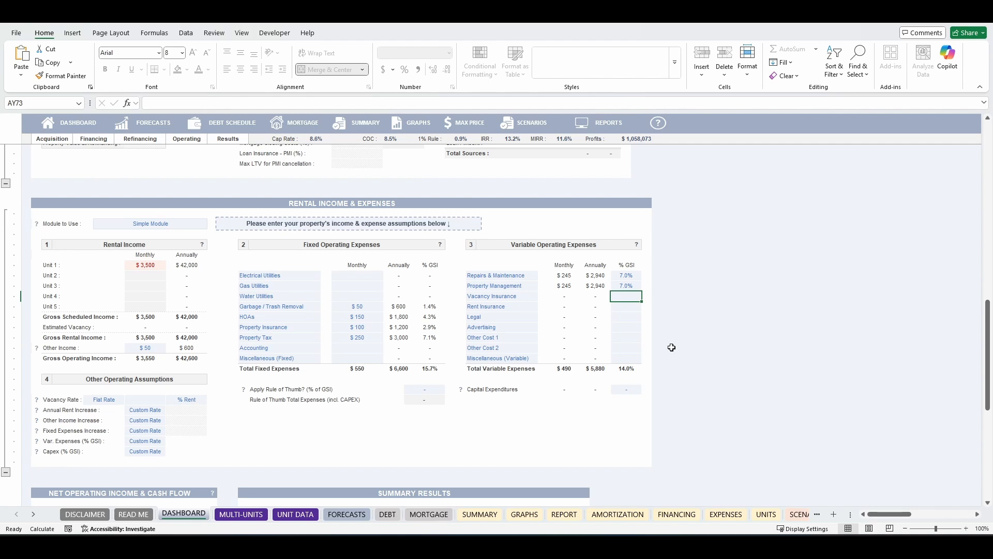
# Change the Property Management expense to 0% of GSI
pyautogui.press('Up')
pyautogui.write('0')
pyautogui.press('Return')
# Set Capital Expenditures to 7% of GSI
pyautogui.moveTo(476, 389); pyautogui.dragTo(629, 388)
pyautogui.click(629, 388)
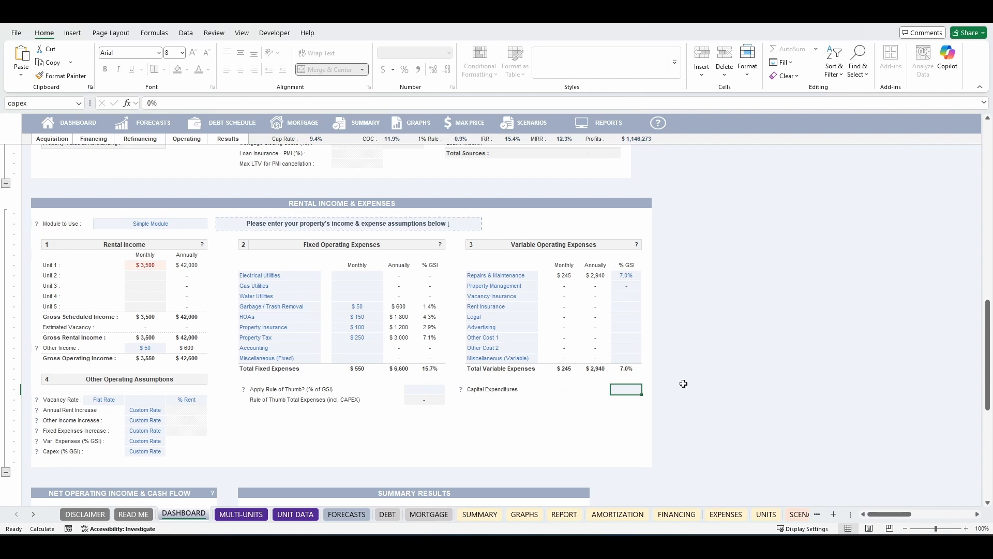
pyautogui.write('7')
pyautogui.press('Return')
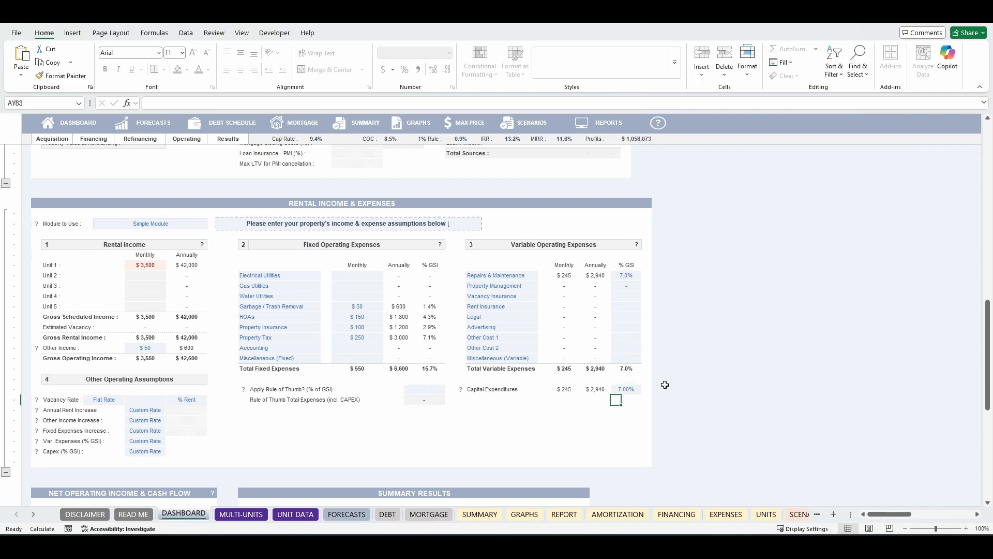
# Try the expense Rule of Thumb at 50%, 35% and 60% of GSI and reset it to 0%
pyautogui.moveTo(259, 389); pyautogui.dragTo(377, 391)
pyautogui.click(427, 391)
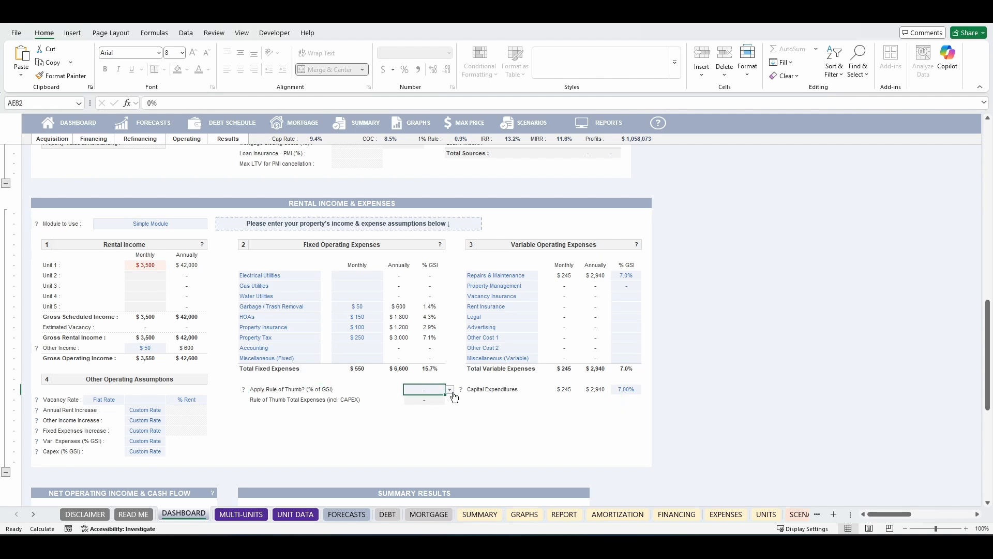
pyautogui.click(450, 390)
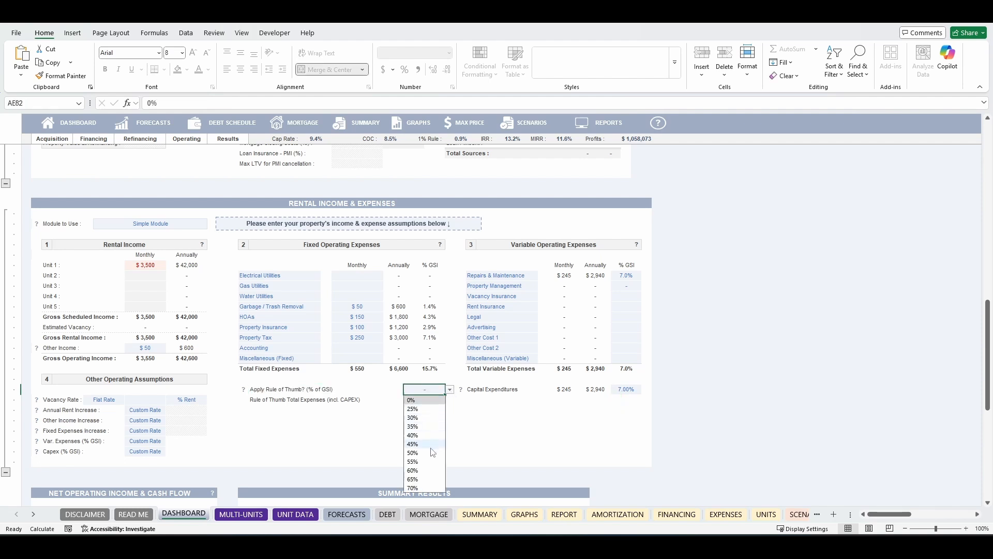
pyautogui.click(433, 453)
pyautogui.click(450, 389)
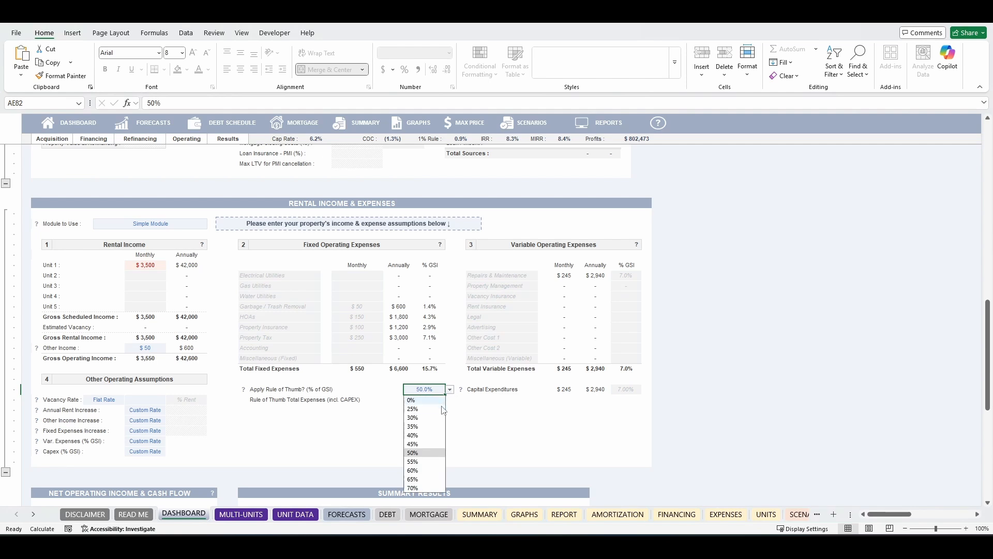
pyautogui.click(434, 426)
pyautogui.click(450, 389)
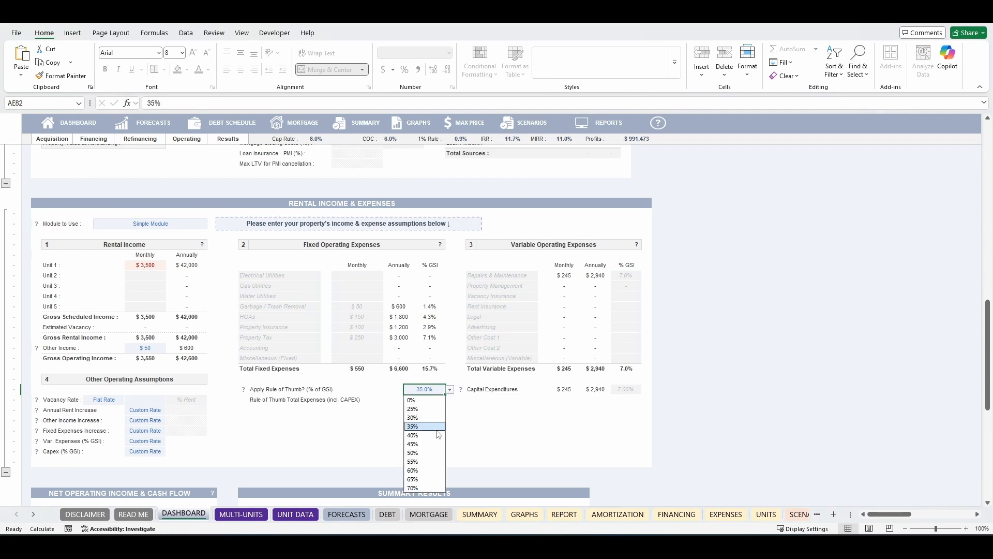
pyautogui.click(433, 470)
pyautogui.click(451, 391)
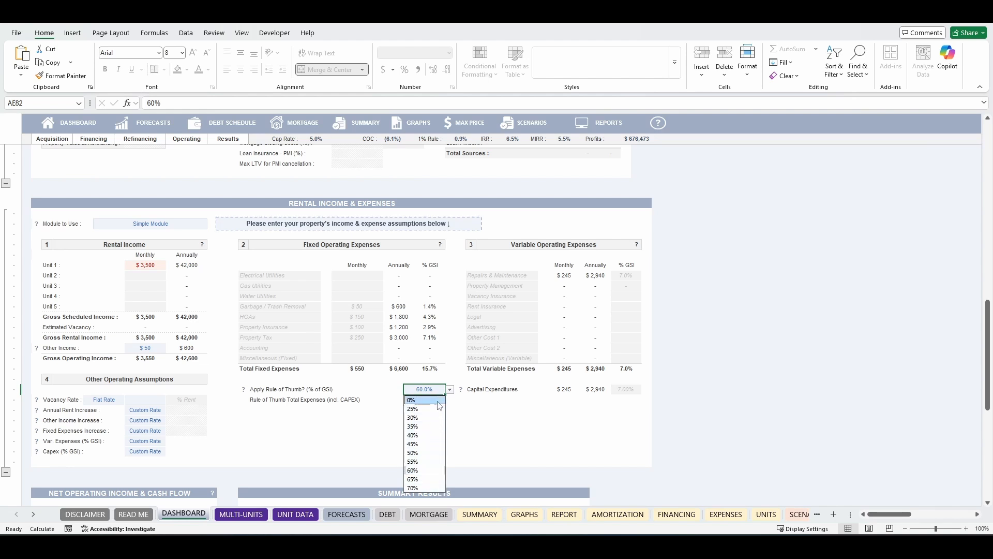
pyautogui.click(414, 400)
pyautogui.click(420, 421)
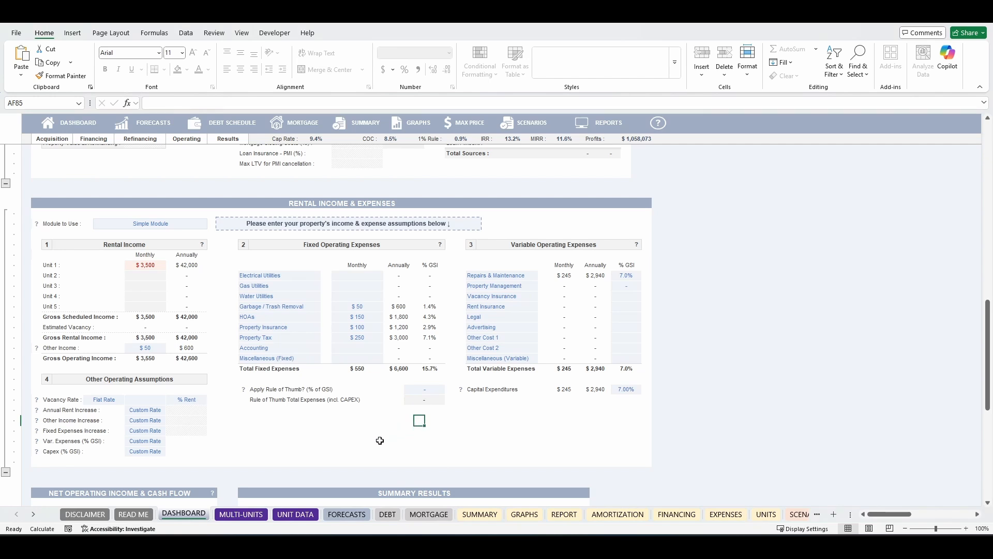
# Examine the Other Operating Assumptions section and the vacancy rate's available methods and units
pyautogui.moveTo(47, 379); pyautogui.dragTo(207, 449)
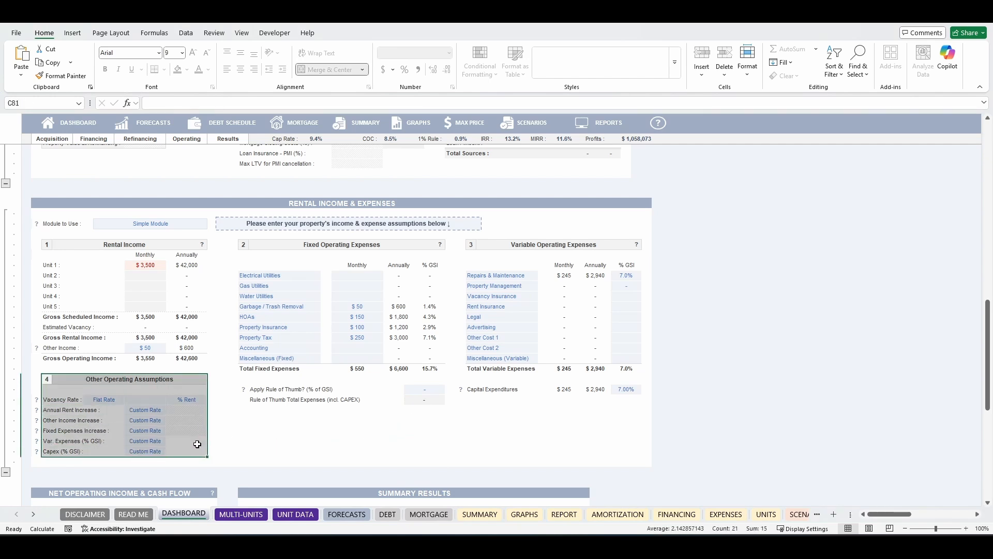
pyautogui.click(104, 380)
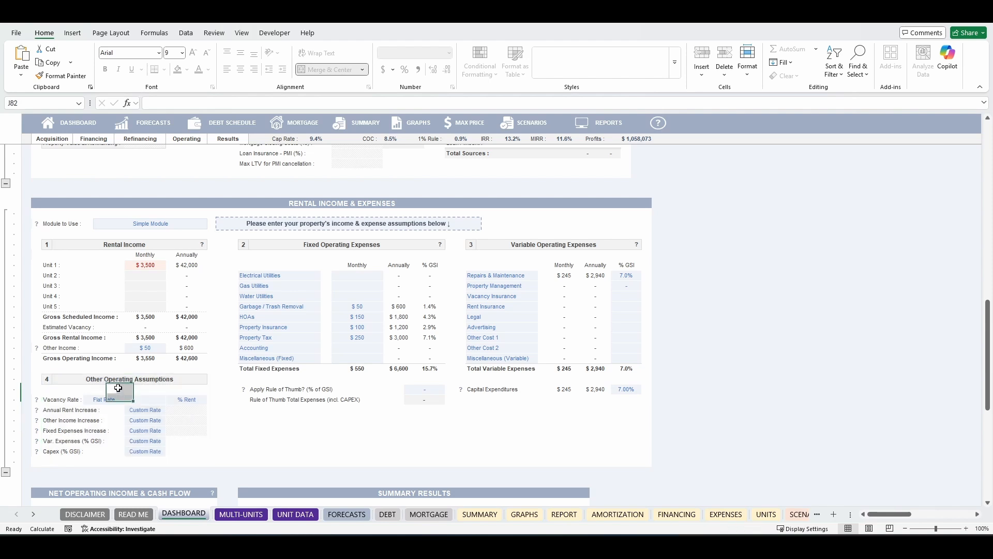
pyautogui.click(110, 400)
pyautogui.click(129, 400)
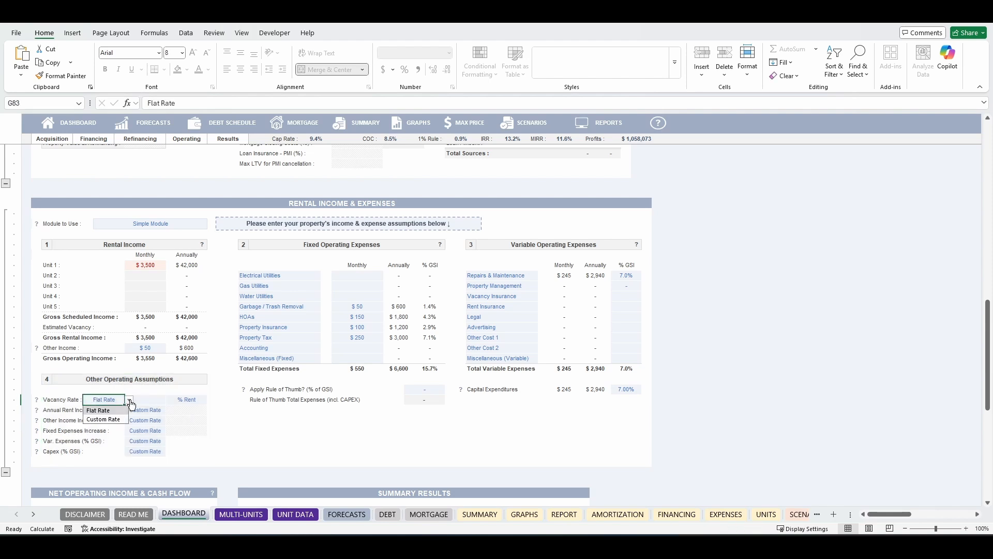
pyautogui.click(130, 401)
pyautogui.click(200, 401)
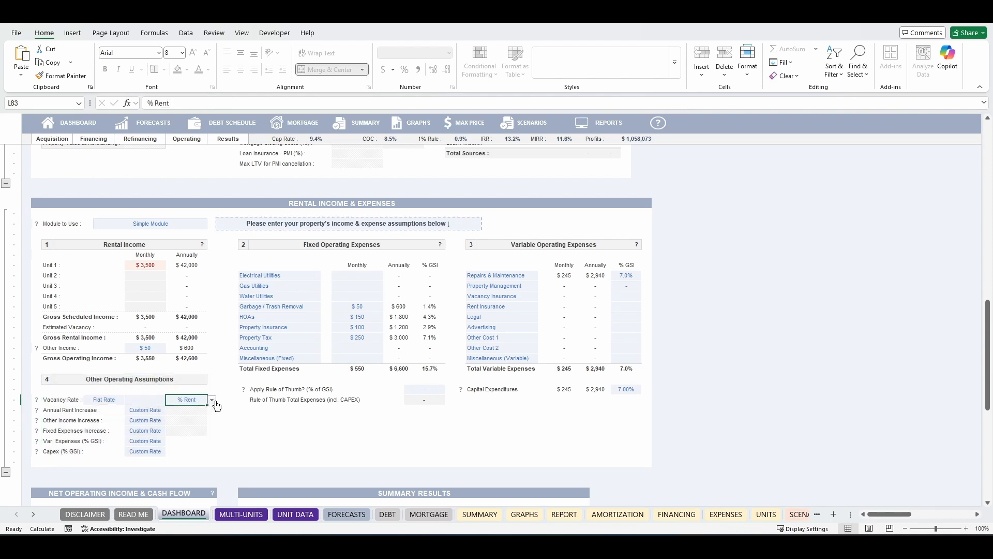
pyautogui.click(212, 401)
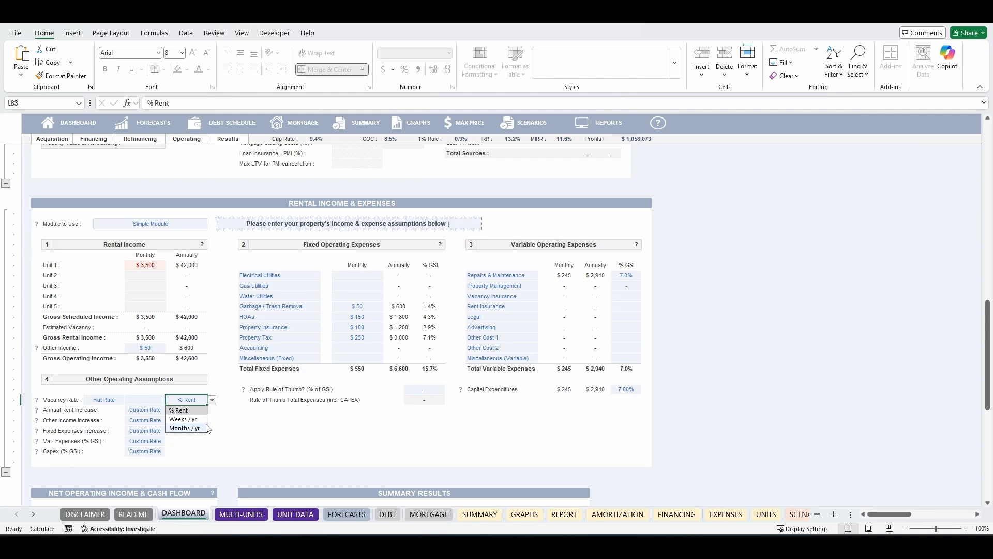
pyautogui.click(131, 400)
# Set the vacancy rate method to Custom Rate in the Other Operating Assumptions
pyautogui.click(112, 400)
pyautogui.click(130, 400)
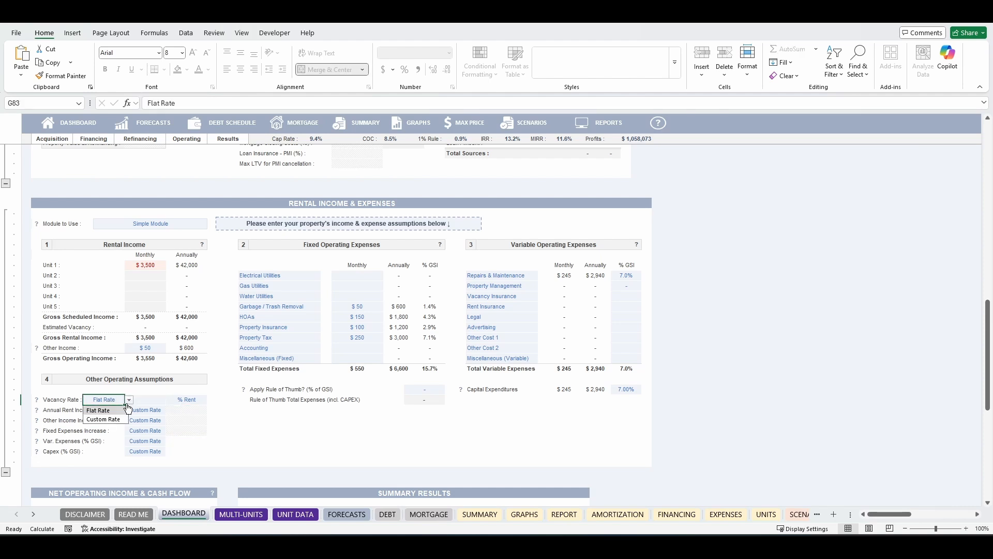
pyautogui.click(112, 419)
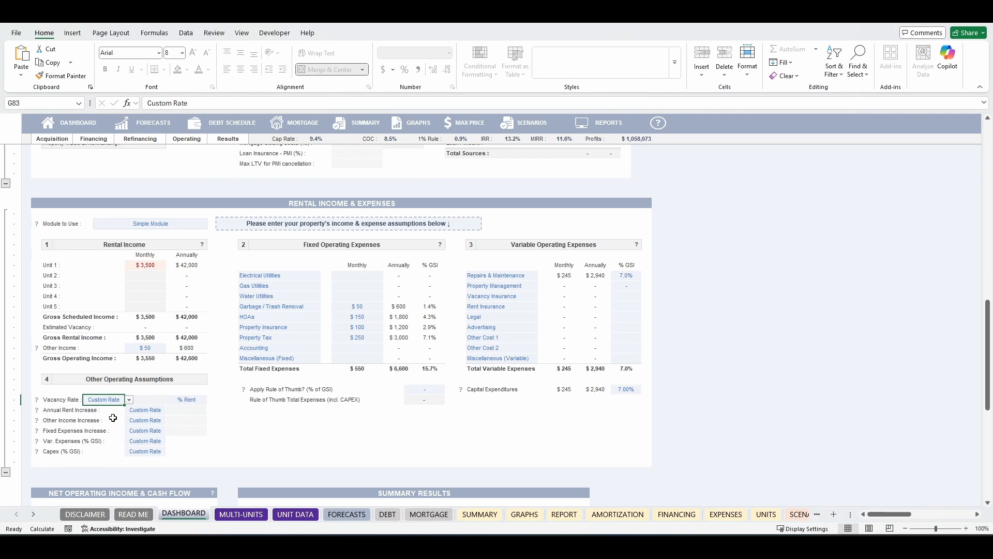
pyautogui.click(163, 390)
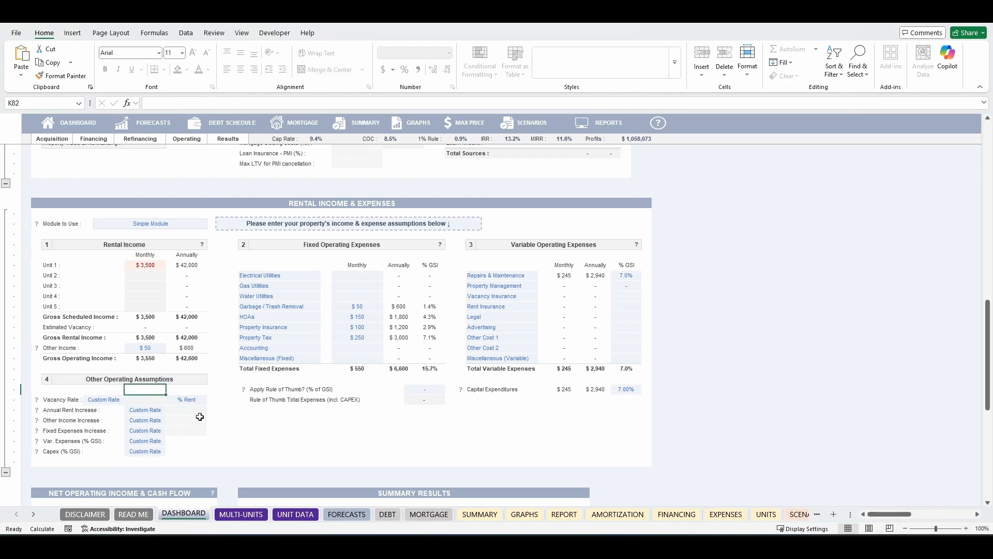
pyautogui.click(120, 402)
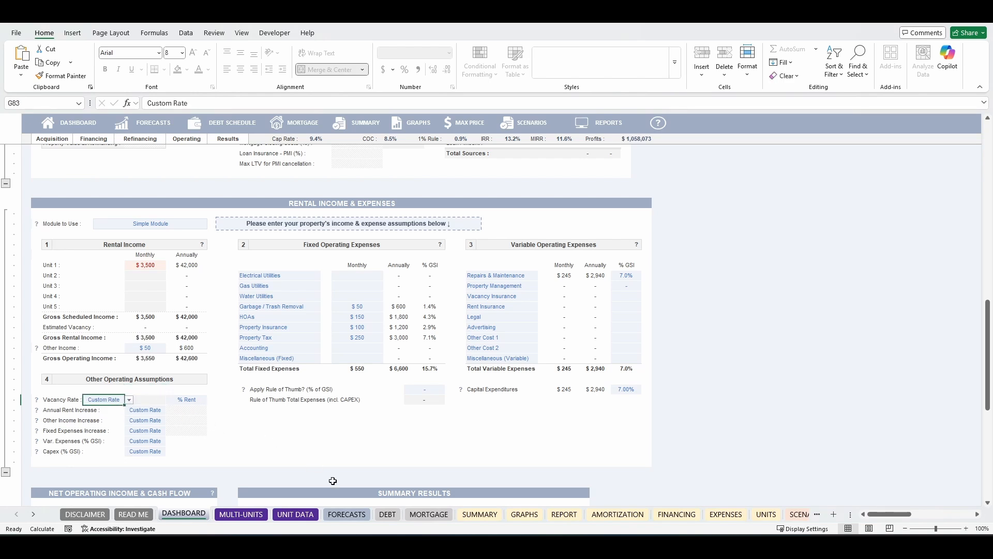
# Examine the yearly Estimated Vacancy and % Rent rows at the start of the FORECASTS sheet
pyautogui.click(347, 514)
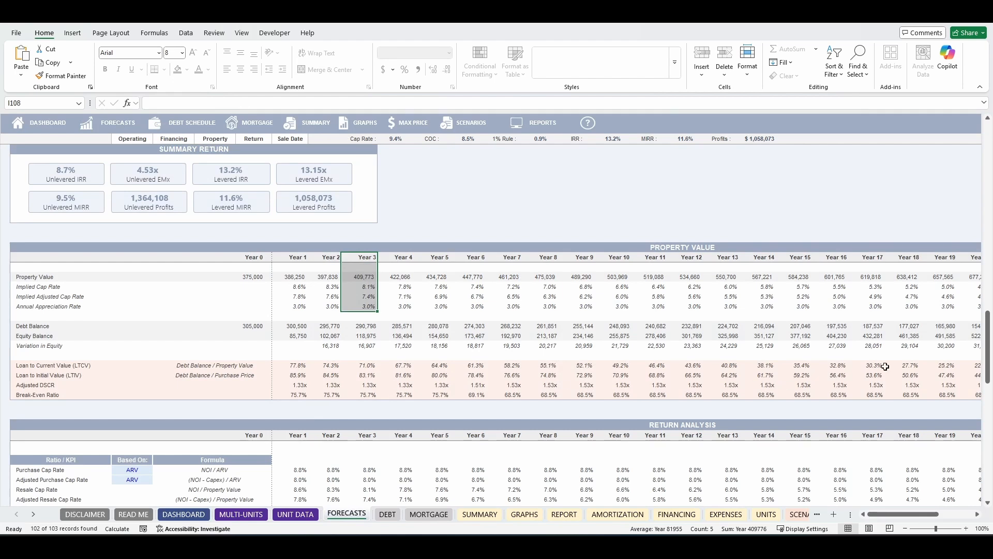
pyautogui.scroll(20, 695, 232)
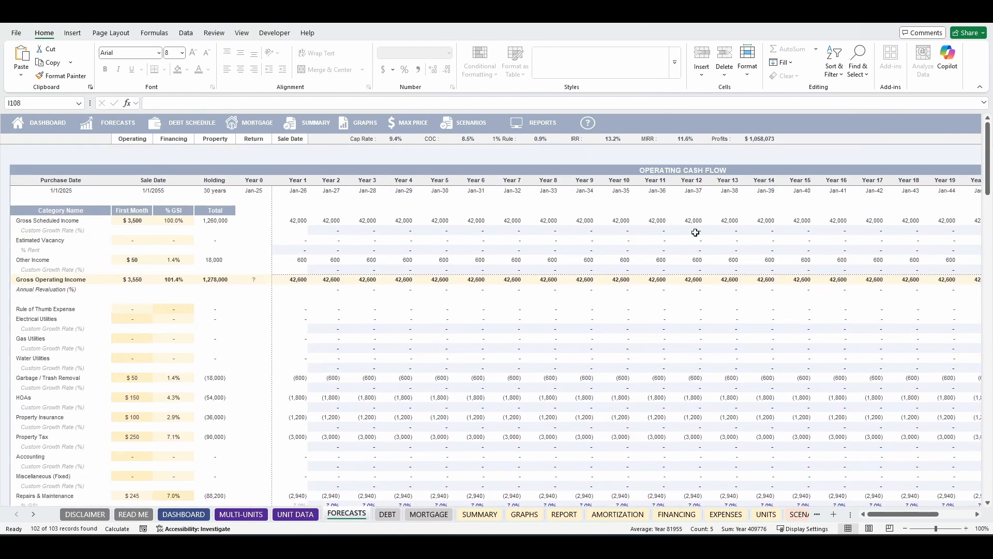
pyautogui.moveTo(35, 241); pyautogui.dragTo(595, 252)
# Return to the DASHBOARD sheet and set the vacancy rate unit to Weeks / yr
pyautogui.click(184, 514)
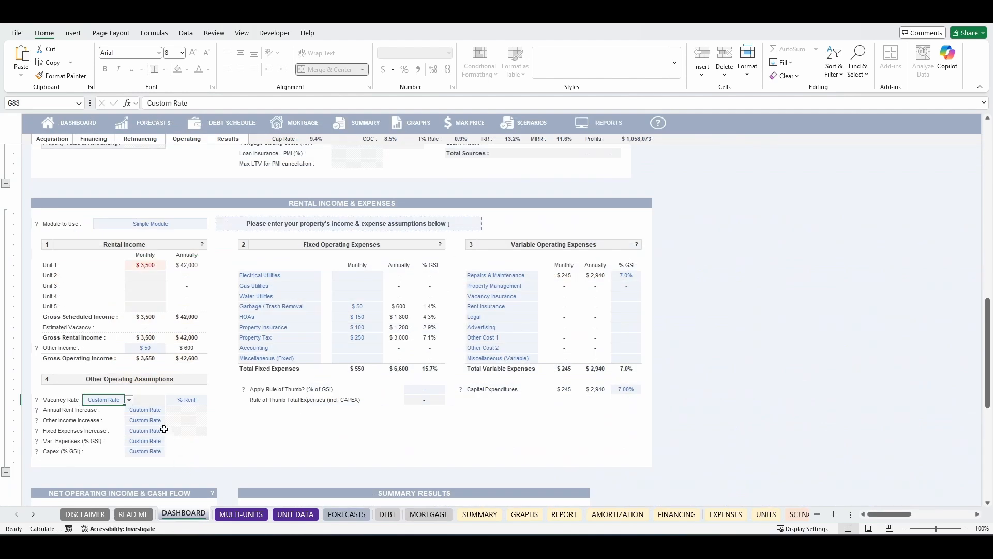
pyautogui.click(176, 400)
pyautogui.click(211, 399)
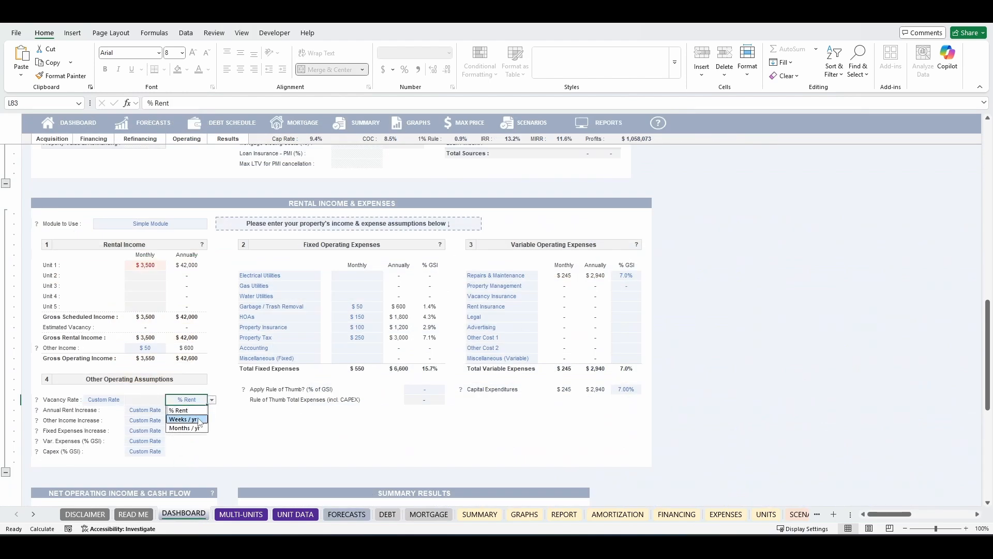
pyautogui.click(199, 419)
# Set the vacancy rate to a Flat Rate of 3 weeks per year in the Other Operating Assumptions
pyautogui.click(147, 399)
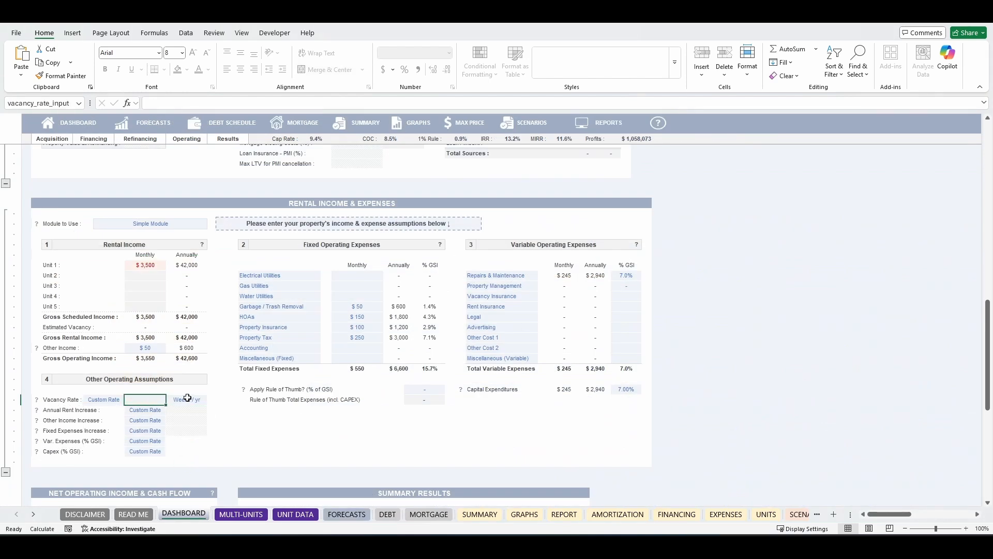
pyautogui.click(111, 400)
pyautogui.click(129, 399)
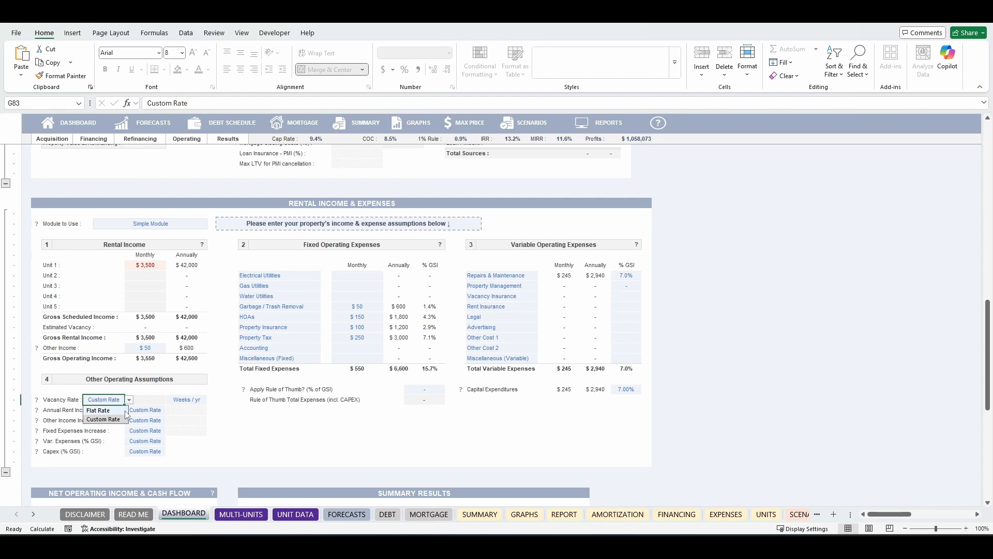
pyautogui.click(104, 409)
pyautogui.click(144, 399)
pyautogui.write('3')
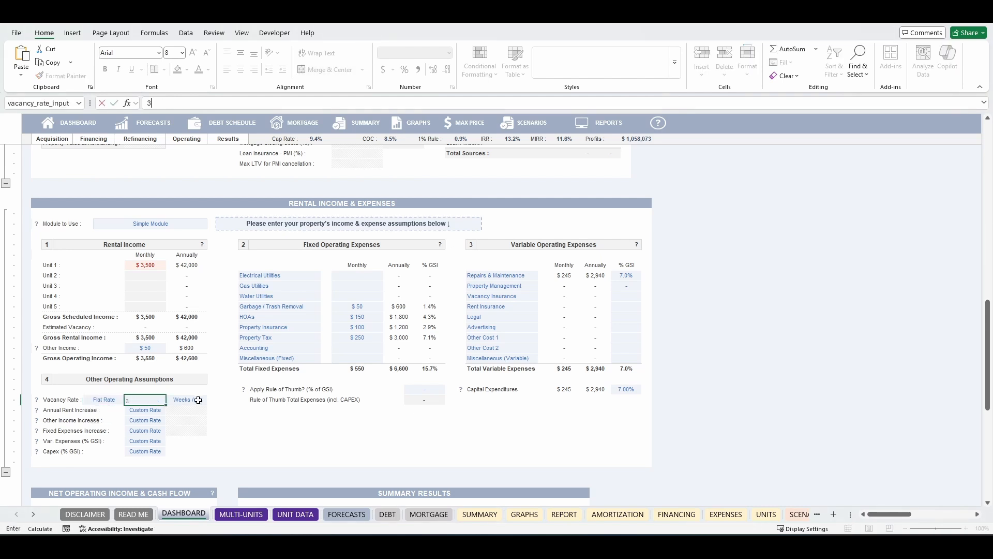
pyautogui.press('Return')
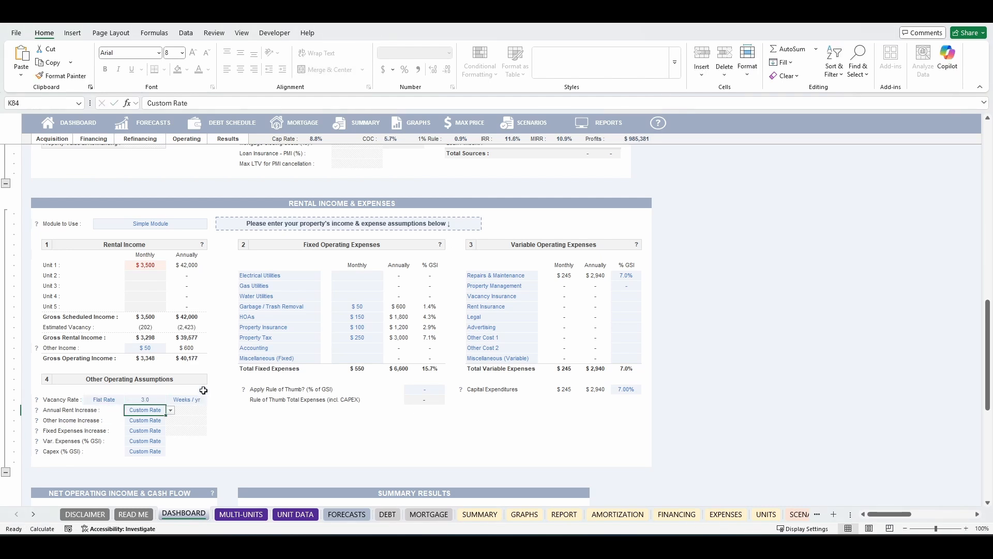
# Set the Annual Rent Increase, Other Income Increase and Fixed Expenses Increase methods to Flat Rate
pyautogui.click(170, 410)
pyautogui.click(145, 421)
pyautogui.click(158, 420)
pyautogui.click(170, 420)
pyautogui.click(155, 431)
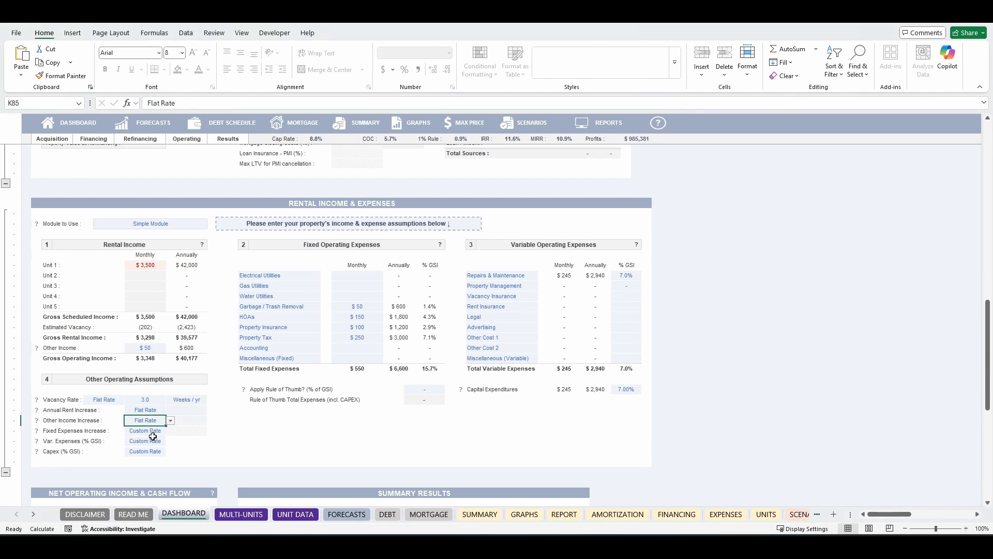
pyautogui.click(160, 441)
pyautogui.click(162, 431)
pyautogui.click(170, 431)
pyautogui.click(150, 441)
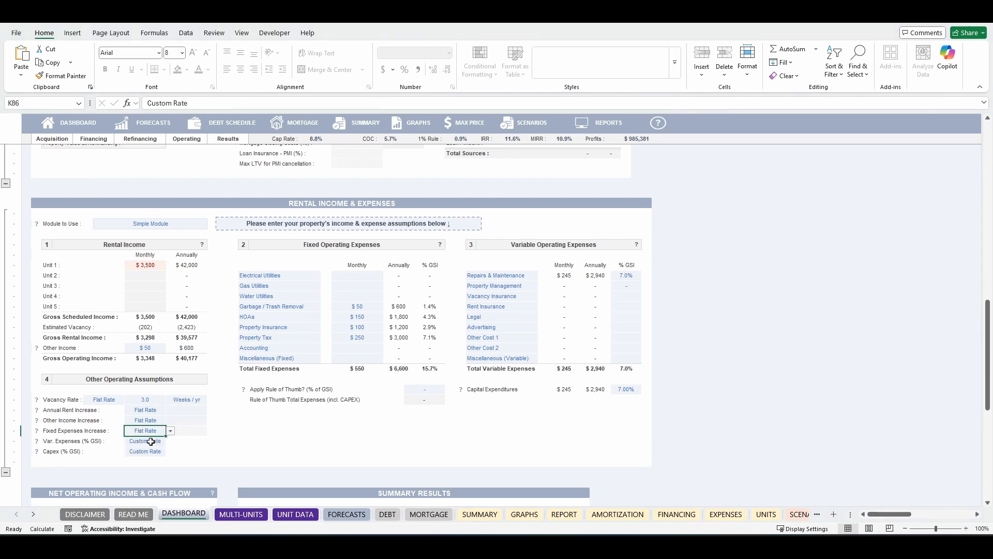
# Set the Var. Expenses (% GSI) and Capex (% GSI) methods to Flat Rate
pyautogui.click(157, 444)
pyautogui.click(170, 441)
pyautogui.click(150, 450)
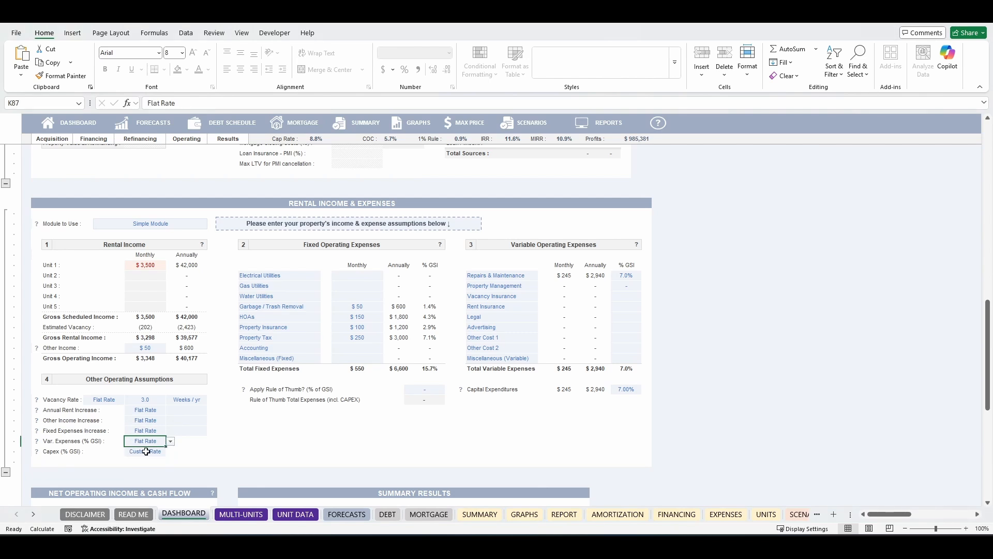
pyautogui.click(155, 451)
pyautogui.click(170, 454)
pyautogui.click(151, 460)
pyautogui.click(202, 441)
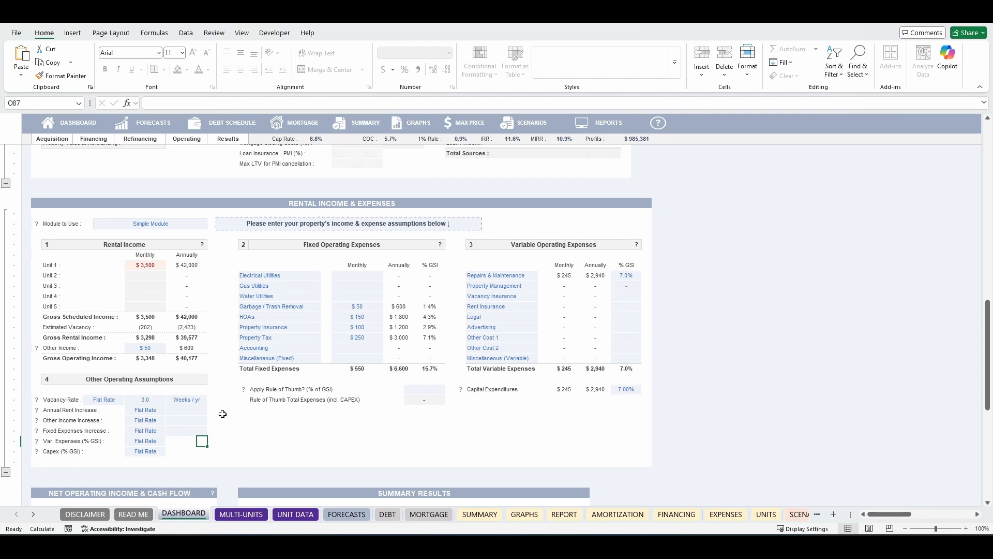
# Enter 2% for each of the annual rent, other income and fixed expenses increases
pyautogui.click(191, 409)
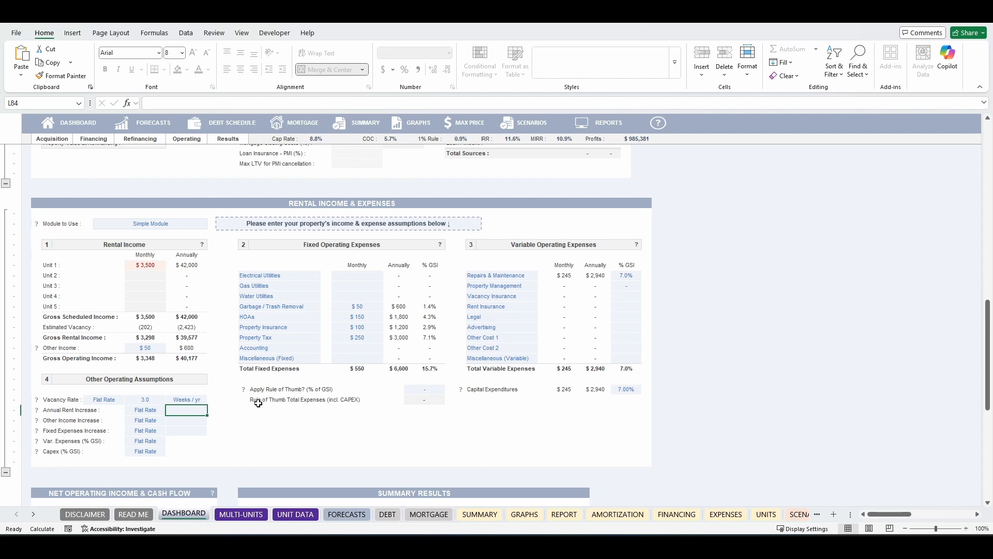
pyautogui.write('2')
pyautogui.press('Return')
pyautogui.write('2')
pyautogui.press('Return')
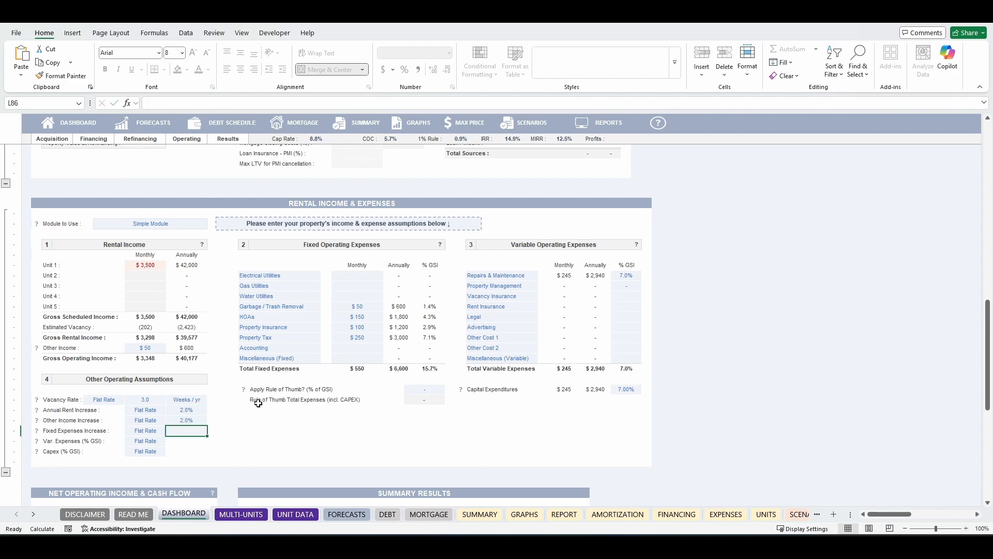
pyautogui.write('2')
pyautogui.press('Return')
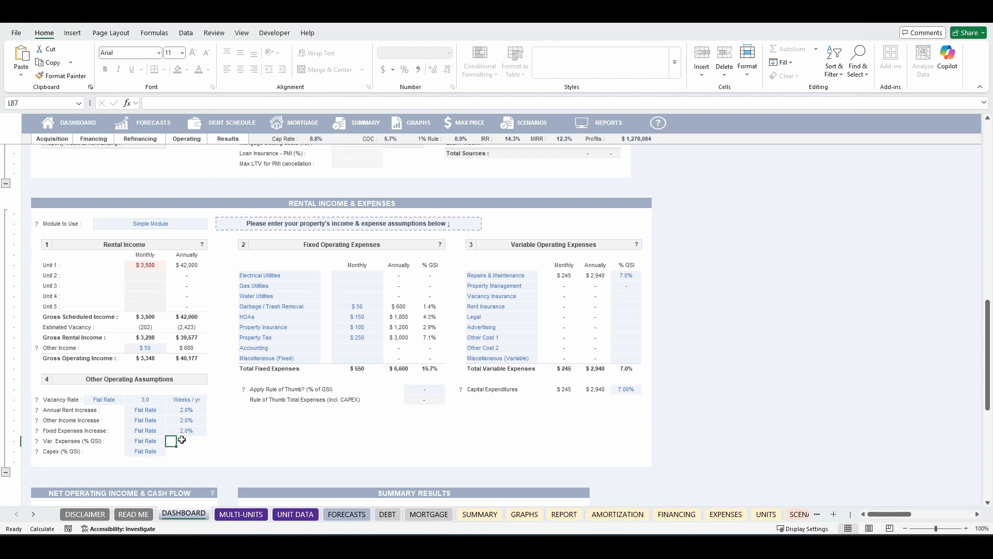
# Review the variable expense and Capex methods against the % GSI rates for Repairs & Maintenance and Capital Expenditures
pyautogui.moveTo(151, 441); pyautogui.dragTo(149, 451)
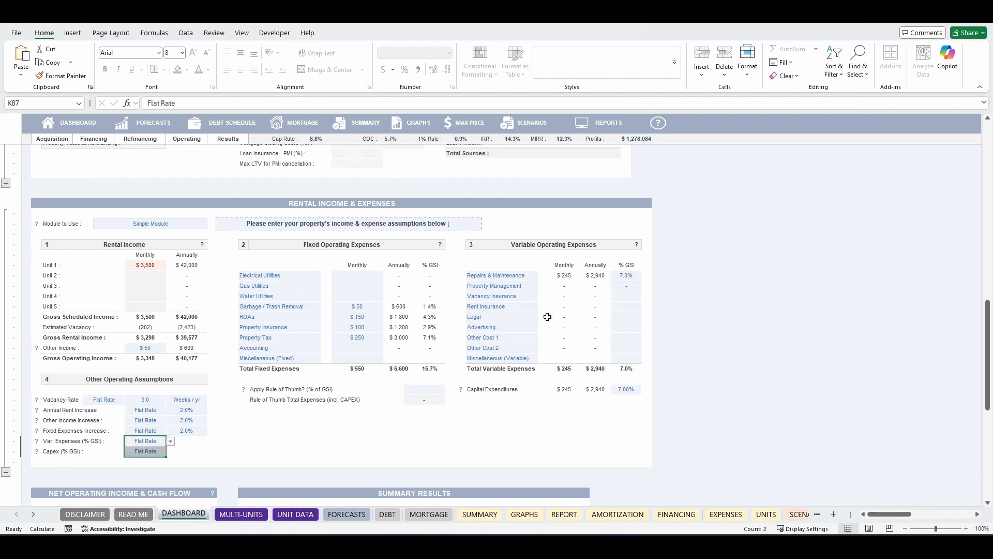
pyautogui.click(627, 275)
pyautogui.click(626, 387)
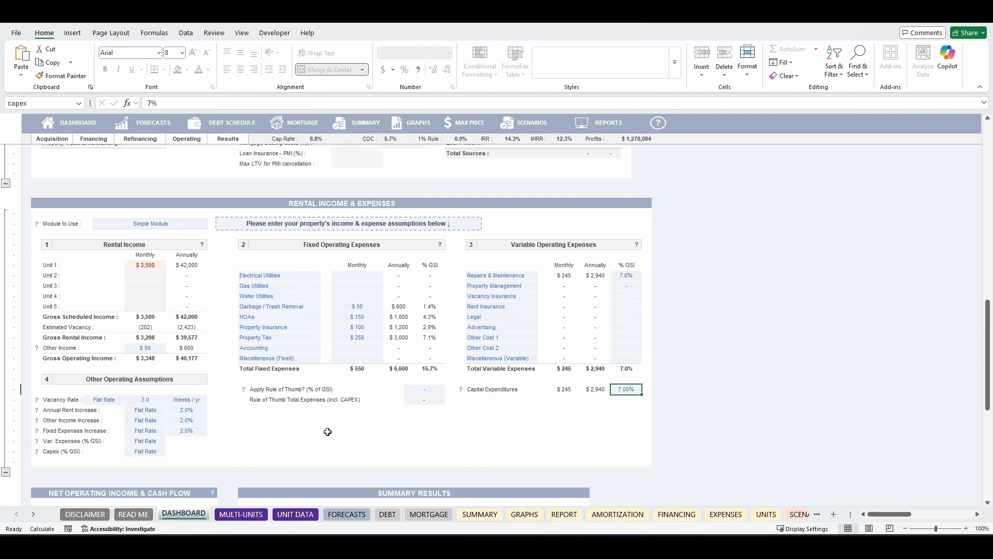
# Examine the Net Operating Income & Cash Flow and Summary Results sections at the end of the DASHBOARD
pyautogui.scroll(-9, 327, 432)
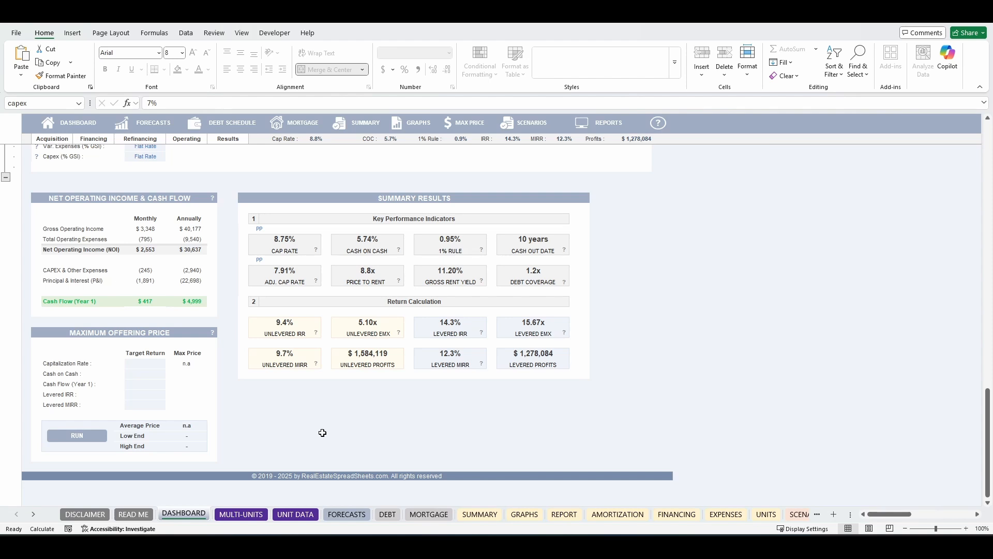
pyautogui.moveTo(43, 228); pyautogui.dragTo(181, 304)
pyautogui.moveTo(251, 201); pyautogui.dragTo(585, 373)
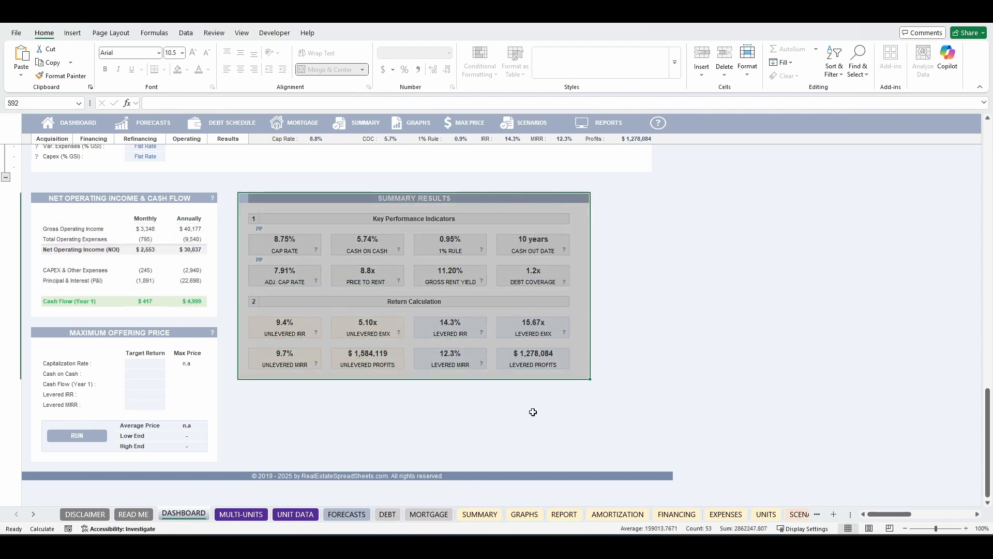
pyautogui.click(533, 414)
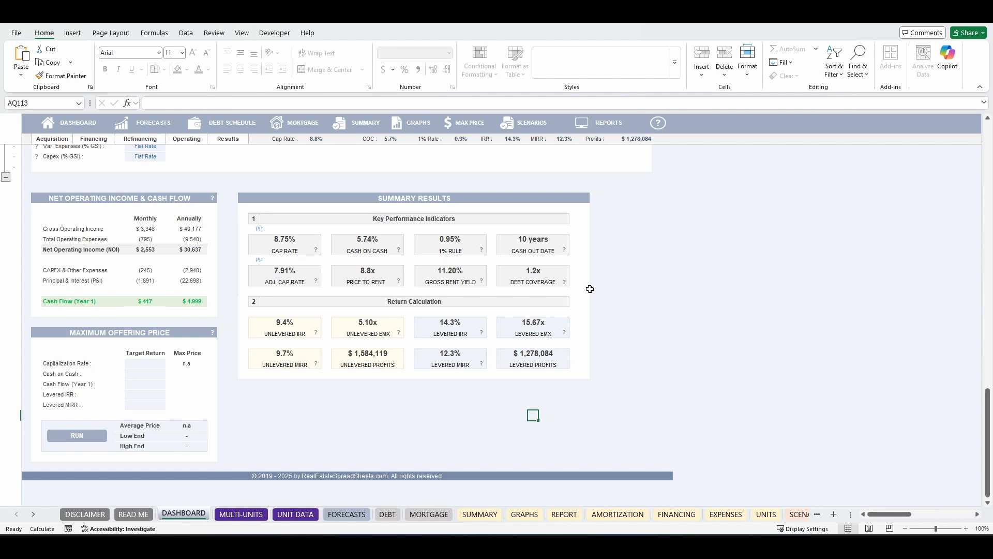
# Try ARV as the basis for the Cap Rate indicator and switch it back to PP
pyautogui.click(259, 229)
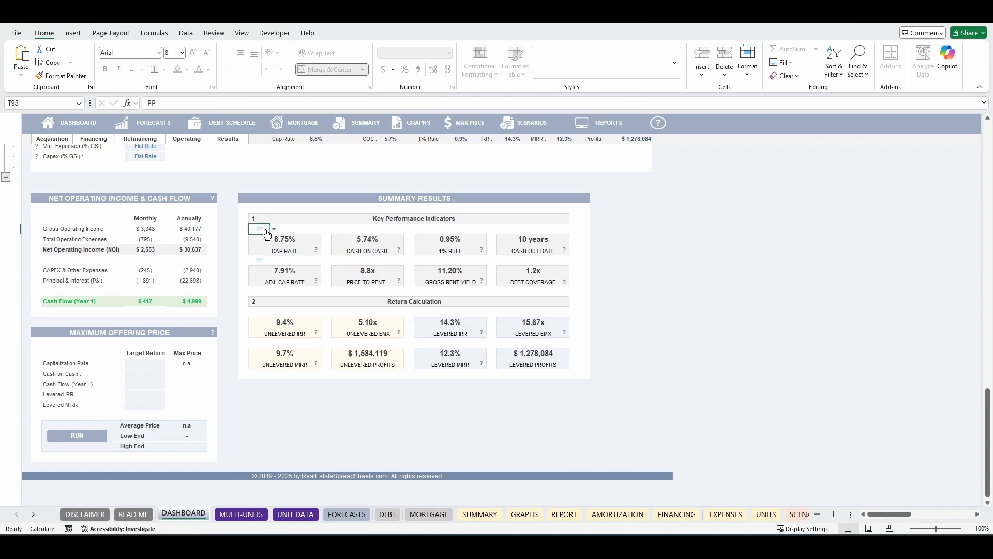
pyautogui.click(274, 233)
pyautogui.click(261, 248)
pyautogui.click(274, 229)
pyautogui.click(259, 240)
# Try ARV as the basis for the Adj. Cap Rate indicator and switch it back to PP
pyautogui.click(259, 259)
pyautogui.click(273, 260)
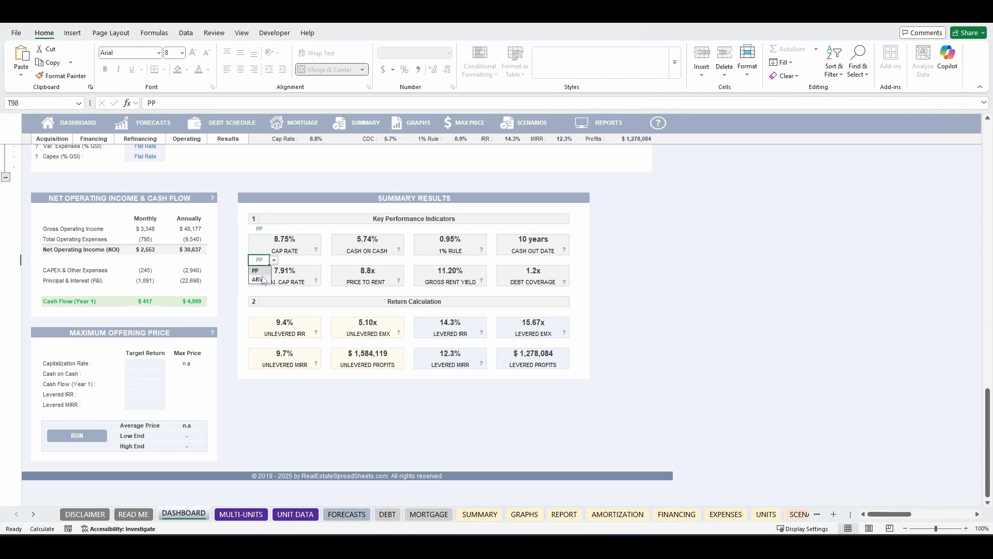
pyautogui.click(258, 279)
pyautogui.click(273, 261)
pyautogui.click(267, 271)
pyautogui.click(239, 281)
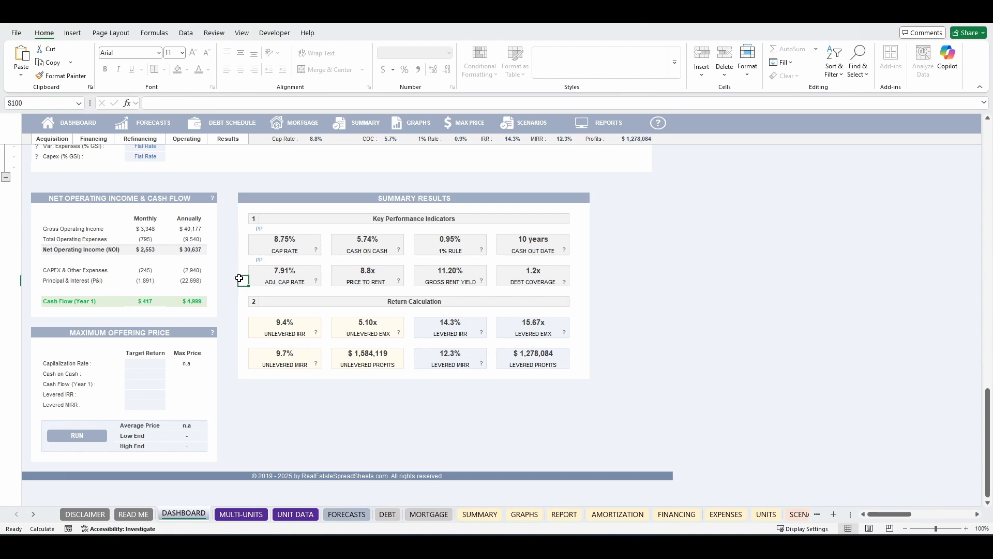
# Examine the Cap Rate, Cash on Cash, Unlevered IRR and Levered IRR figures in the Summary Results
pyautogui.click(254, 239)
pyautogui.click(334, 242)
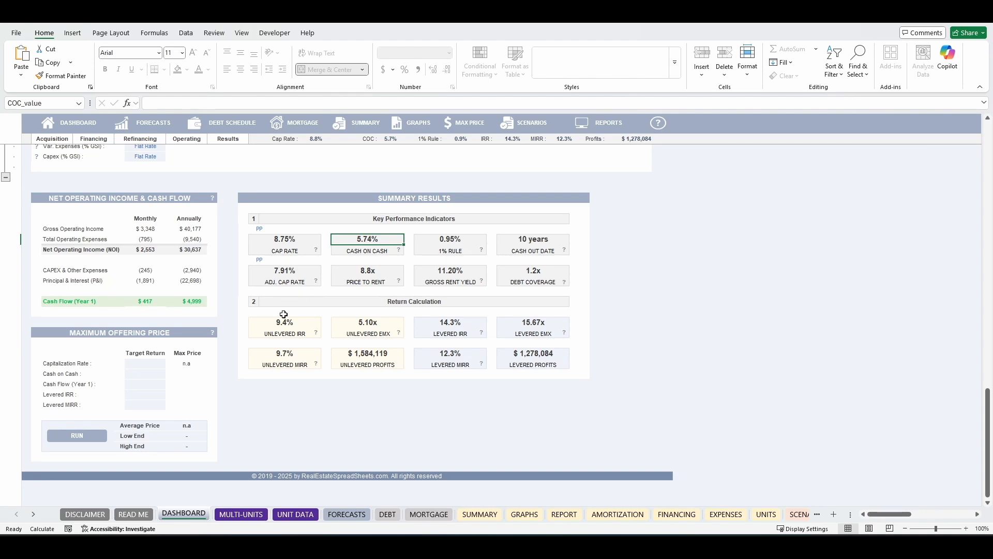
pyautogui.moveTo(254, 319); pyautogui.dragTo(316, 322)
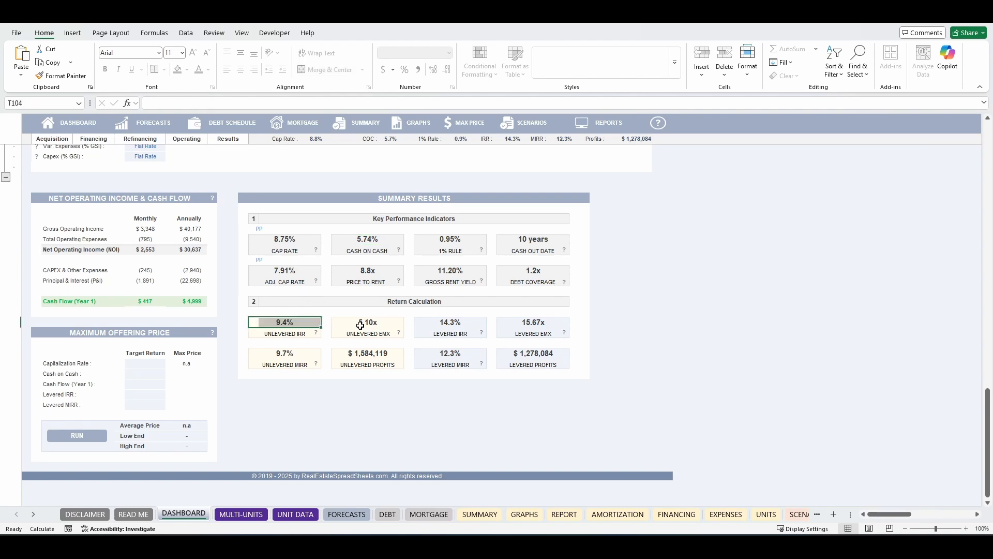
pyautogui.moveTo(419, 322); pyautogui.dragTo(484, 336)
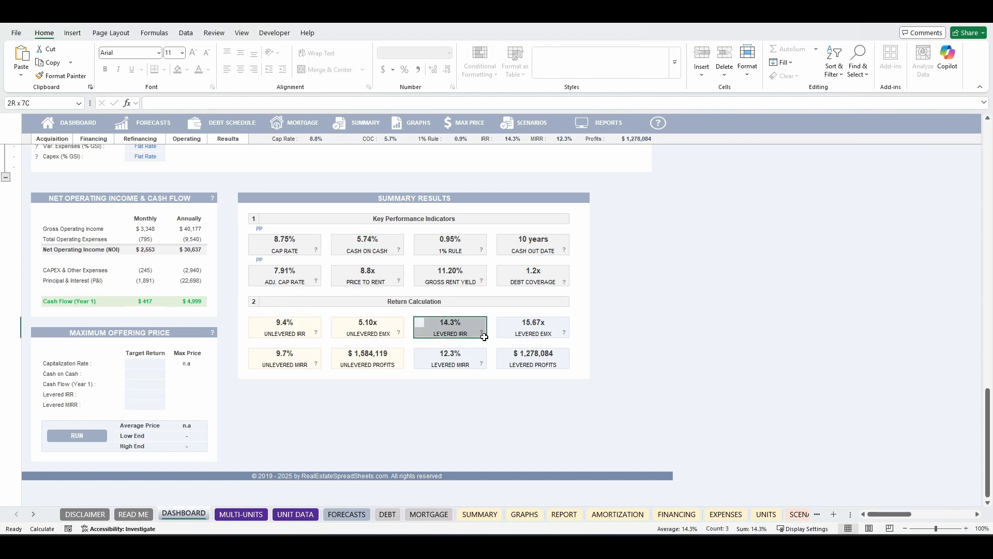
pyautogui.click(481, 391)
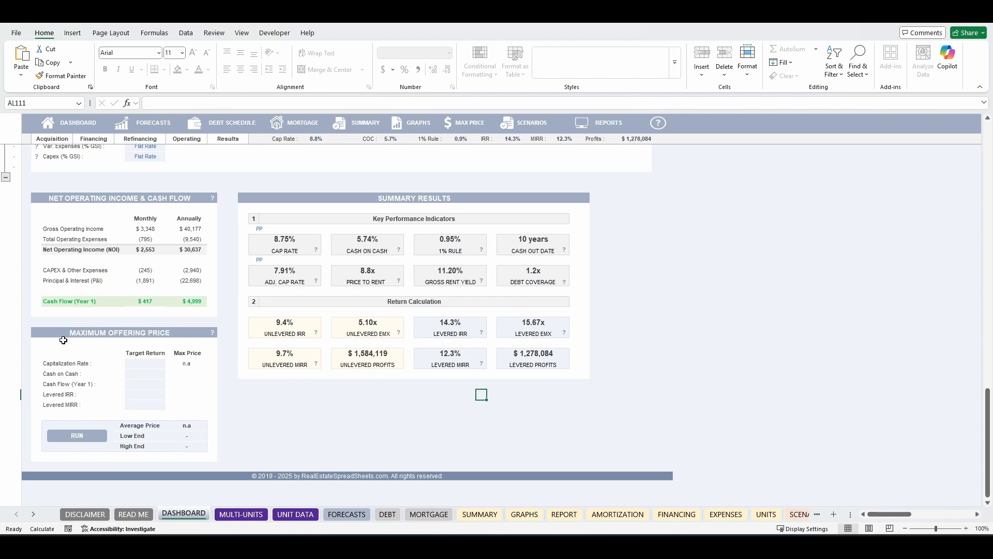
# Examine the Maximum Offering Price section with its Target Return and Max Price columns
pyautogui.moveTo(36, 331); pyautogui.dragTo(210, 445)
pyautogui.click(232, 412)
pyautogui.moveTo(147, 363); pyautogui.dragTo(149, 403)
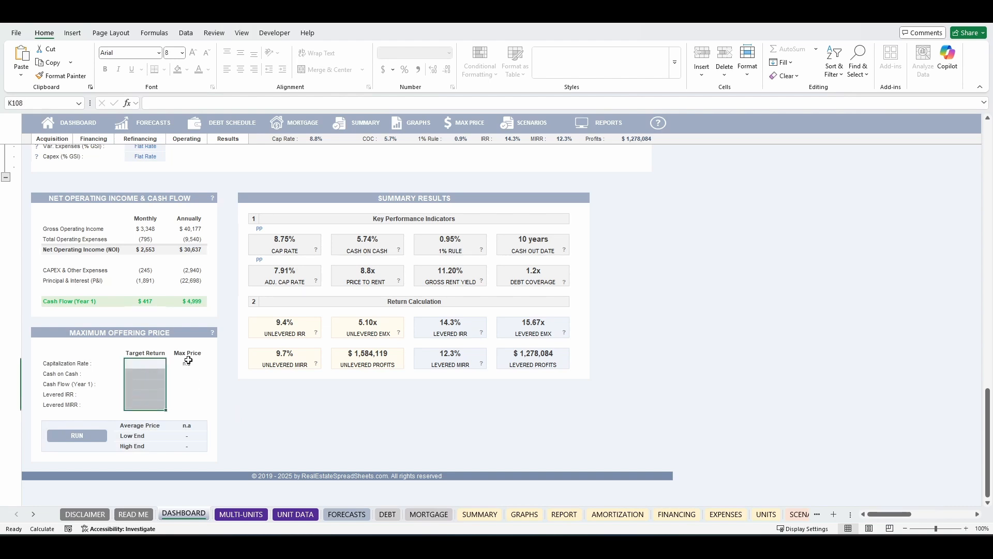
pyautogui.moveTo(189, 361); pyautogui.dragTo(193, 404)
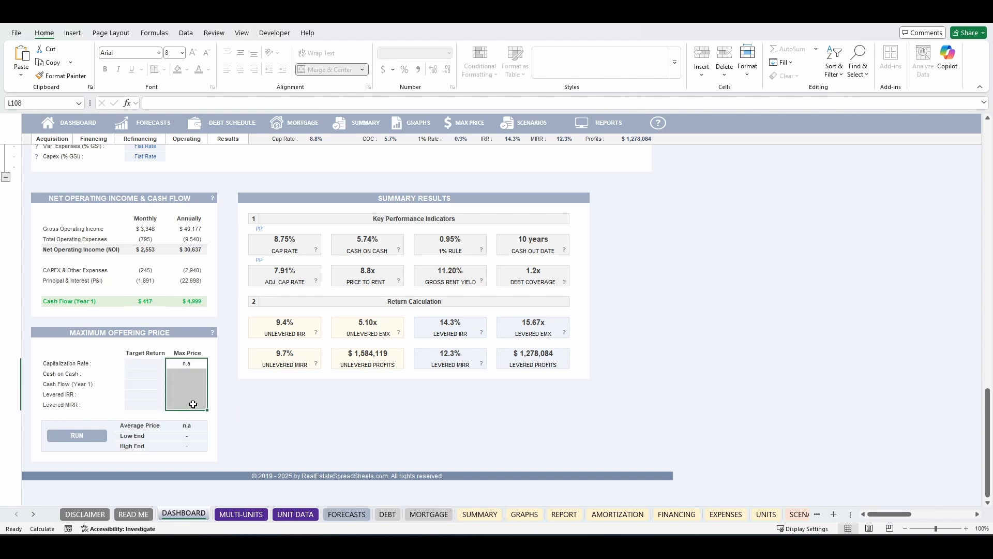
# Set the target returns to 10% Capitalization Rate, 8% Cash on Cash and $450 Year 1 Cash Flow
pyautogui.click(158, 365)
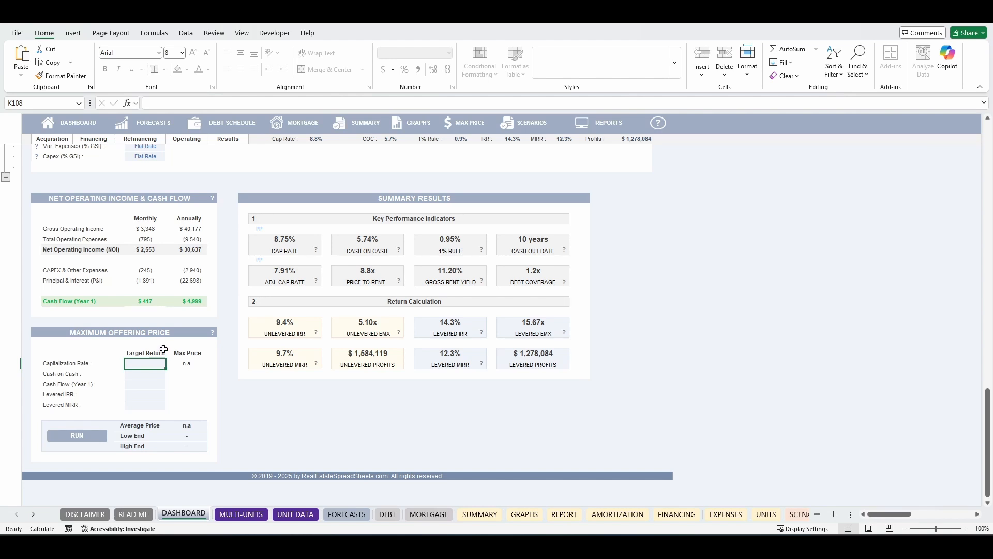
pyautogui.write('10')
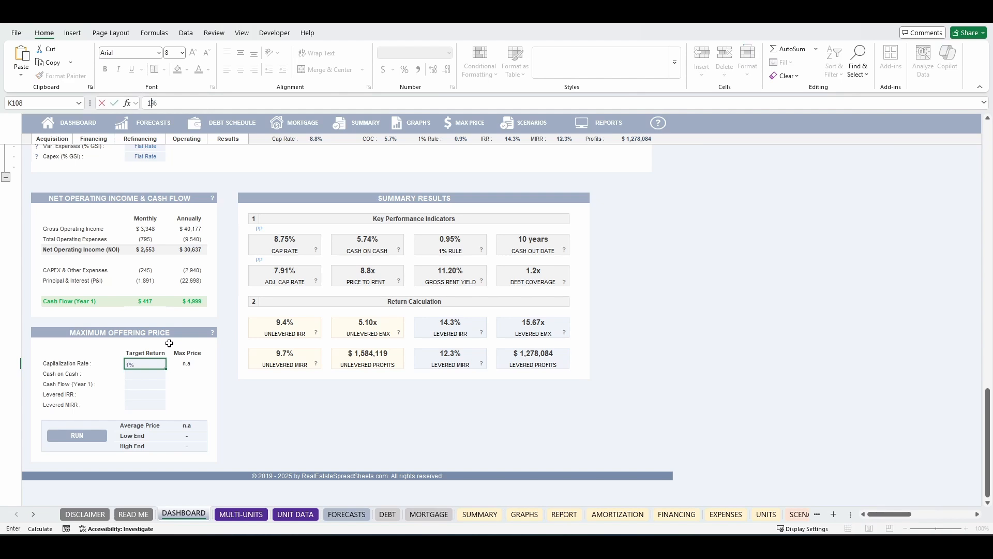
pyautogui.press('Return')
pyautogui.write('8%')
pyautogui.press('Return')
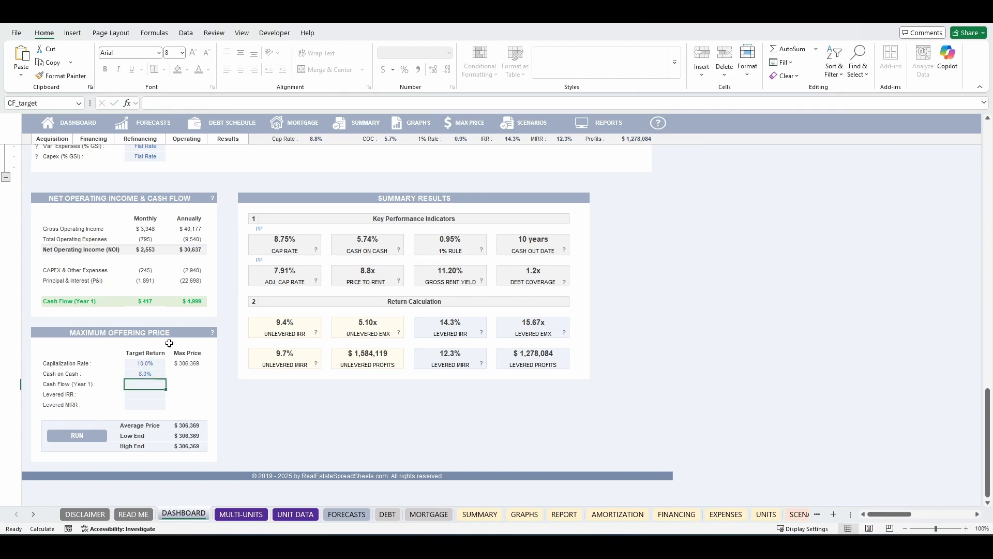
pyautogui.write('450')
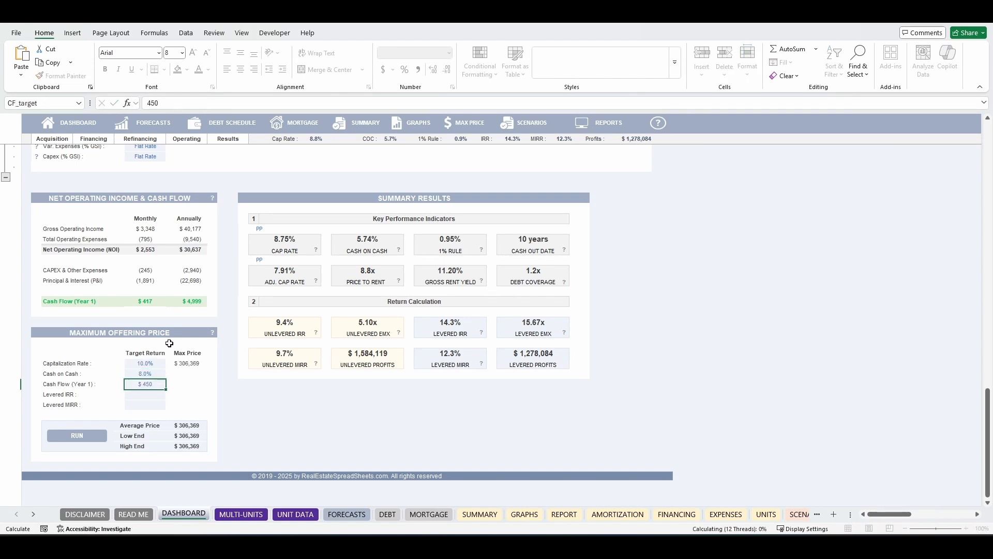
pyautogui.press('Return')
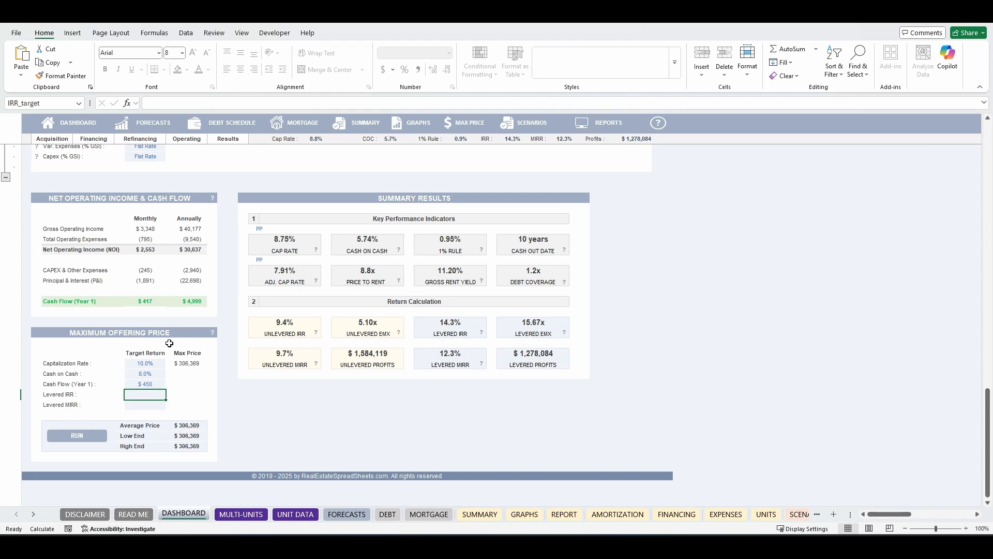
# Set the target Levered IRR to 15% and the target Levered MIRR to 12.5%
pyautogui.write('15')
pyautogui.press('Return')
pyautogui.write('12.5')
pyautogui.press('Return')
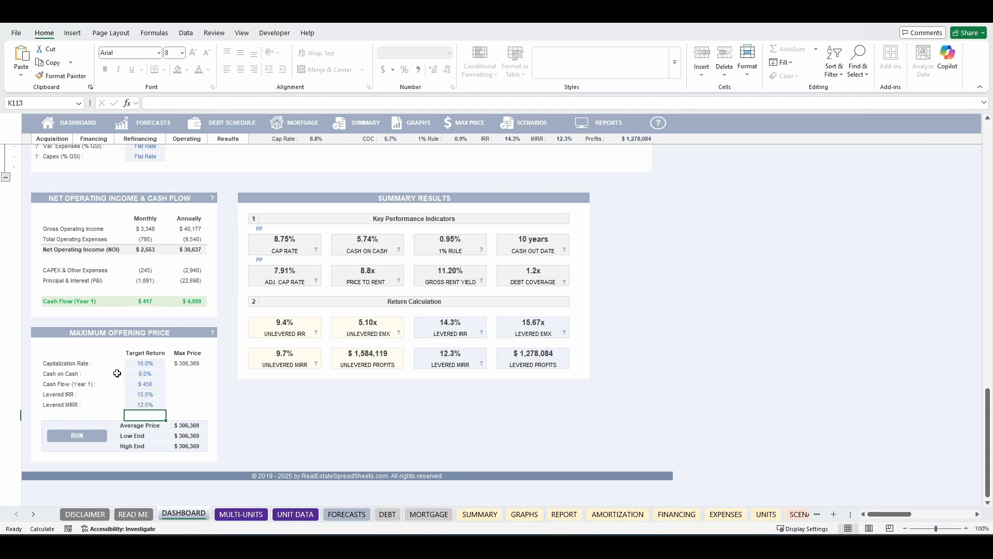
# Run the Maximum Offering Price calculation and review the Max Price for each target return
pyautogui.click(94, 436)
pyautogui.moveTo(186, 363); pyautogui.dragTo(192, 406)
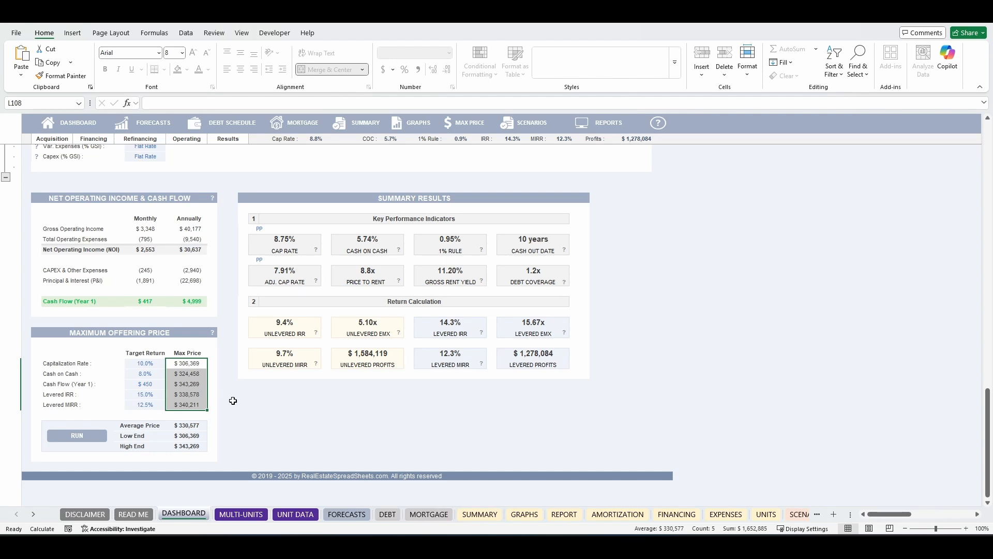
pyautogui.click(191, 364)
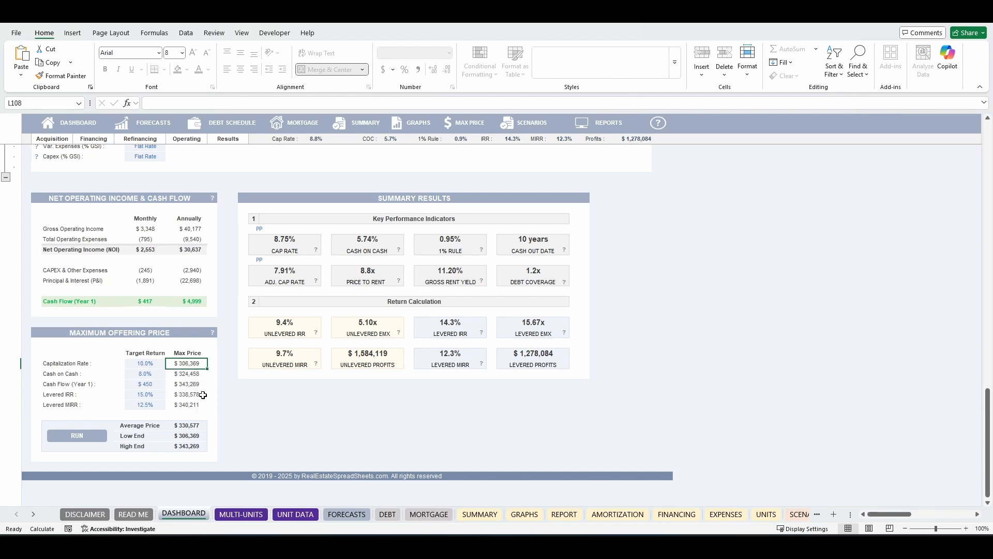
pyautogui.click(188, 385)
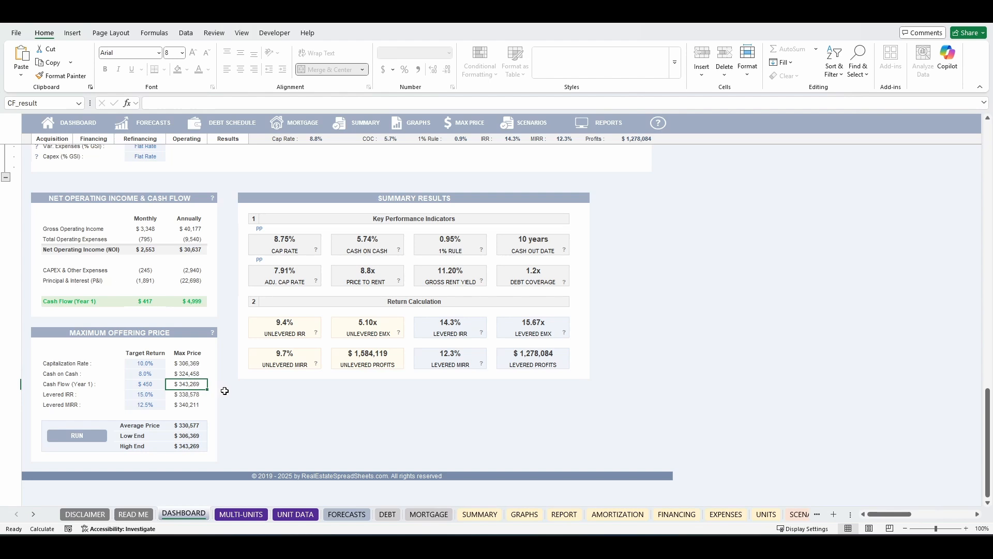
pyautogui.click(224, 393)
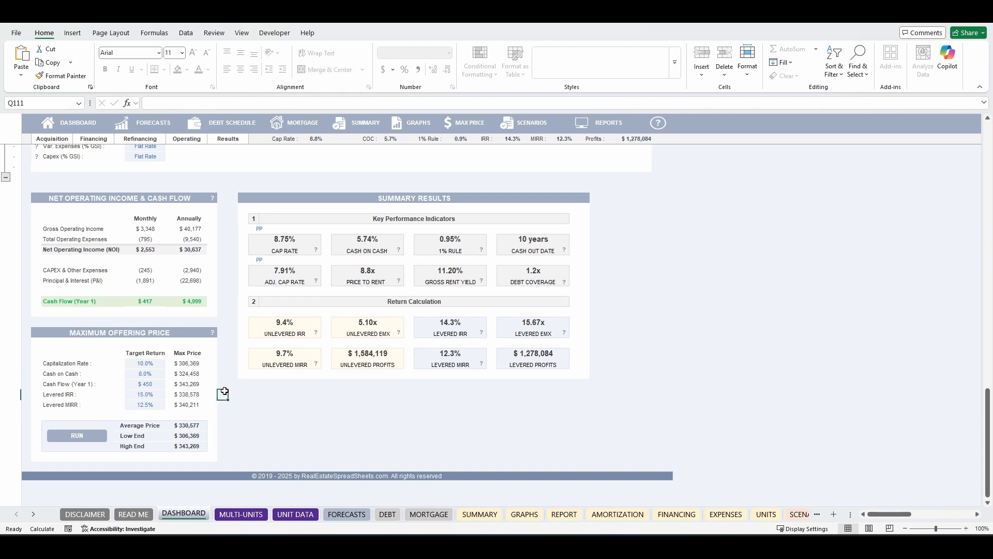